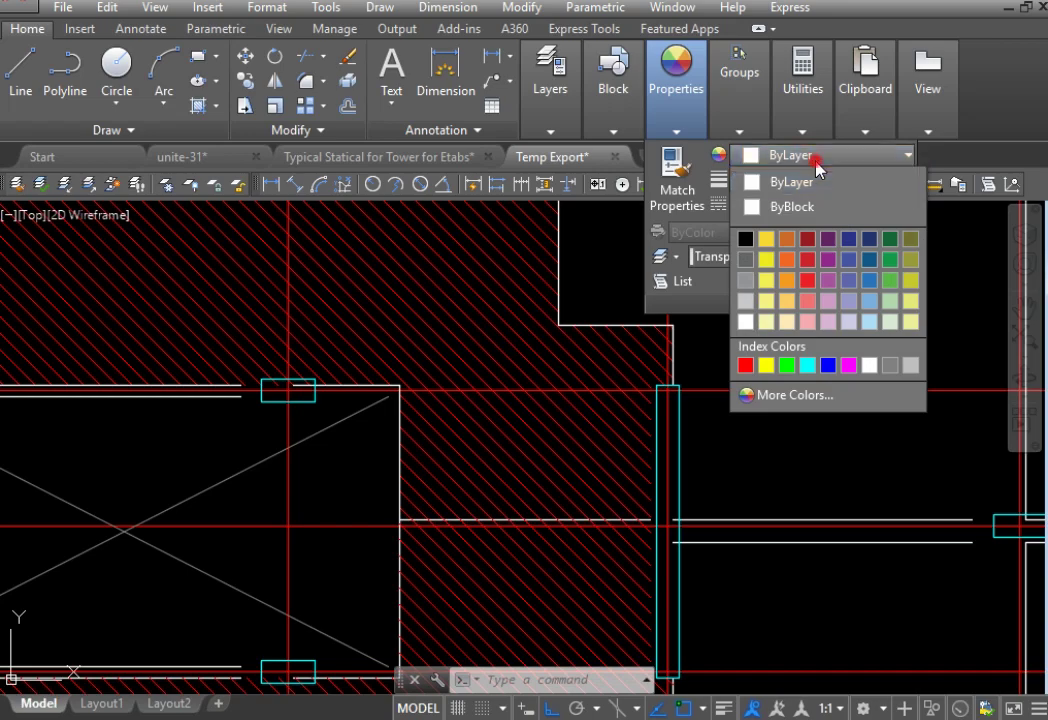
Step: Make 00-EX-Shear Walls the current layer
left_click(818, 178)
left_click(548, 131)
left_click(613, 131)
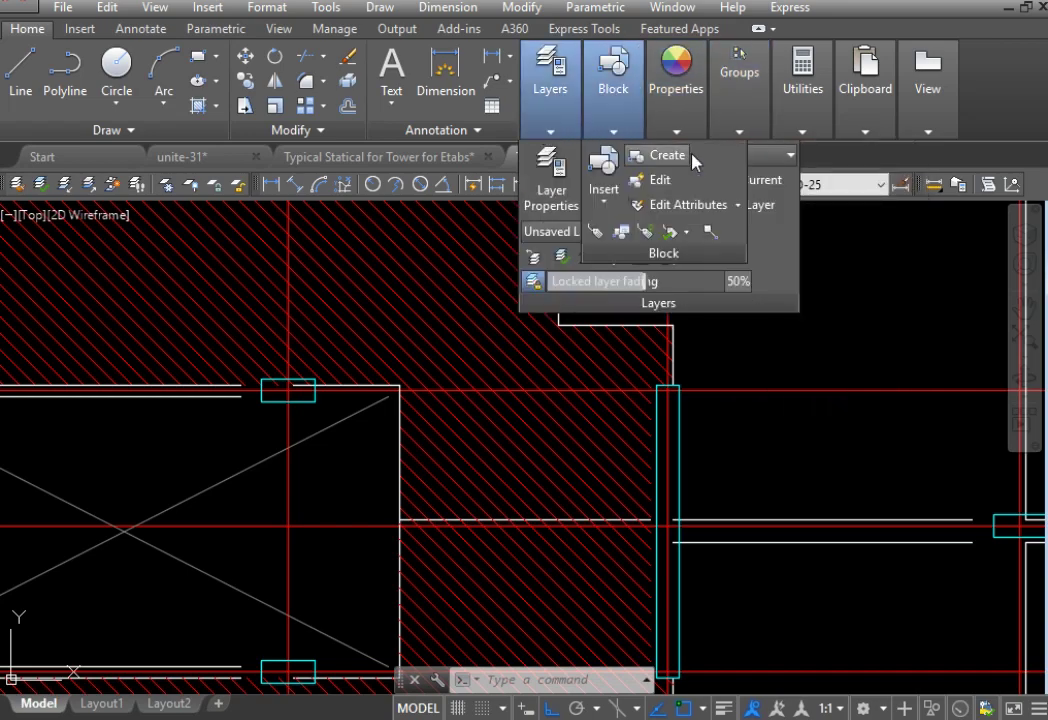
left_click(779, 162)
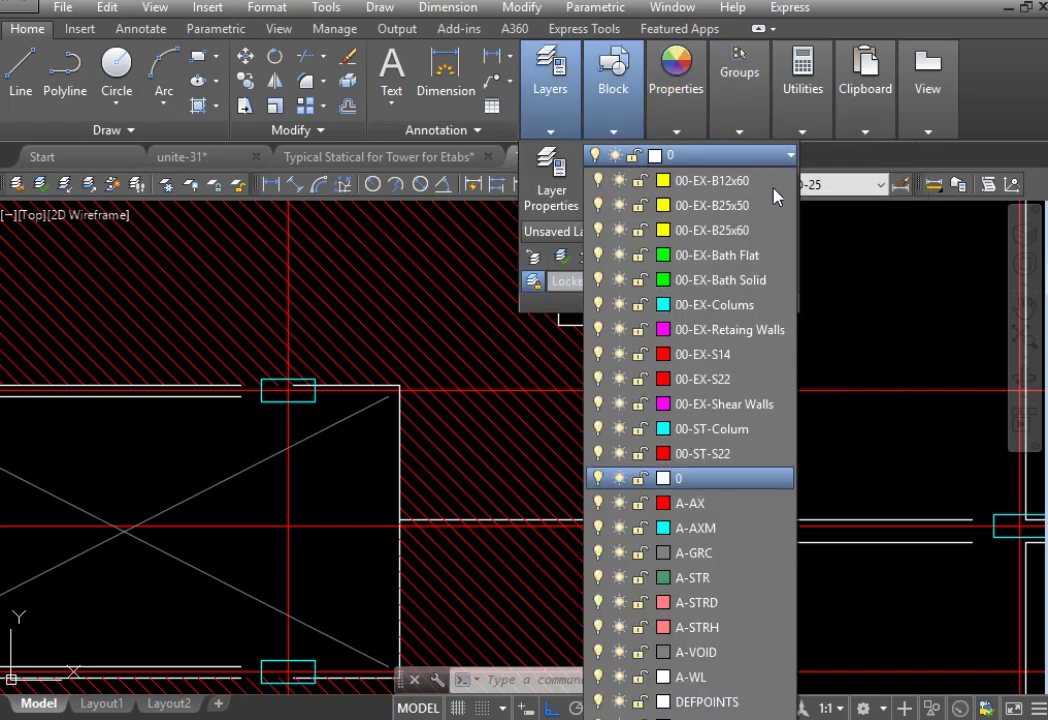
left_click(745, 407)
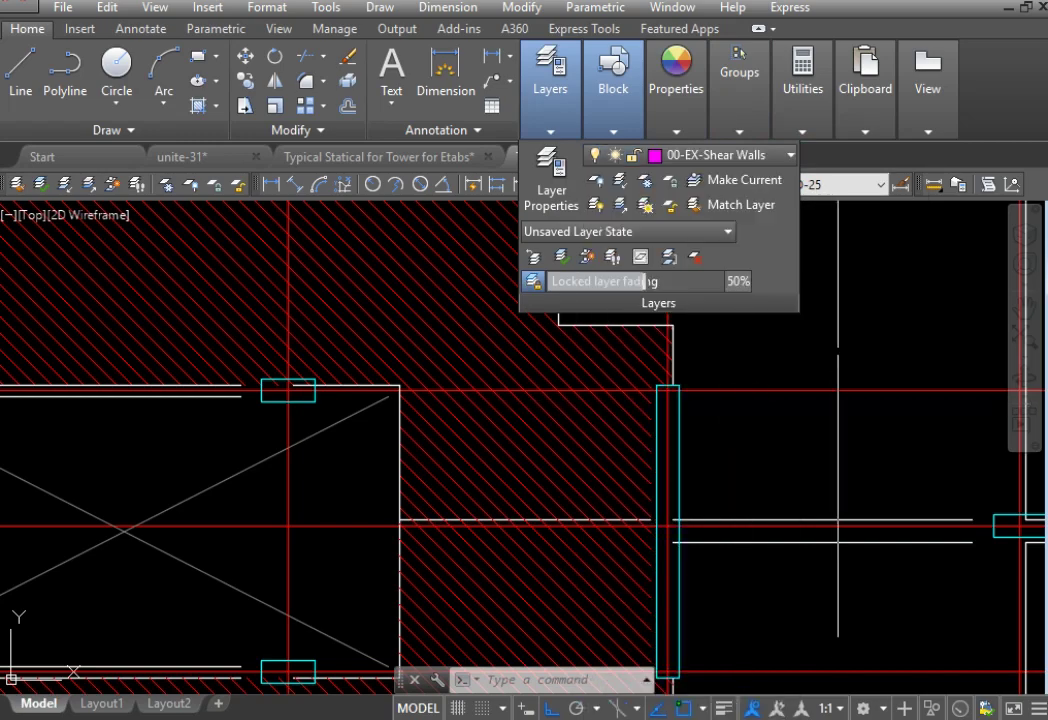
key("Escape")
Step: Draw a line along the centreline of the long wall at the right end of the right hatched slab, from bottom to top edge midpoint
middle_click_drag(774, 351, 820, 247)
left_click(20, 75)
scroll(747, 583, "up", 4)
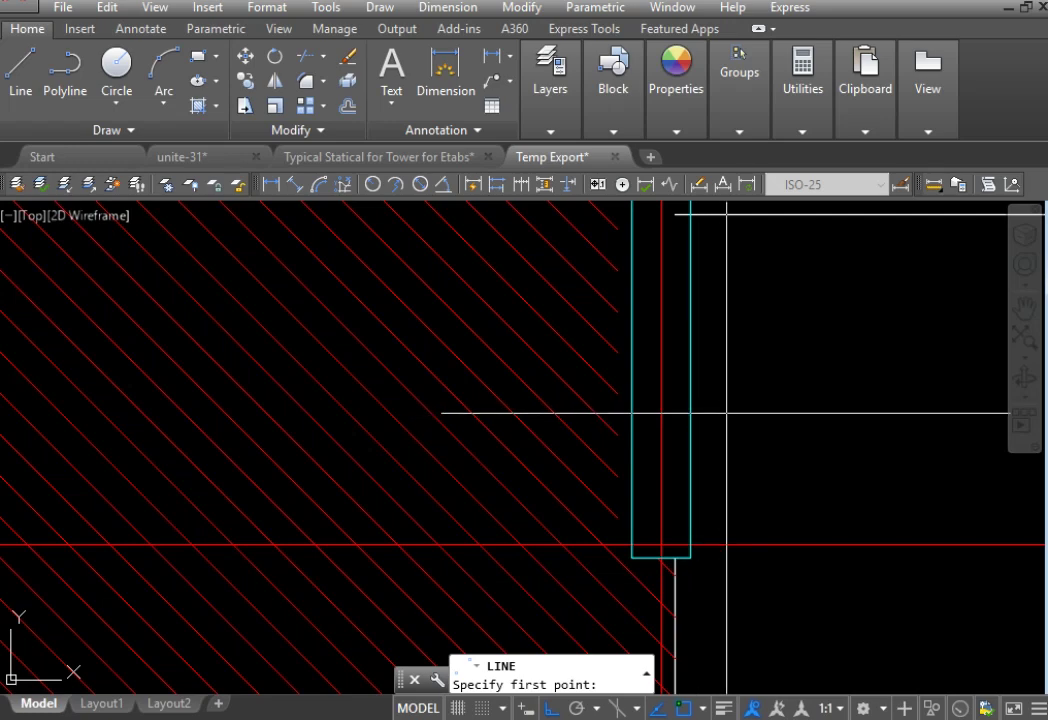
scroll(728, 458, "up", 4)
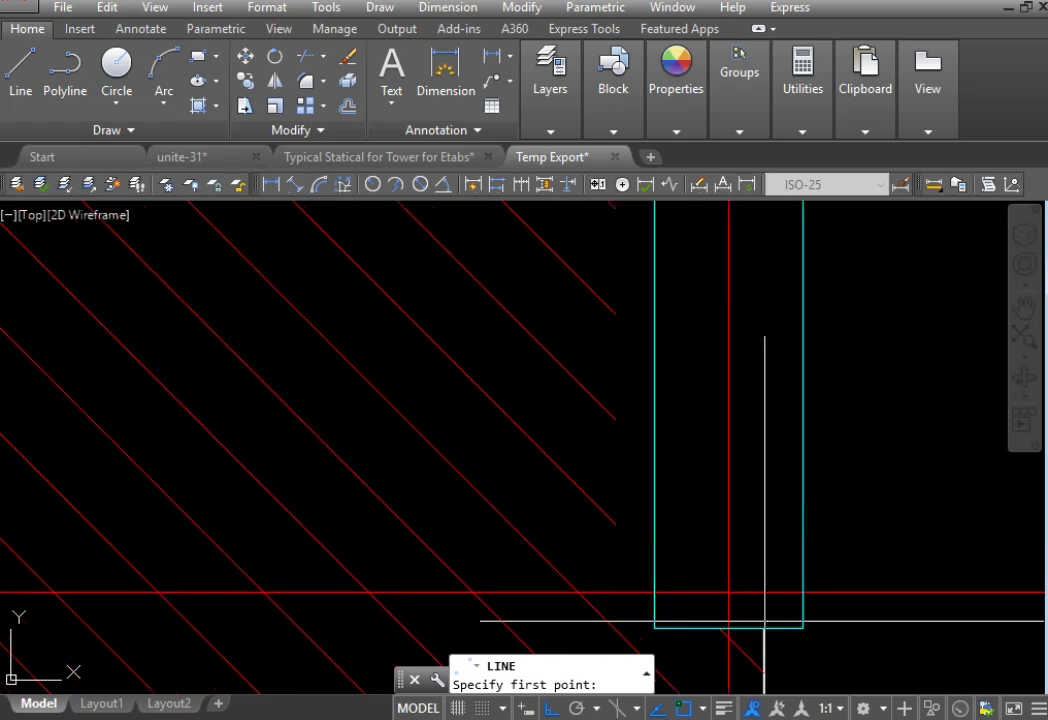
left_click(733, 621)
scroll(888, 500, "down", 6)
middle_click_drag(821, 351, 837, 601)
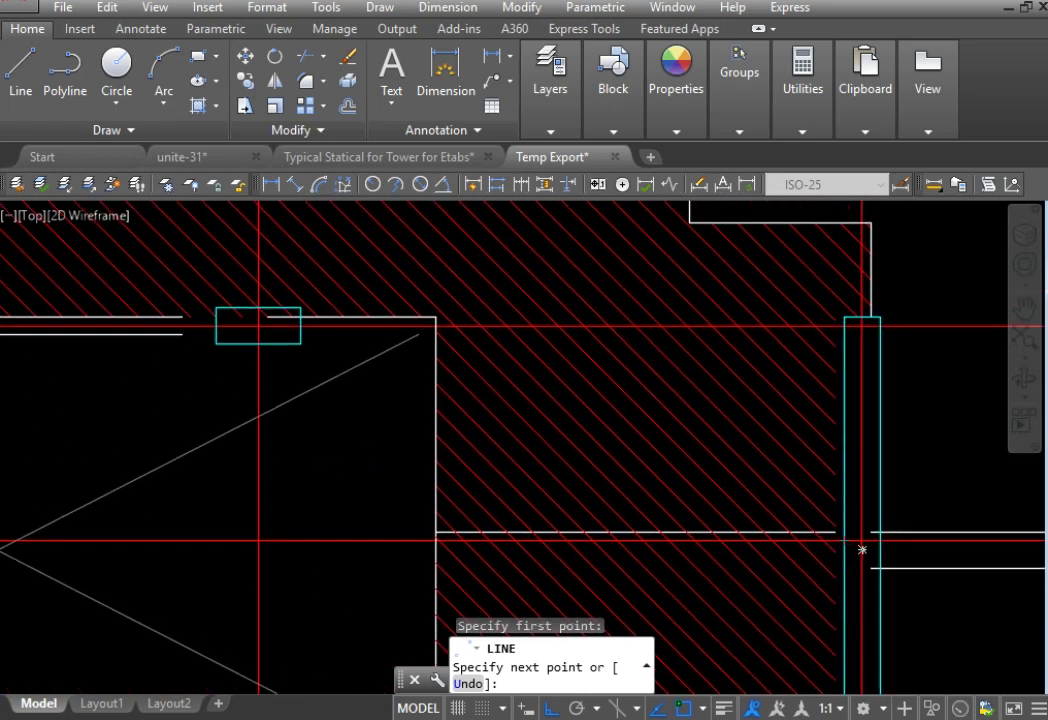
left_click(861, 318)
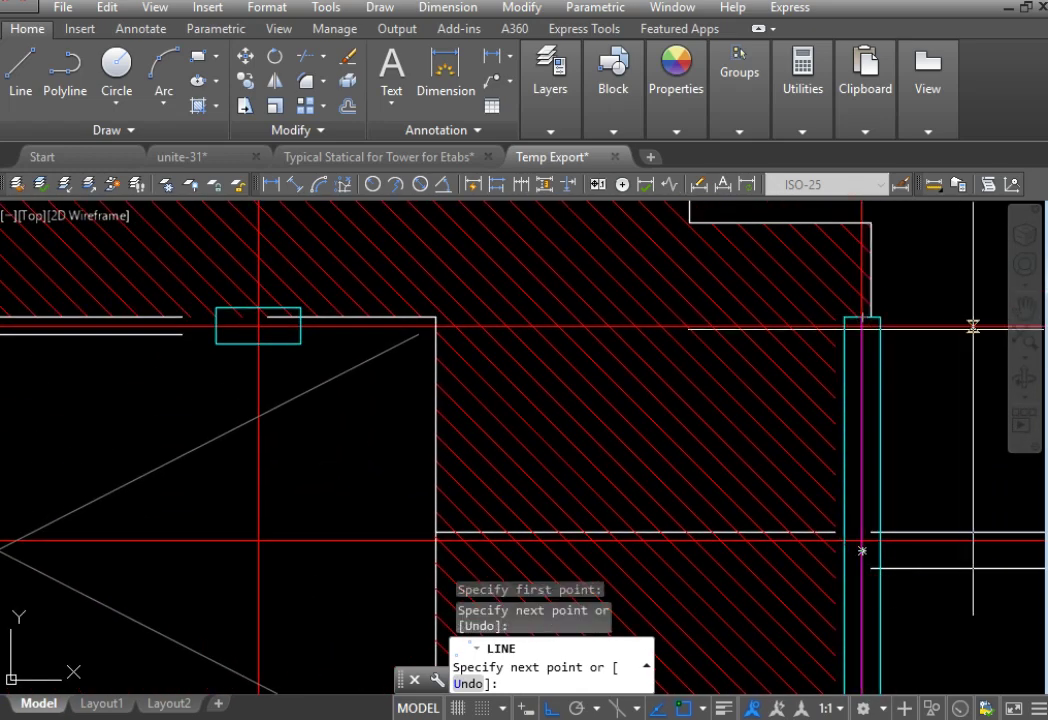
key("Return")
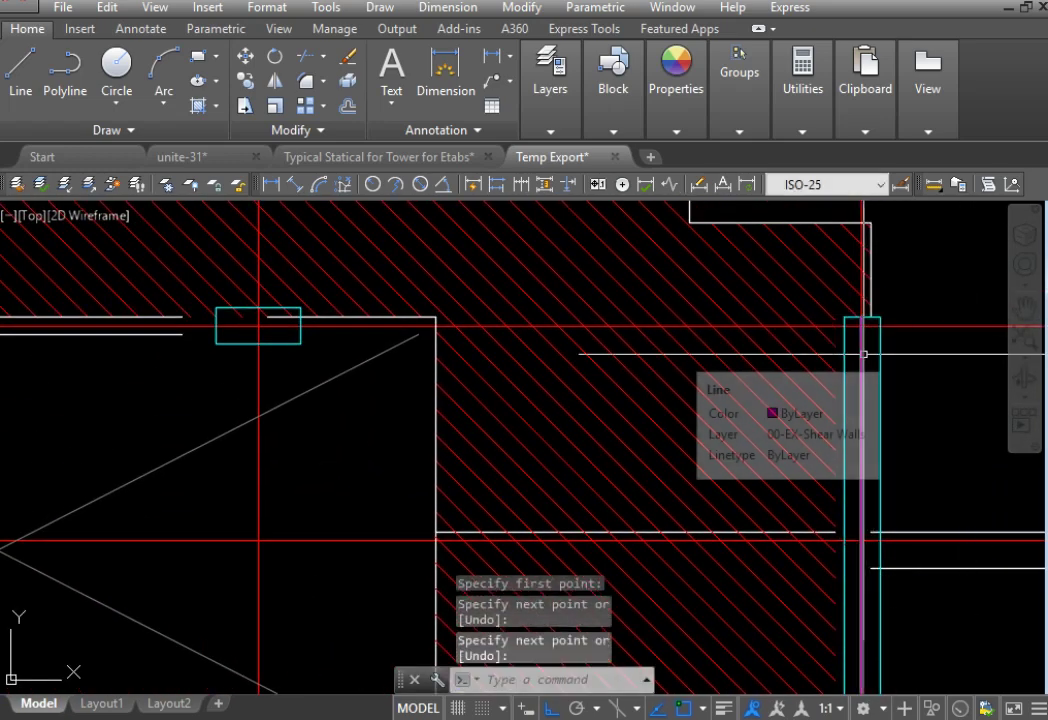
Step: Draw a full-height centreline through the right-hand short wall of the right recess on the plan's upper facade
scroll(865, 352, "down", 4)
scroll(821, 446, "up", 5)
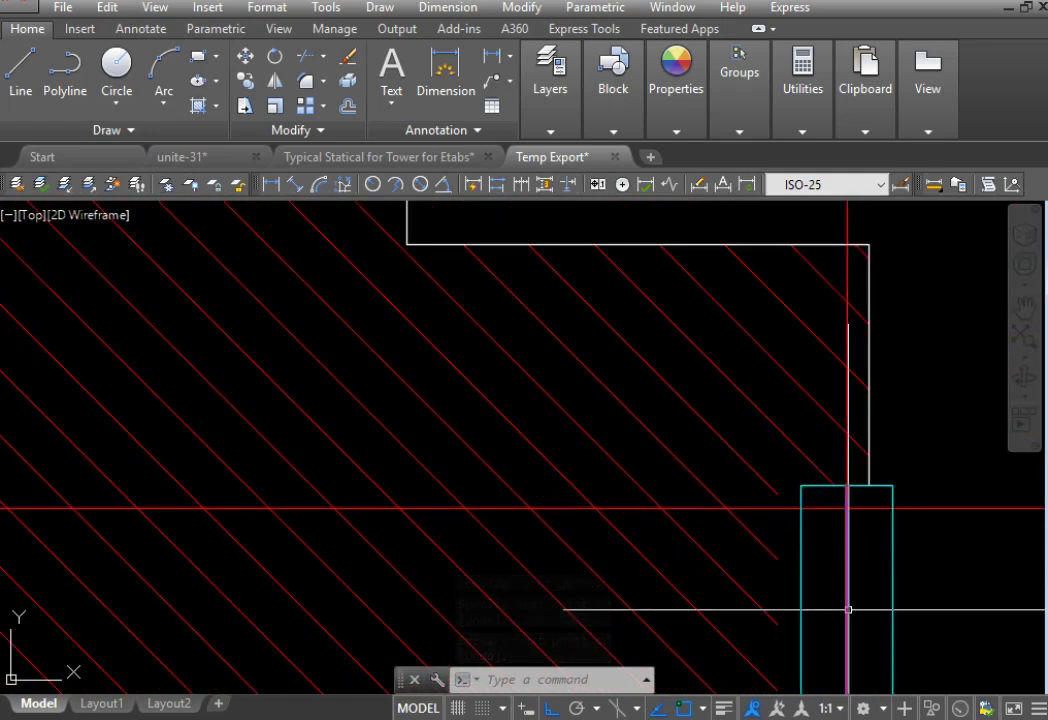
scroll(858, 582, "down", 2)
middle_click_drag(867, 417, 777, 677)
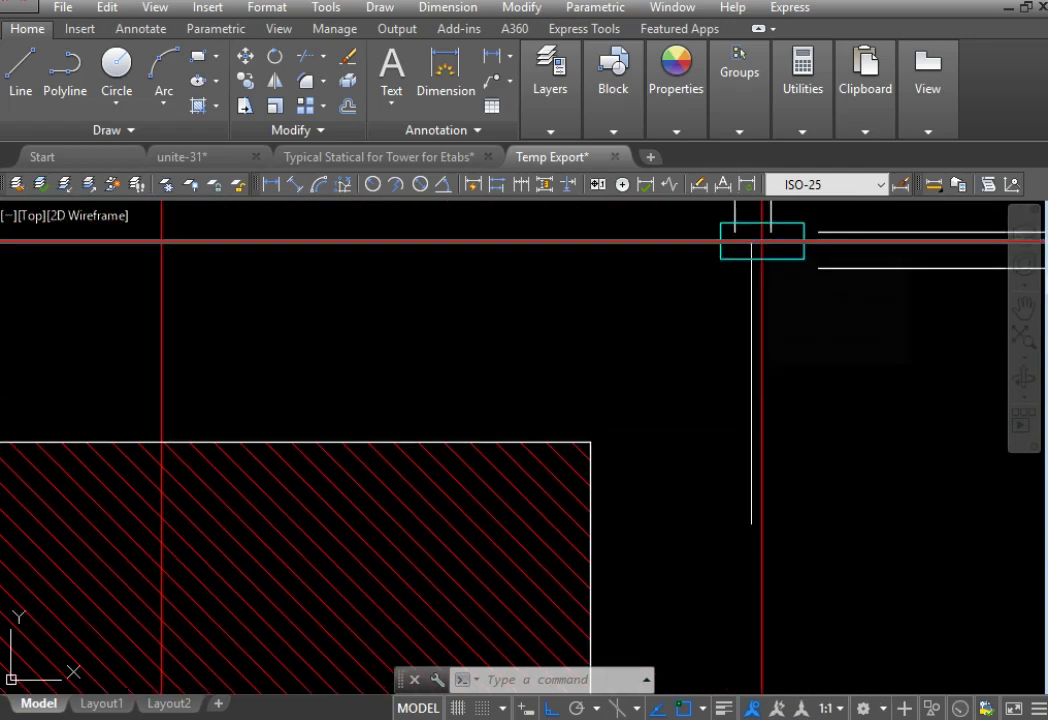
scroll(762, 240, "down", 5)
scroll(519, 258, "up", 2)
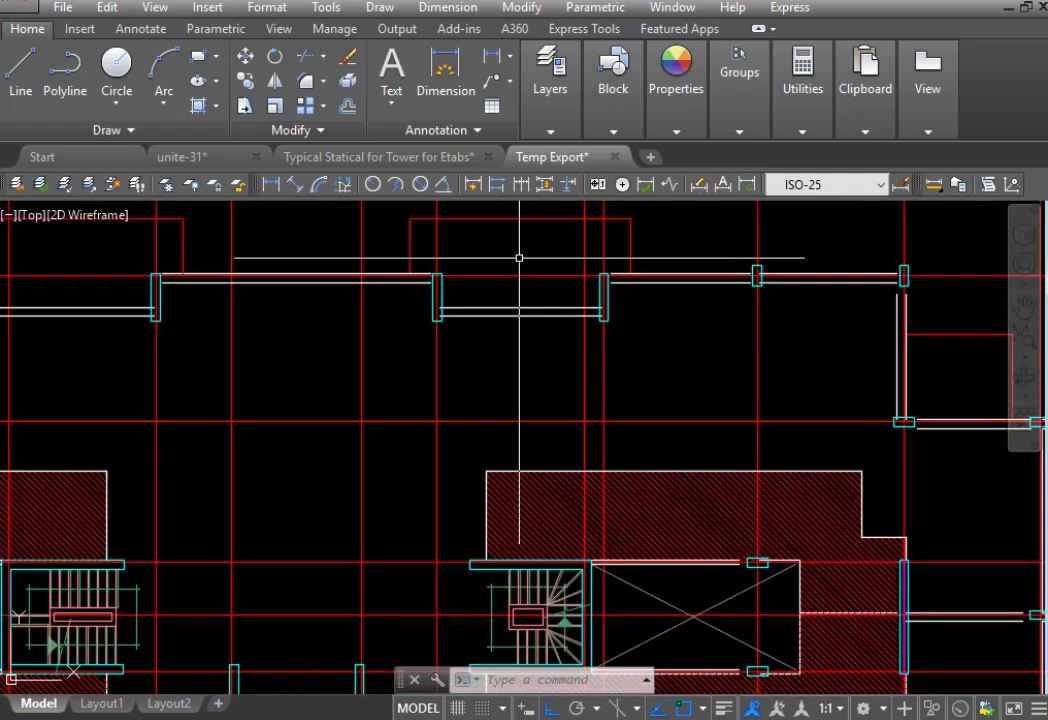
scroll(519, 258, "up", 2)
type("l")
key("space")
scroll(706, 297, "up", 3)
scroll(801, 451, "down", 2)
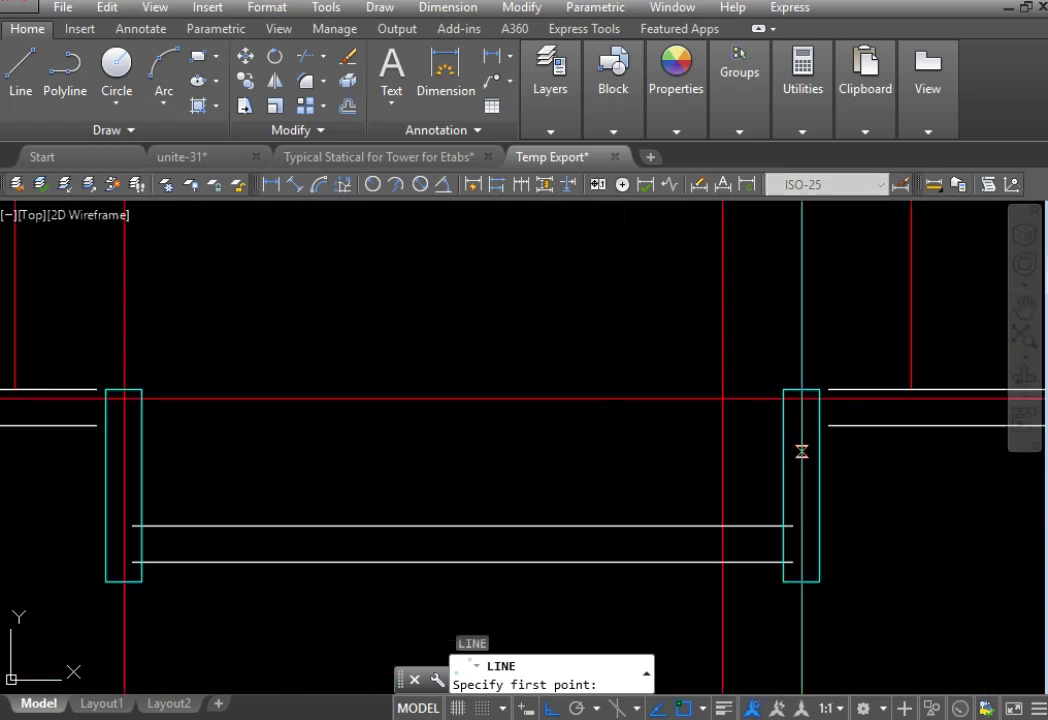
left_click(801, 581)
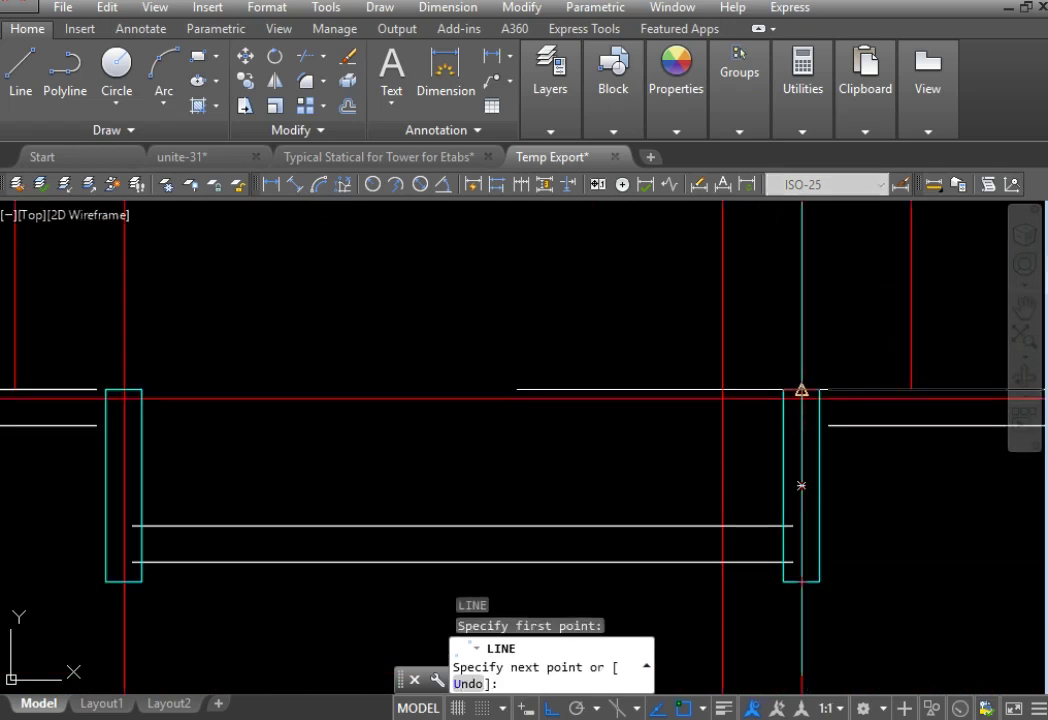
left_click(801, 389)
key("space")
Step: Draw a full-height centreline through the left-hand short wall of the right recess on the upper facade
scroll(862, 324, "down", 1)
scroll(526, 402, "up", 1)
key("space")
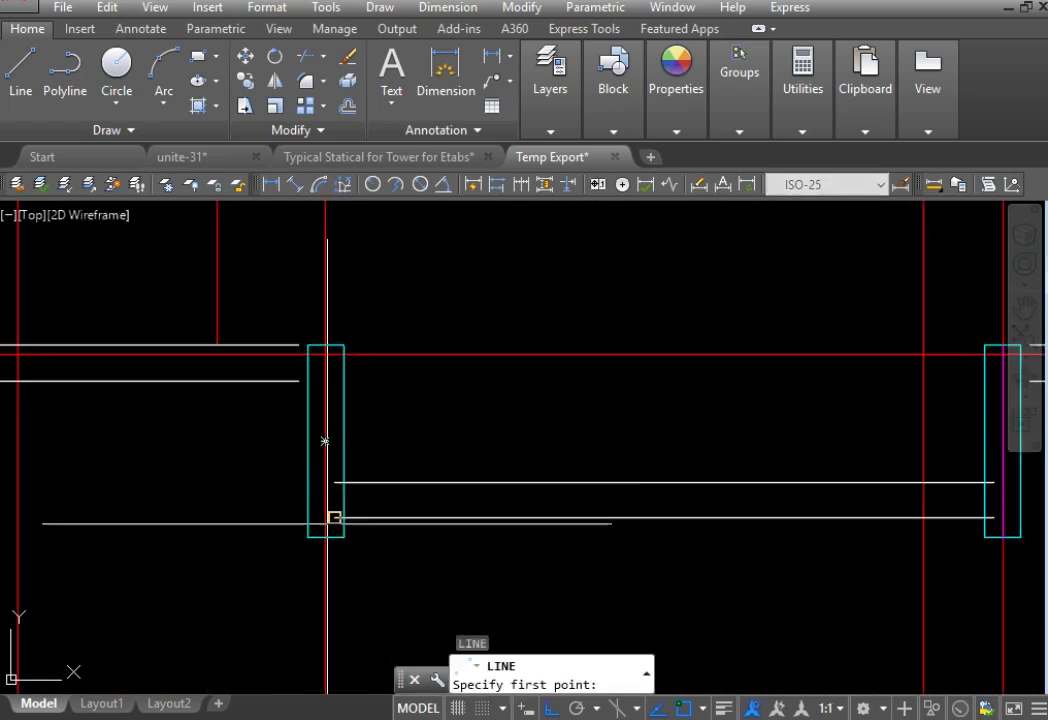
left_click(324, 536)
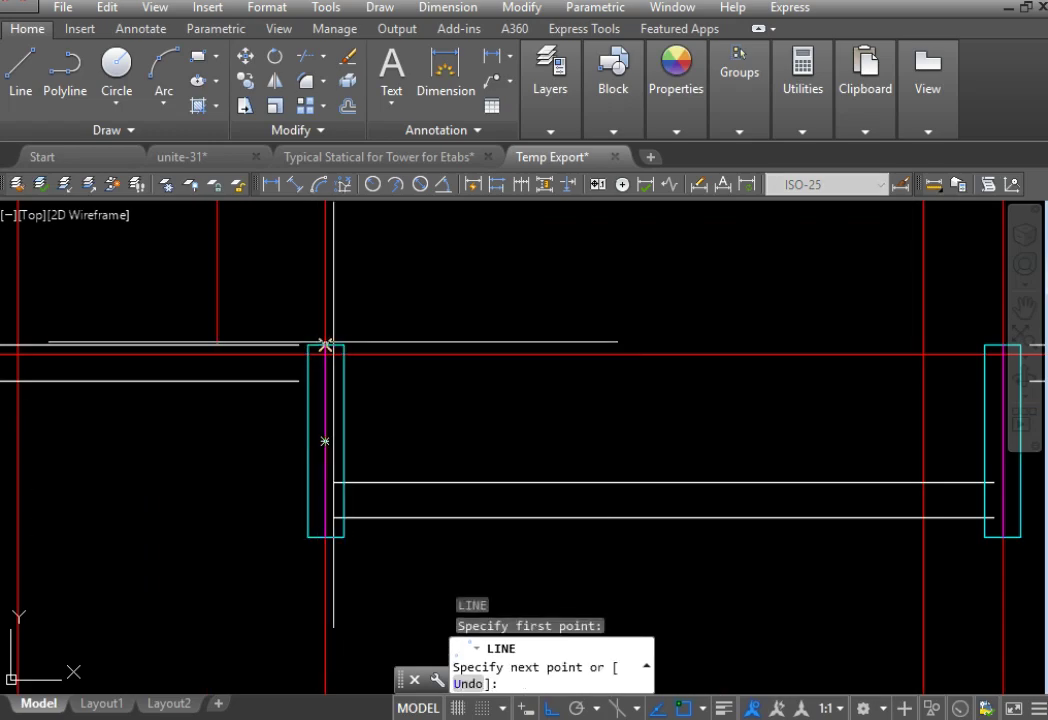
left_click(324, 345)
scroll(540, 330, "down", 4)
Step: Draw a full-height centreline through the right-hand short wall of the right recess on the plan's lower facade
scroll(665, 399, "up", 3)
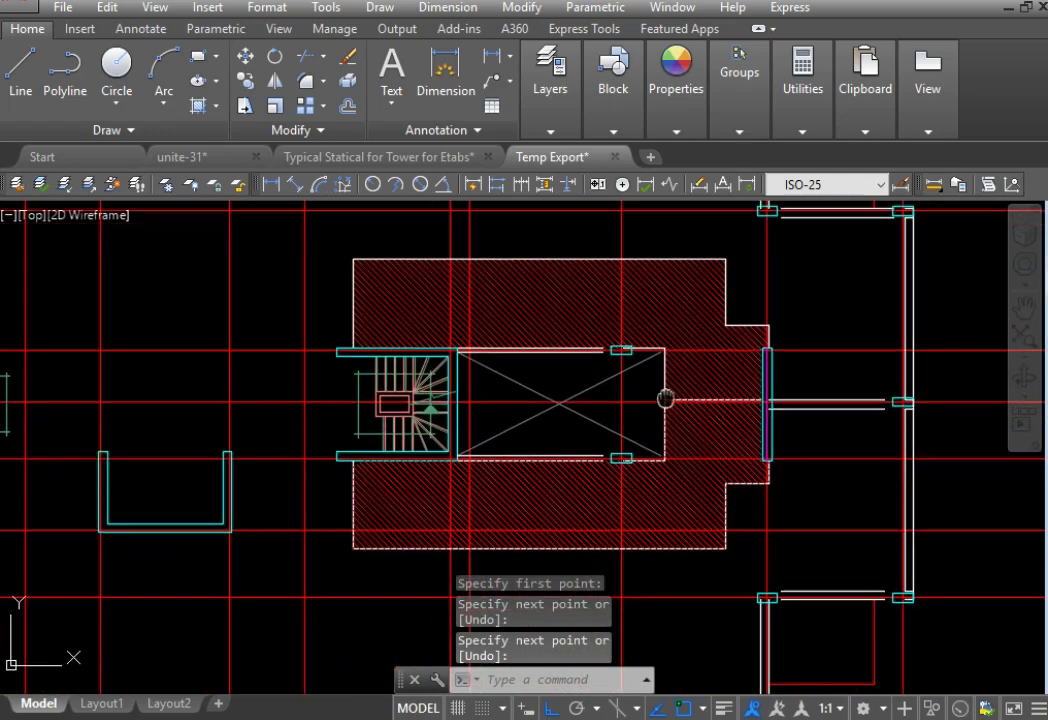
middle_click_drag(665, 399, 791, 258)
middle_click_drag(522, 614, 590, 516)
key("space")
scroll(642, 486, "up", 3)
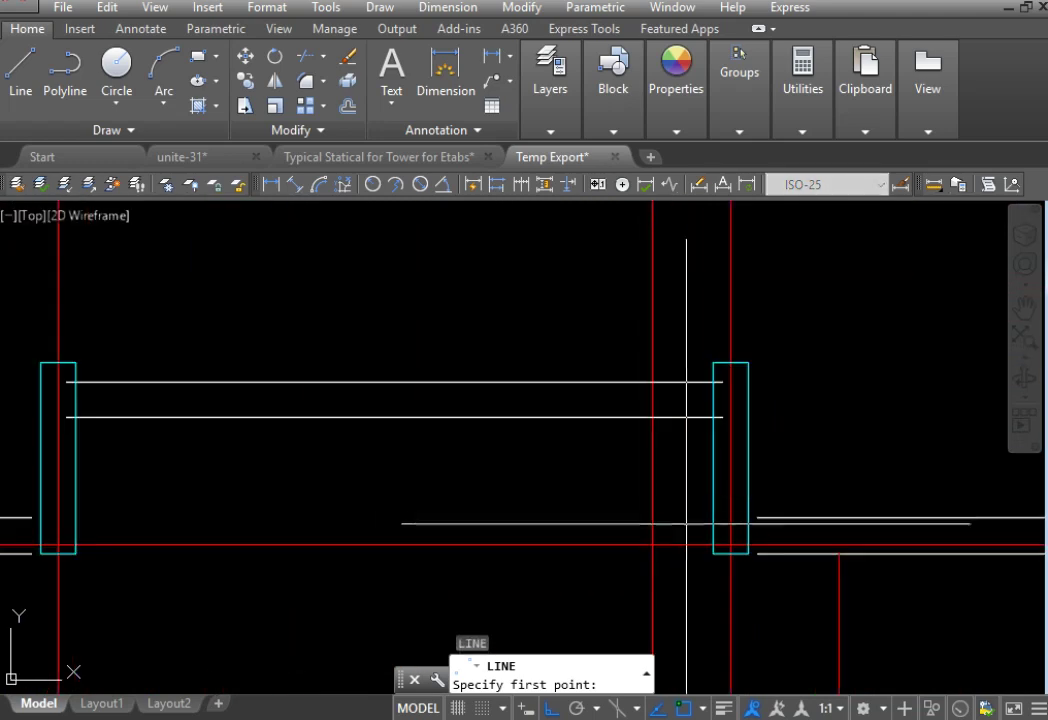
left_click(730, 458)
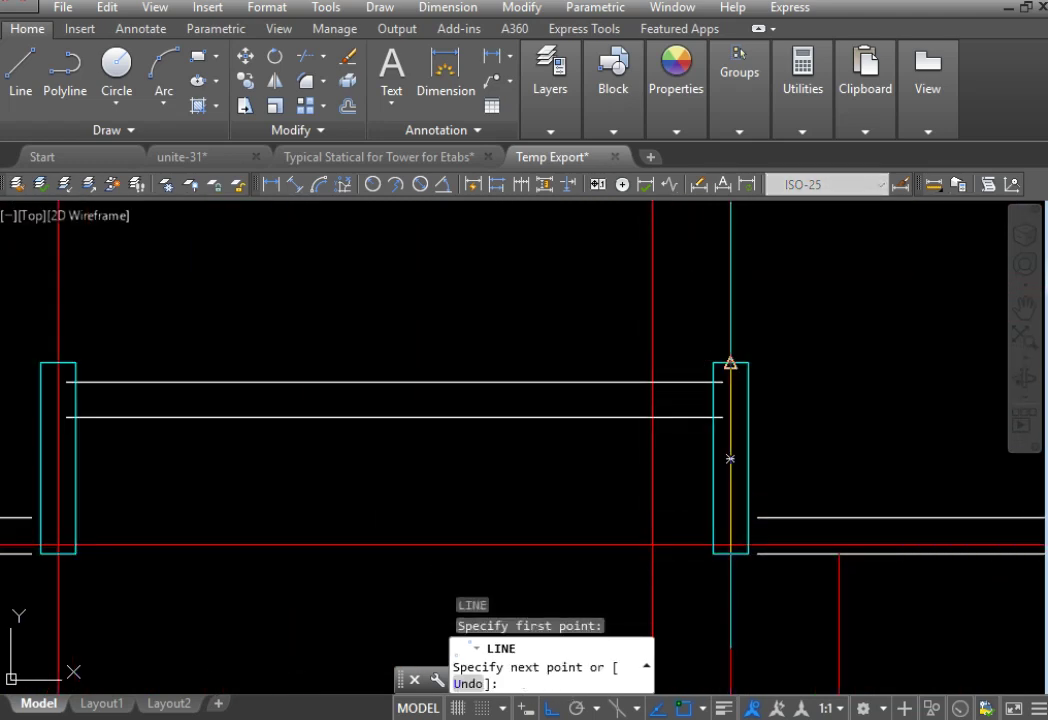
left_click(732, 365)
key("Return")
Step: Draw a full-height centreline through the left-hand short wall of the right recess on the lower facade
scroll(807, 391, "down", 4)
scroll(807, 391, "up", 4)
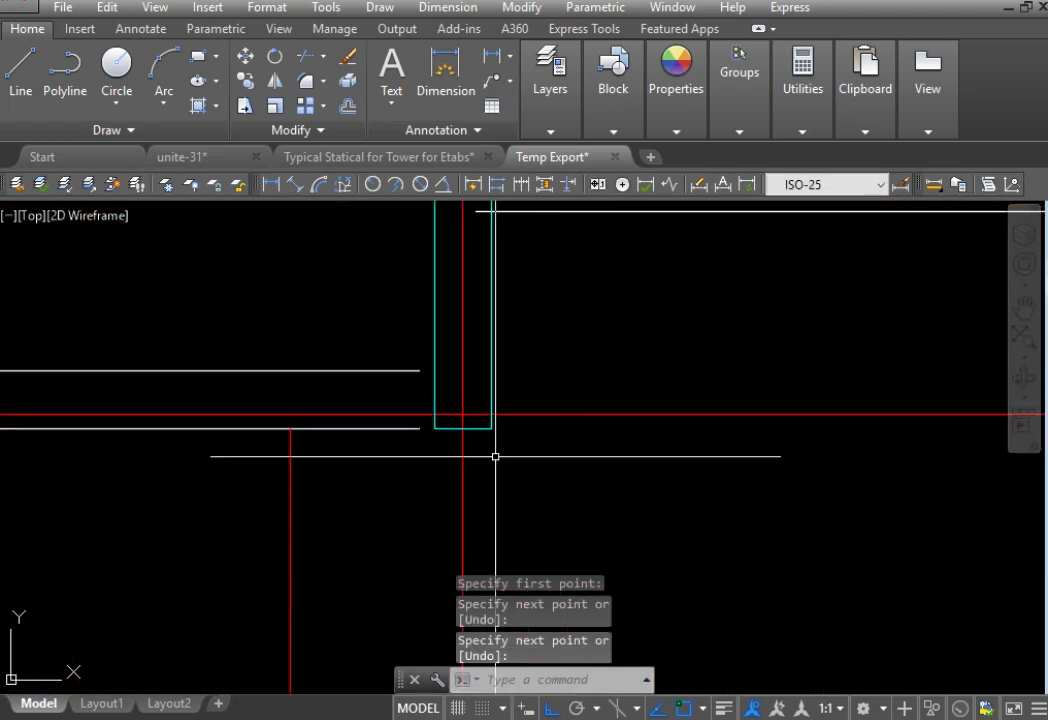
key("Return")
left_click(461, 428)
middle_click_drag(461, 334, 510, 582)
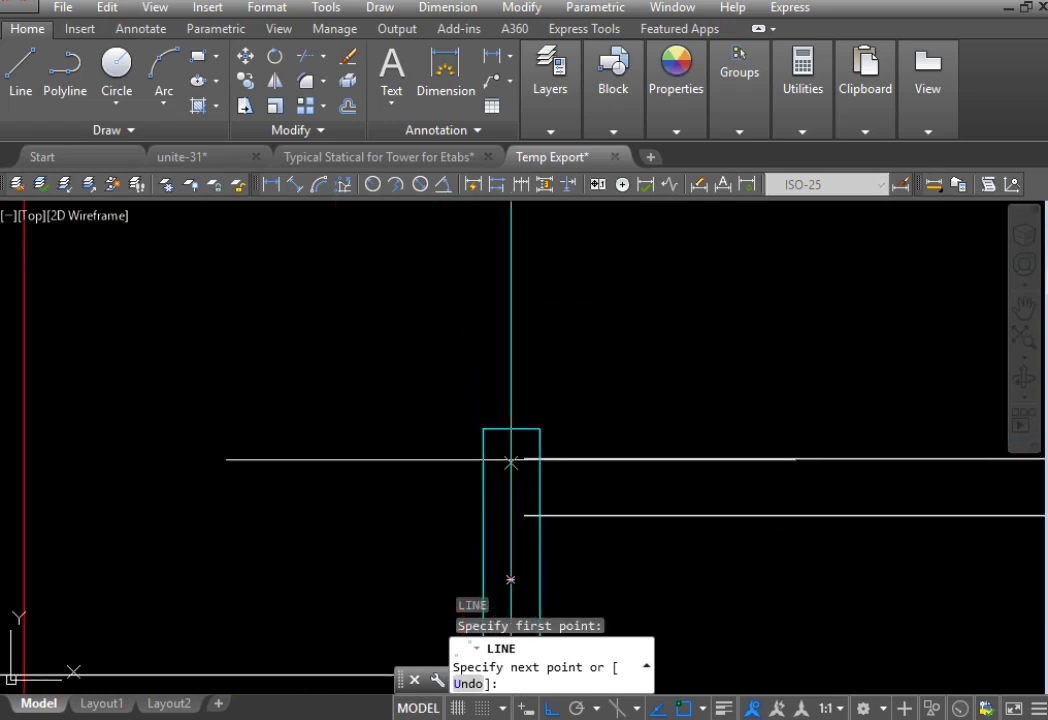
left_click(510, 429)
key("Return")
Step: Draw a full-height centreline through the right-hand short wall of the left recess on the lower facade
scroll(222, 414, "down", 4)
scroll(444, 449, "up", 3)
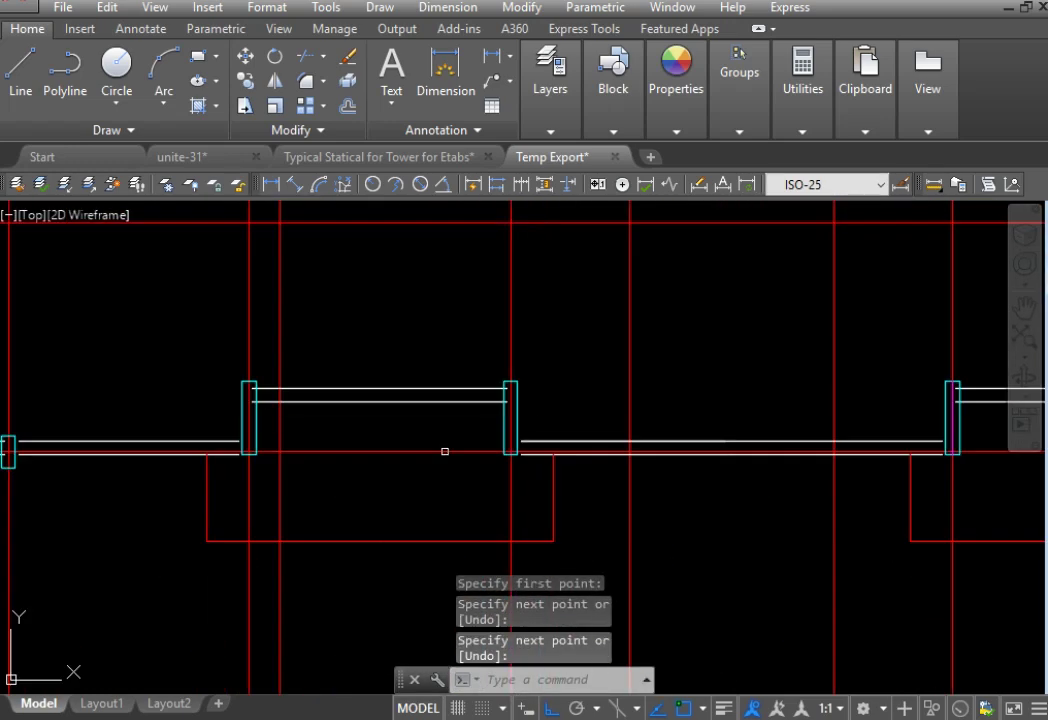
key("Return")
scroll(533, 449, "up", 2)
left_click(562, 462)
middle_click_drag(589, 334, 592, 502)
left_click(564, 327)
scroll(768, 316, "down", 3)
key("Return")
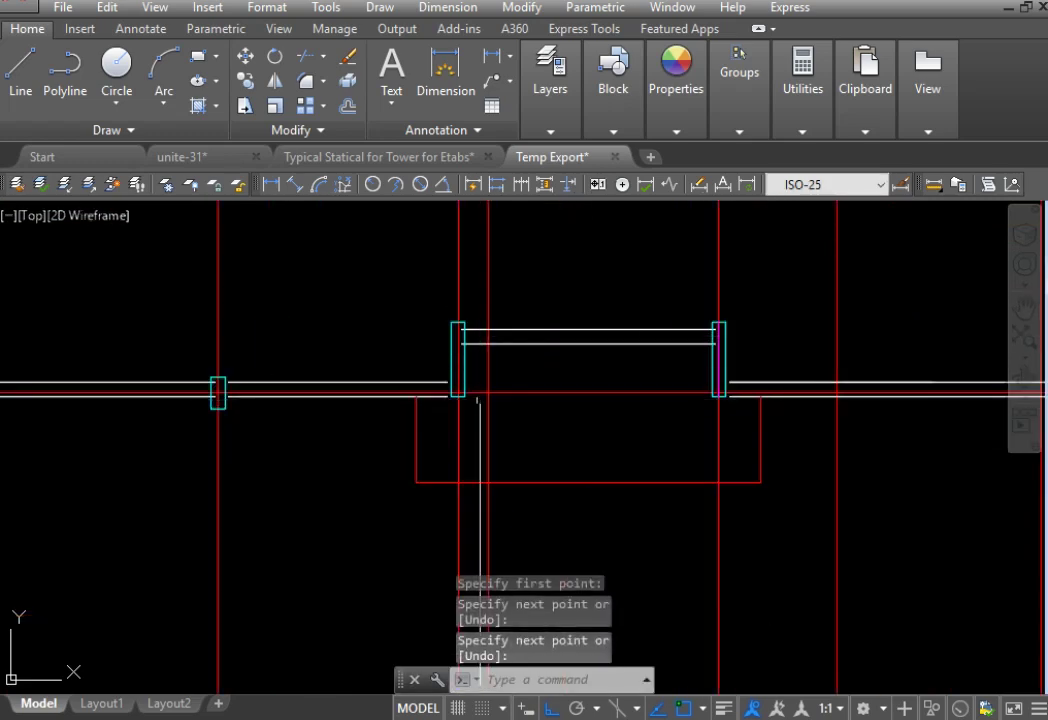
Step: Draw a full-height centreline through the left-hand short wall of the left recess on the lower facade
scroll(482, 398, "up", 2)
key("Return")
left_click(419, 390)
middle_click_drag(419, 390, 431, 589)
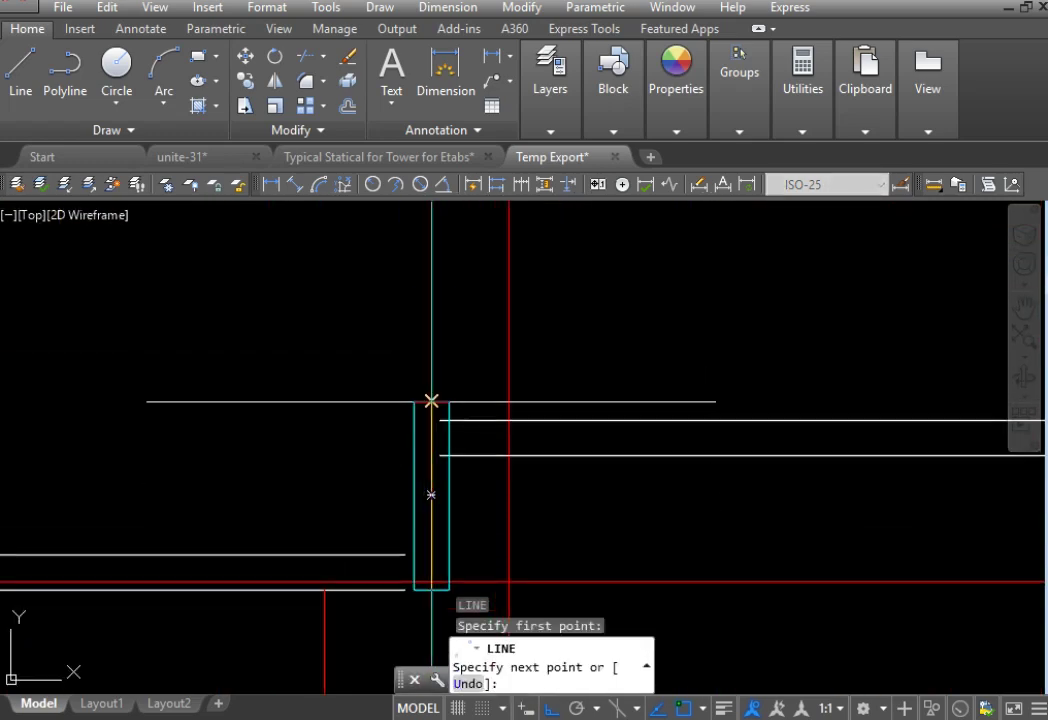
left_click(431, 401)
key("Return")
Step: Draw a full-height centreline through the long wall at the left end of the left hatched slab
scroll(620, 498, "down", 4)
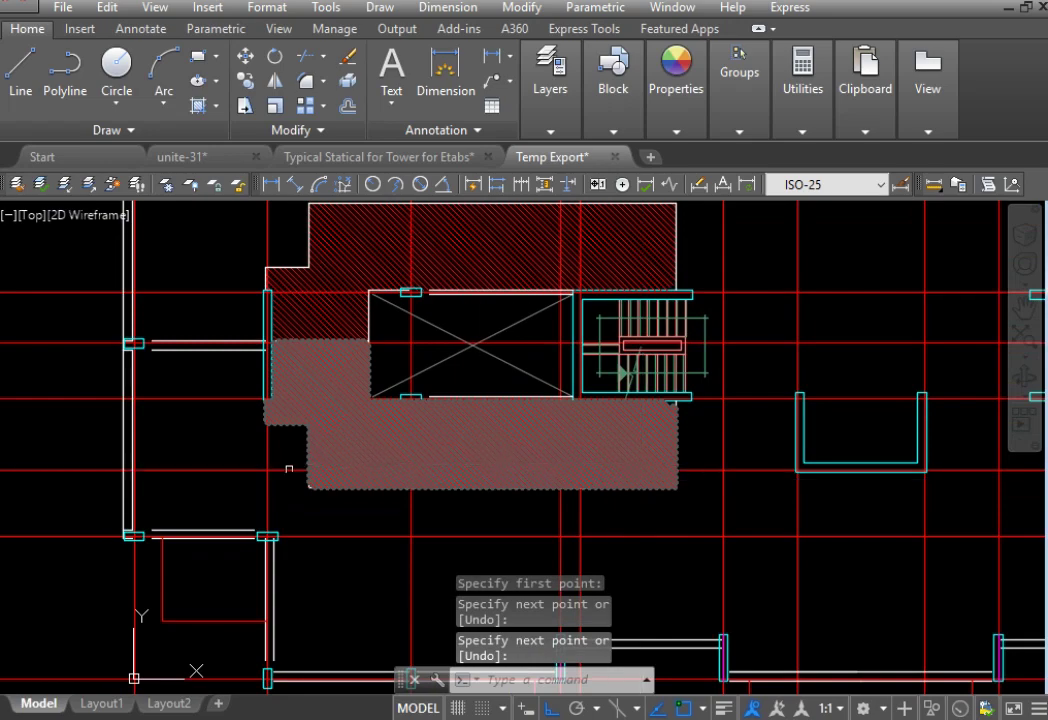
scroll(289, 468, "up", 3)
key("Return")
scroll(289, 468, "up", 2)
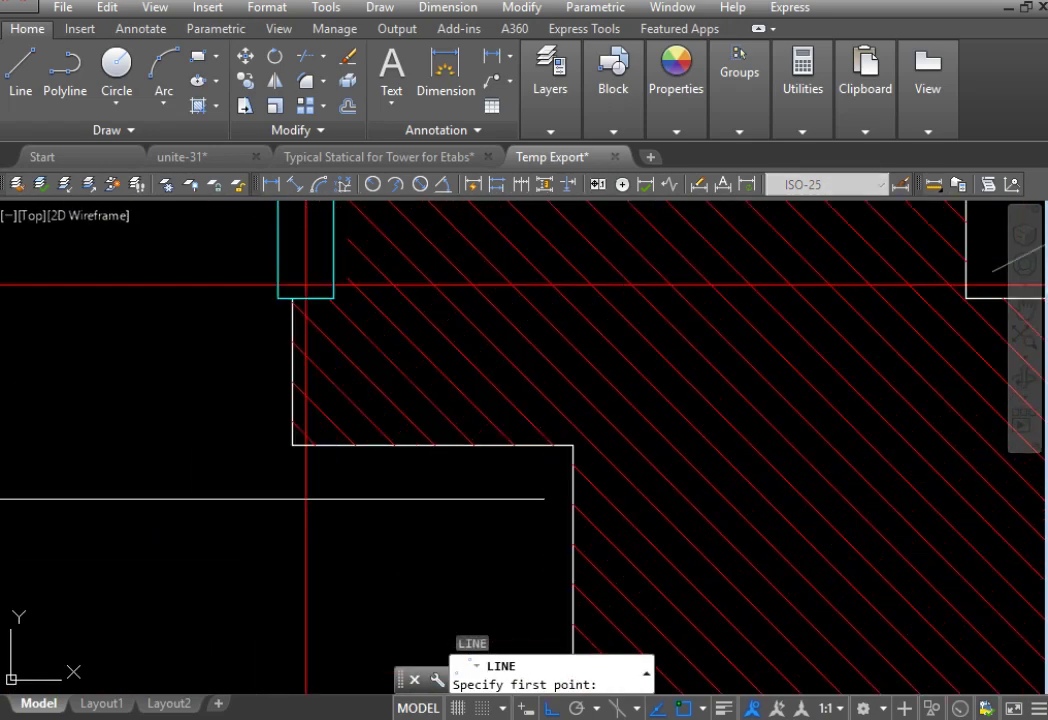
left_click(306, 298)
middle_click_drag(336, 223, 340, 676)
scroll(314, 674, "down", 2)
middle_click_drag(311, 462, 311, 469)
scroll(307, 424, "up", 5)
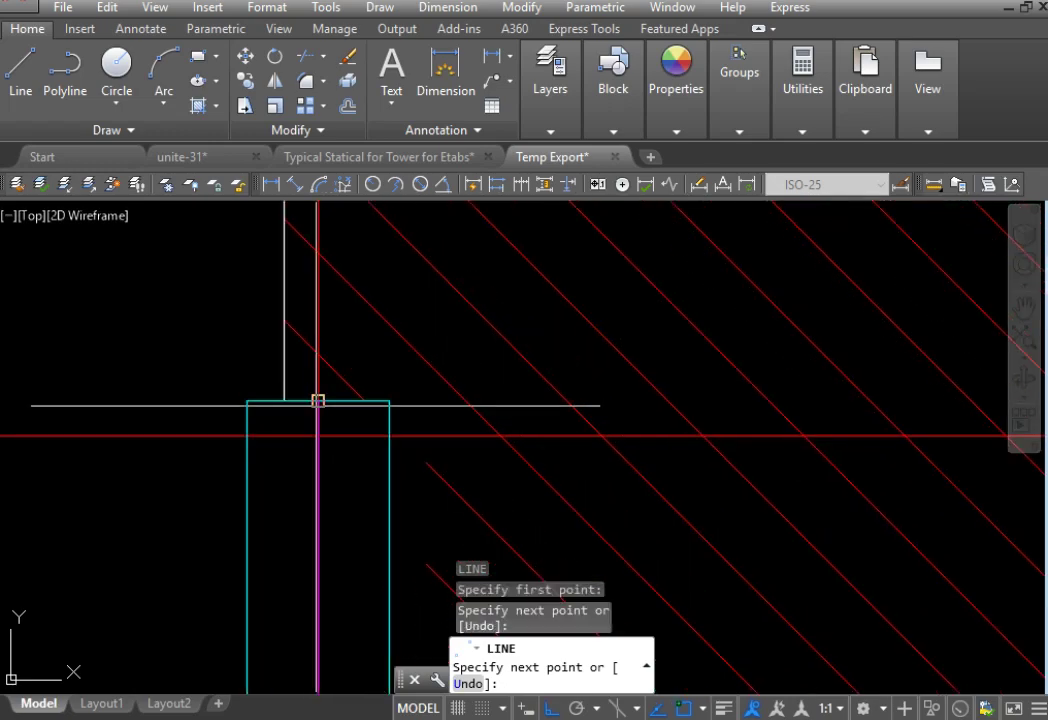
key("Return")
Step: Draw a full-height centreline through the left-hand short wall of the left recess on the upper facade
scroll(386, 490, "down", 8)
scroll(542, 374, "up", 6)
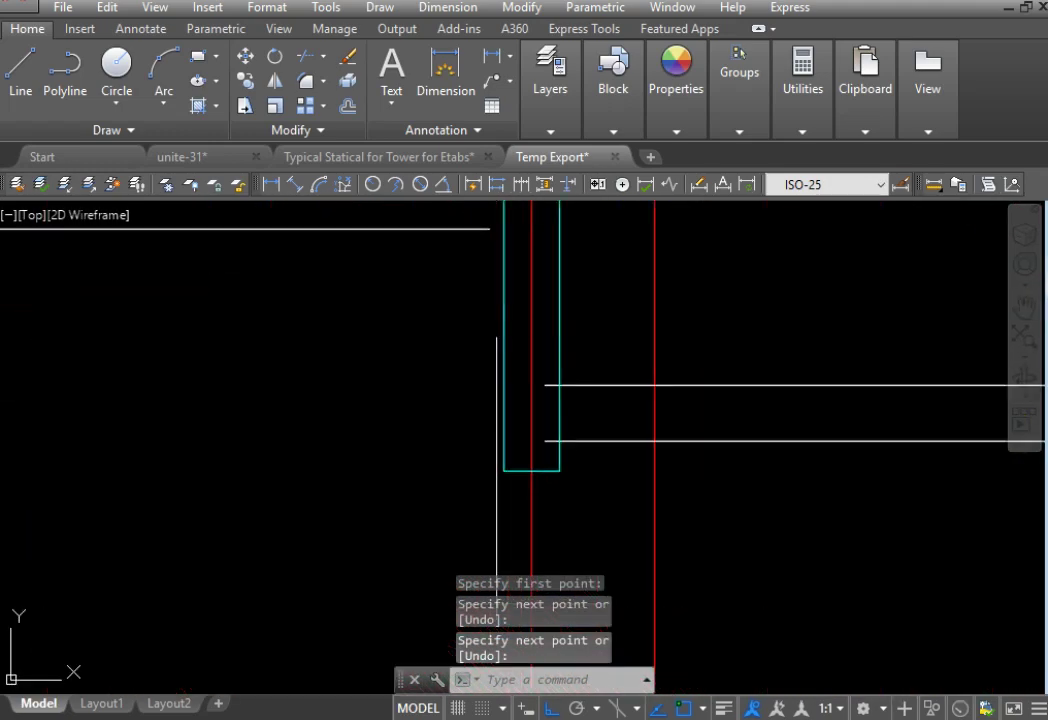
key("Return")
left_click(531, 470)
middle_click_drag(555, 347, 549, 516)
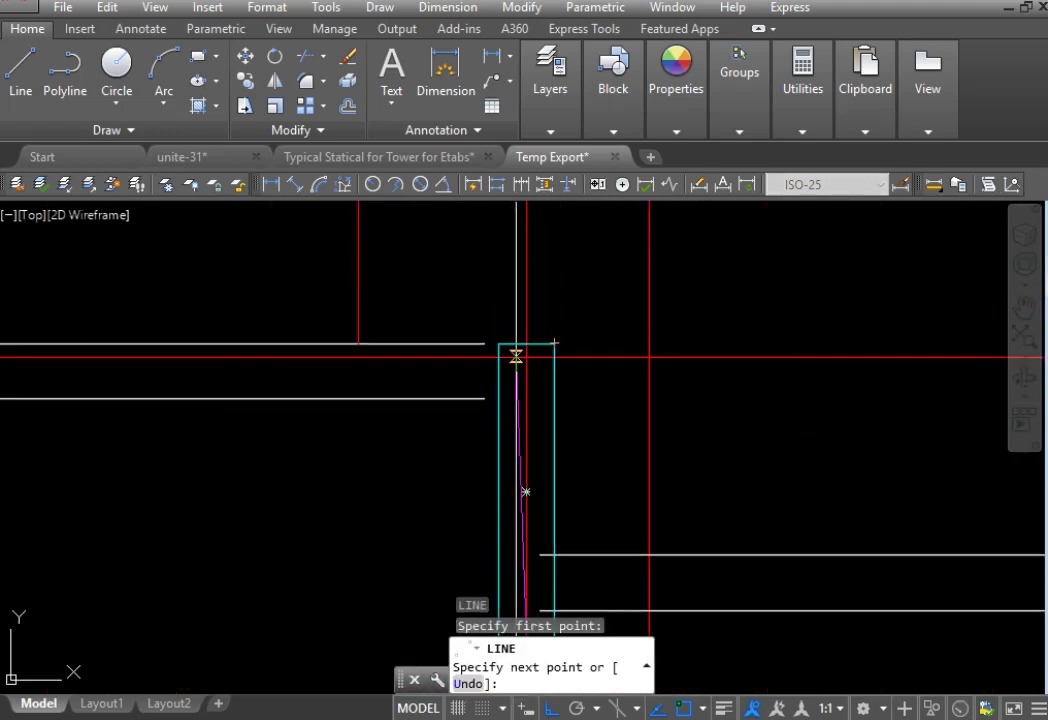
key("Return")
Step: Draw a full-height centreline through the right-hand short wall of the left recess on the upper facade
scroll(570, 296, "down", 8)
middle_click_drag(814, 379, 646, 463)
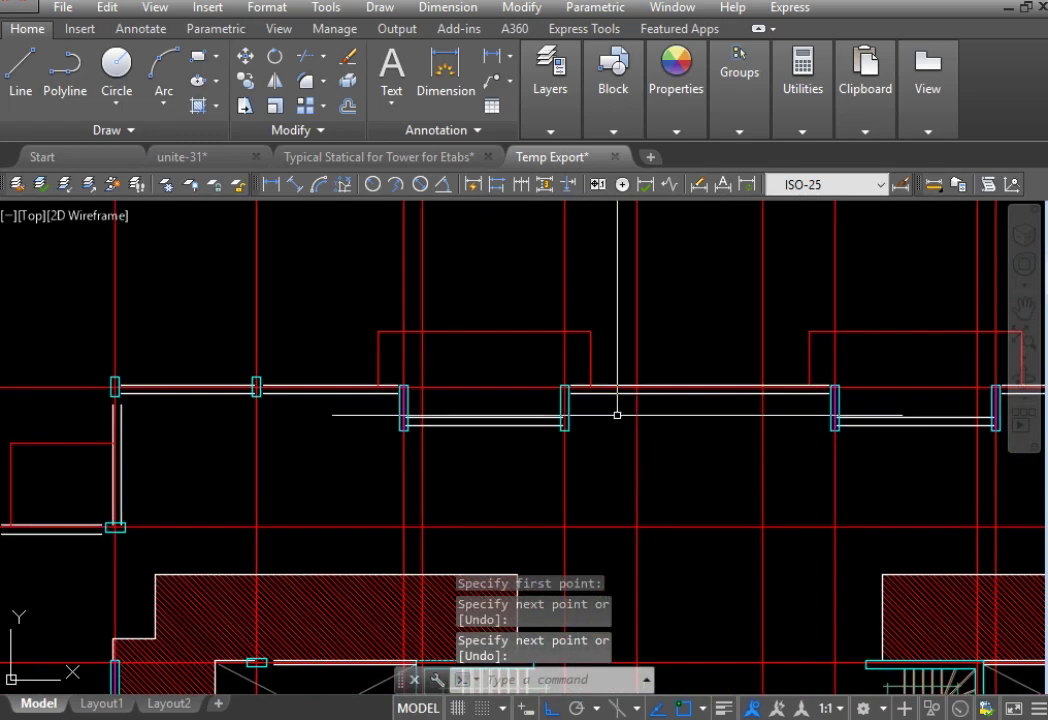
scroll(604, 400, "up", 6)
key("Return")
left_click(464, 523)
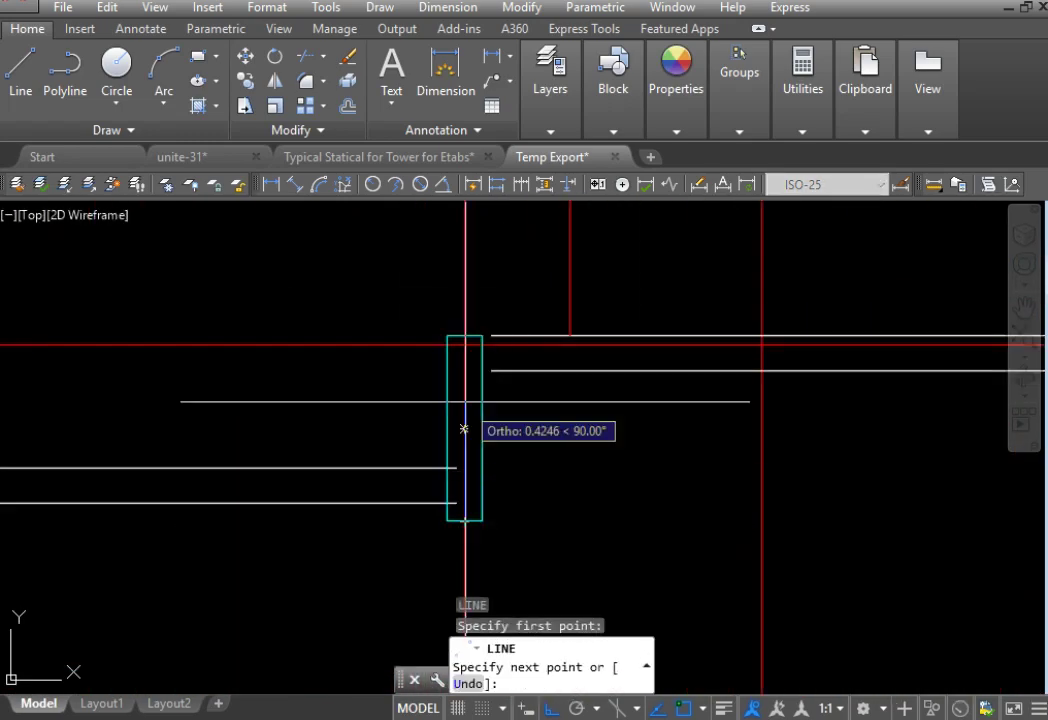
left_click(464, 335)
key("Return")
Step: Draw a horizontal centreline along the upper flange of the left stair core wall, from its free end to the vertical grid line
scroll(534, 343, "down", 8)
middle_click_drag(561, 378, 541, 148)
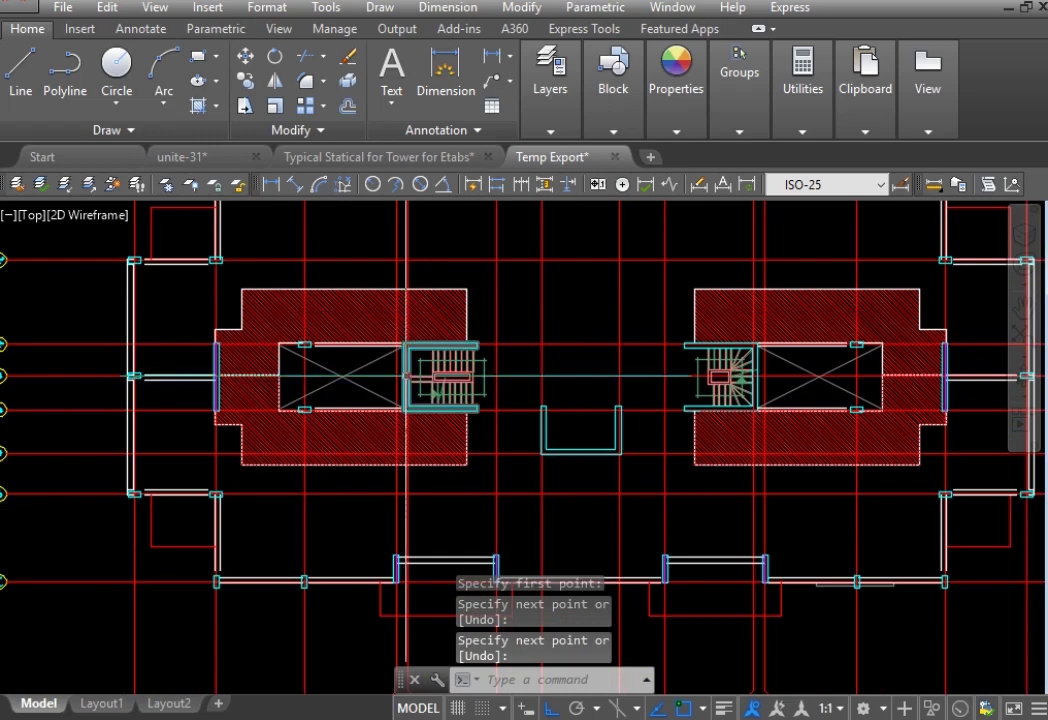
scroll(420, 360, "up", 5)
scroll(486, 333, "down", 3)
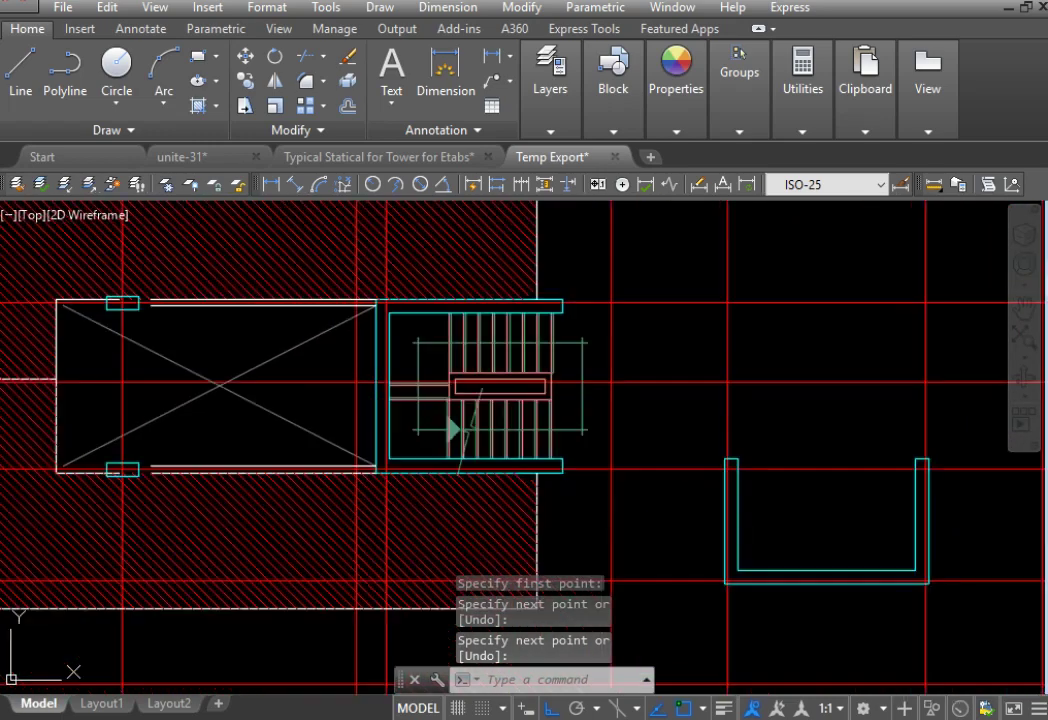
scroll(311, 326, "up", 3)
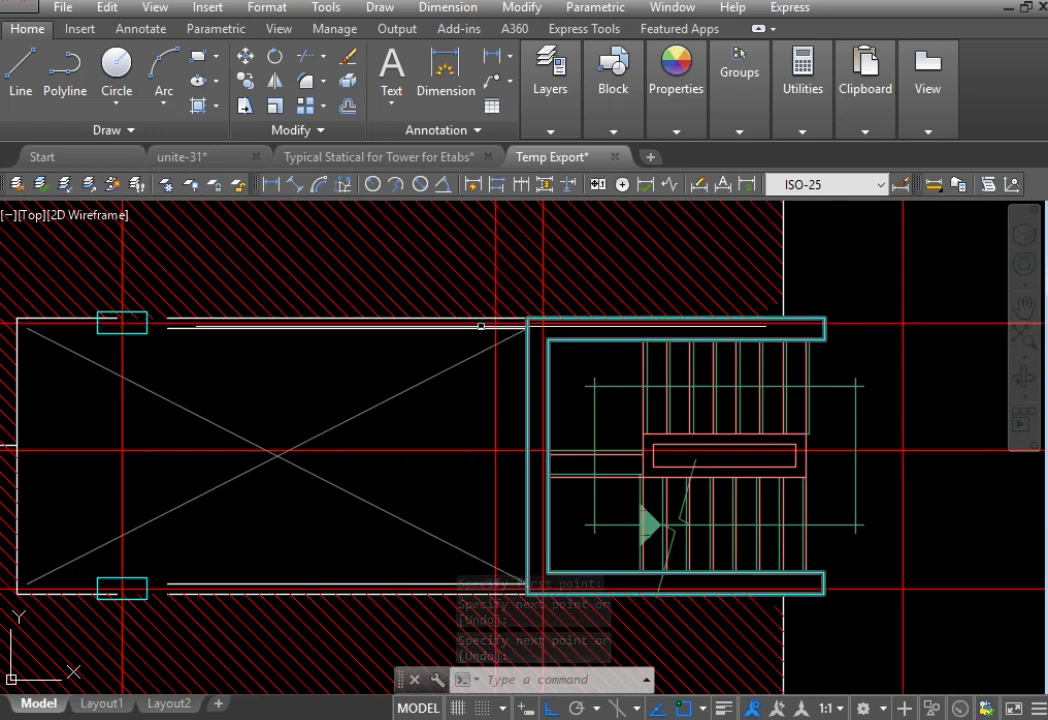
scroll(485, 326, "up", 4)
scroll(440, 311, "down", 2)
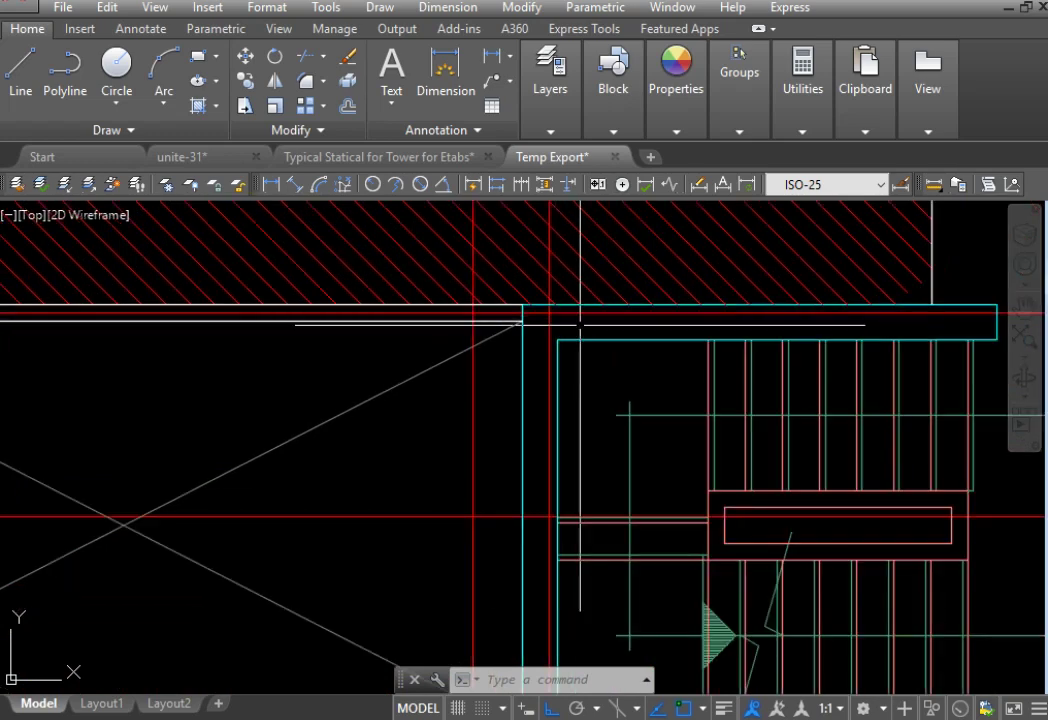
type("l")
key("Return")
middle_click_drag(925, 301, 765, 316)
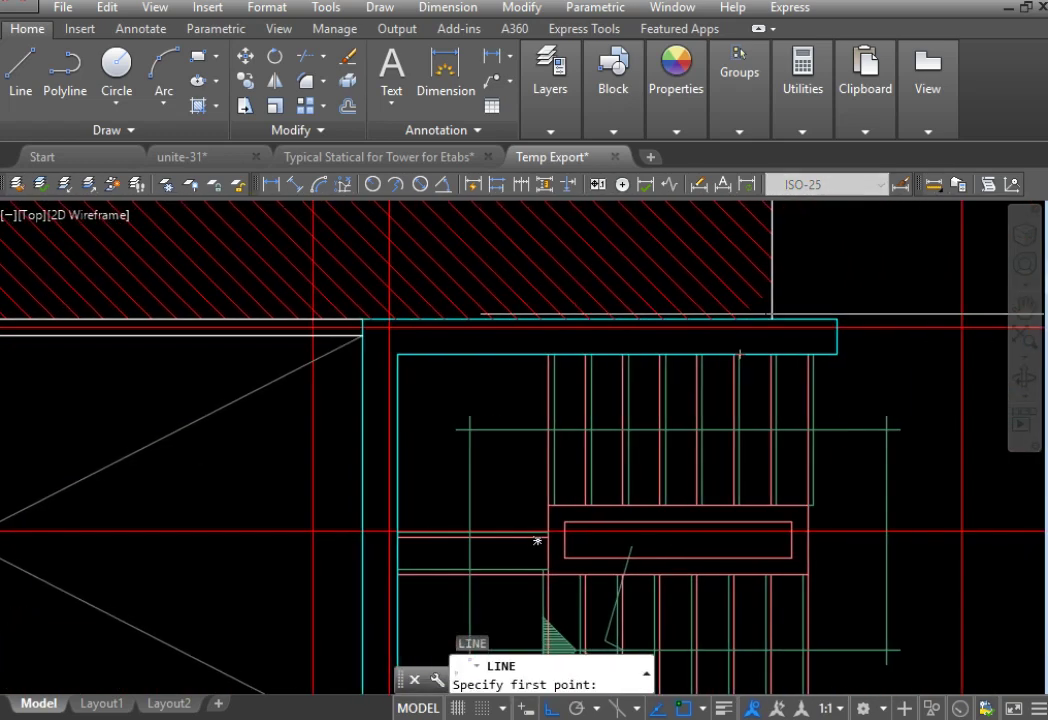
scroll(836, 327, "up", 5)
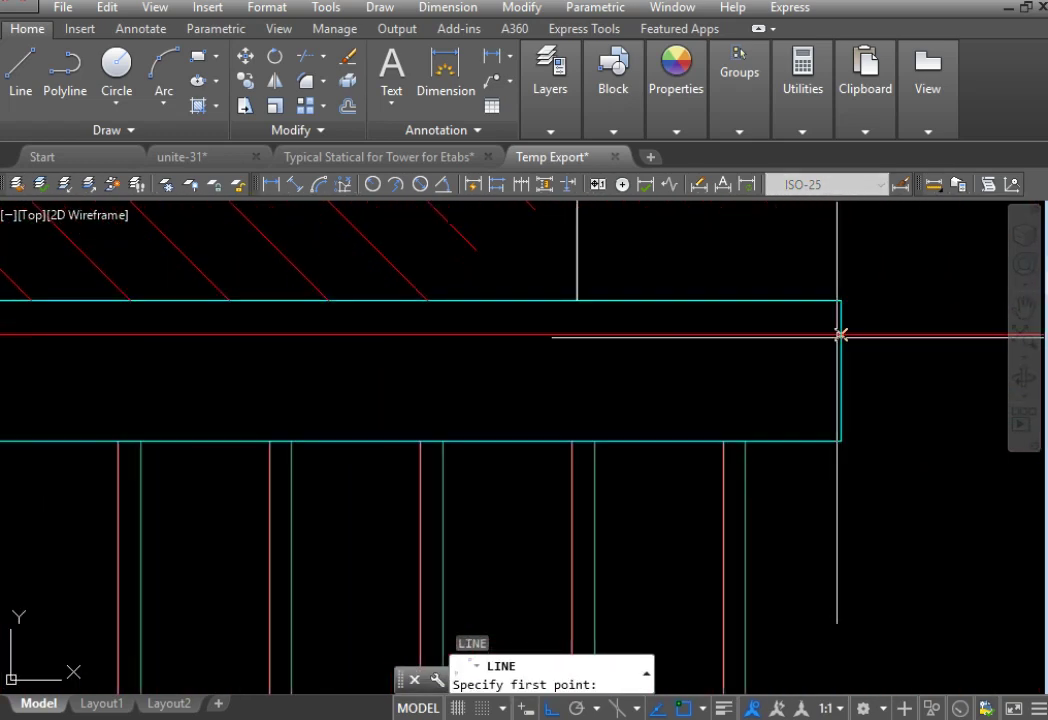
left_click(840, 335)
scroll(840, 335, "down", 5)
scroll(391, 327, "up", 5)
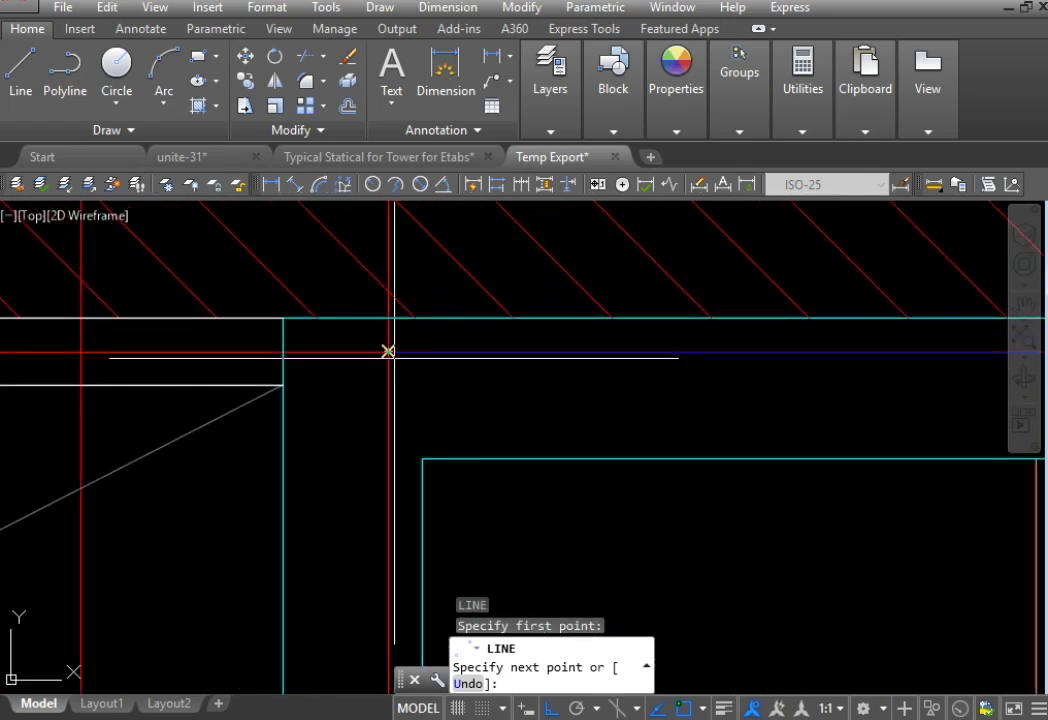
left_click(388, 351)
scroll(465, 300, "down", 5)
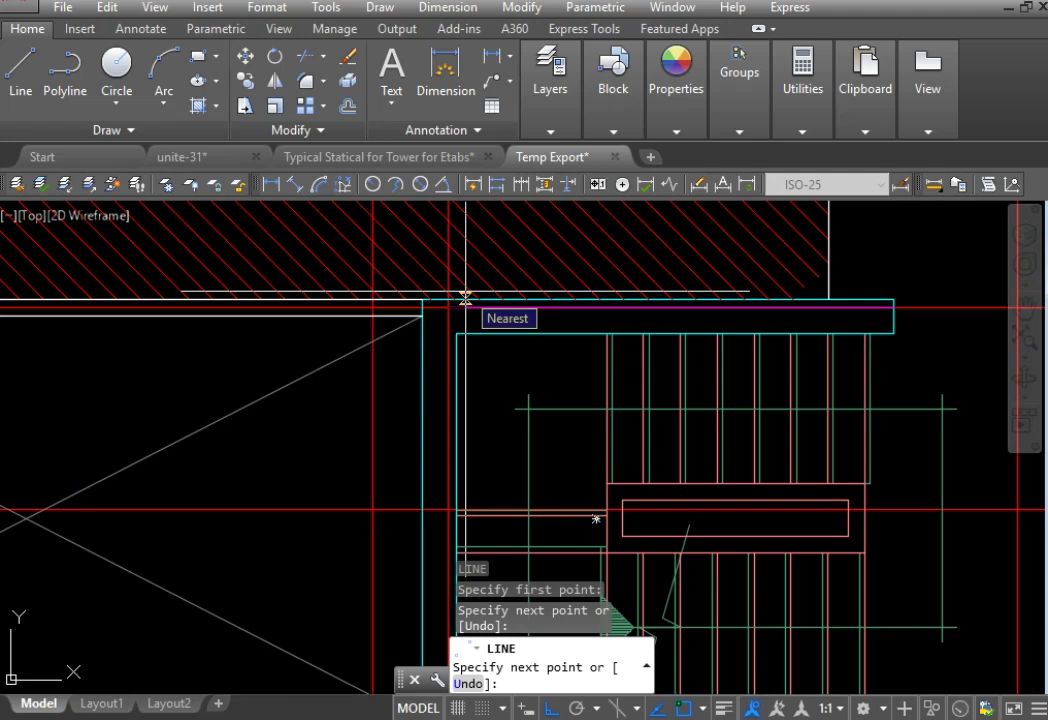
key("Return")
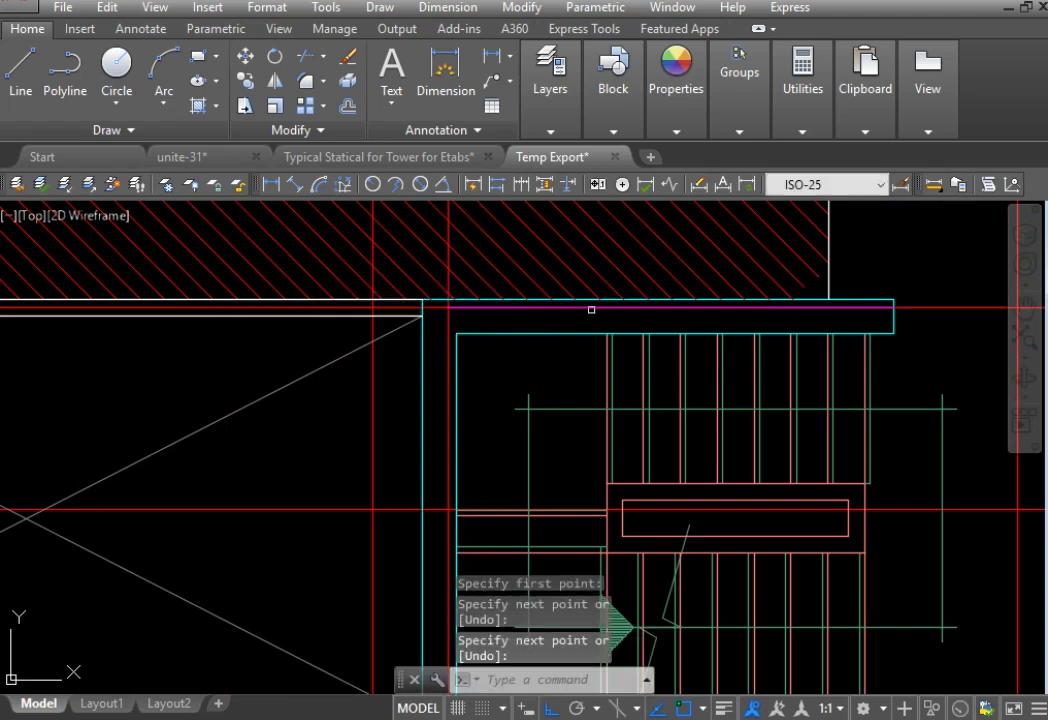
left_click(827, 305)
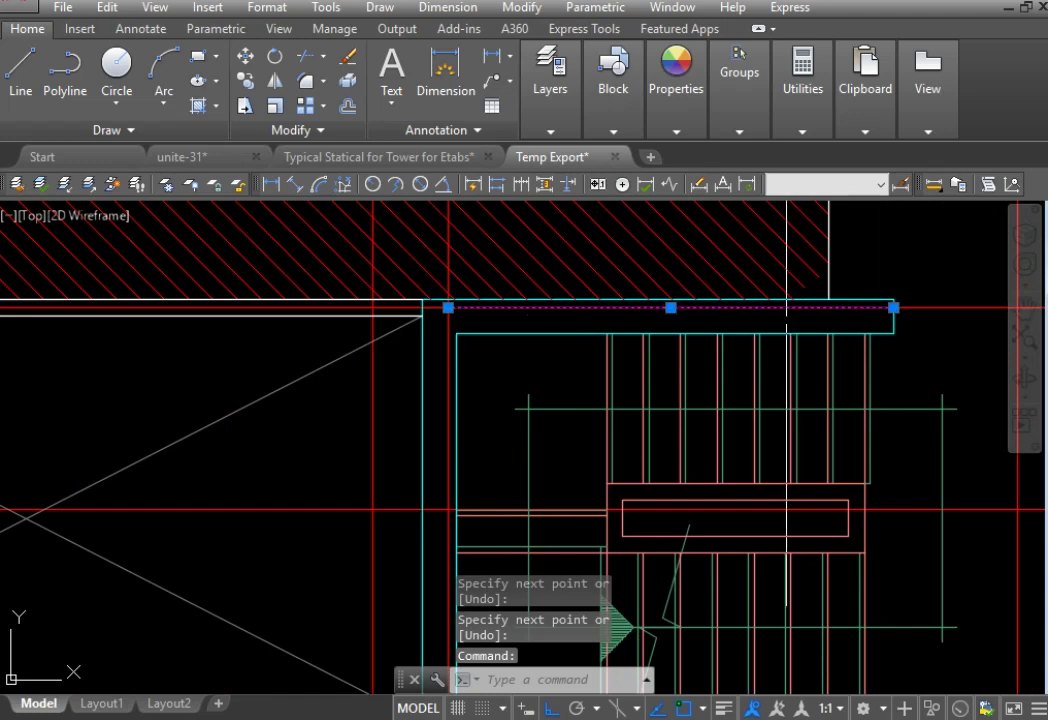
key("Escape")
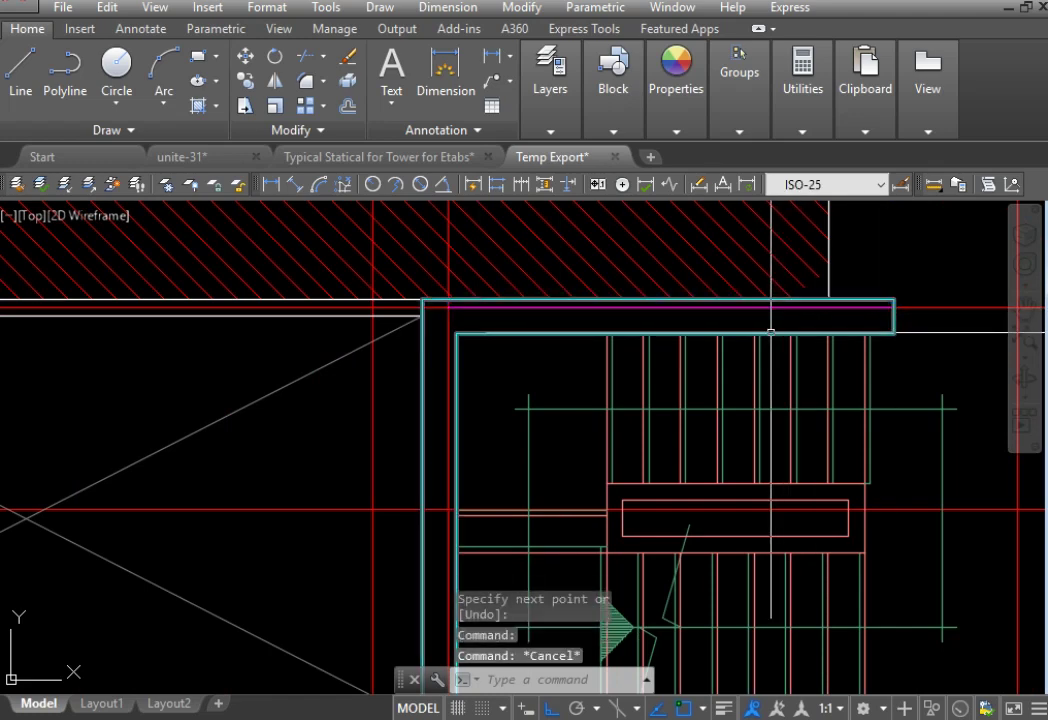
Step: Move the left stair core wall outline vertically so its upper flange is centred on the new centreline
left_click(915, 333)
left_click(894, 310)
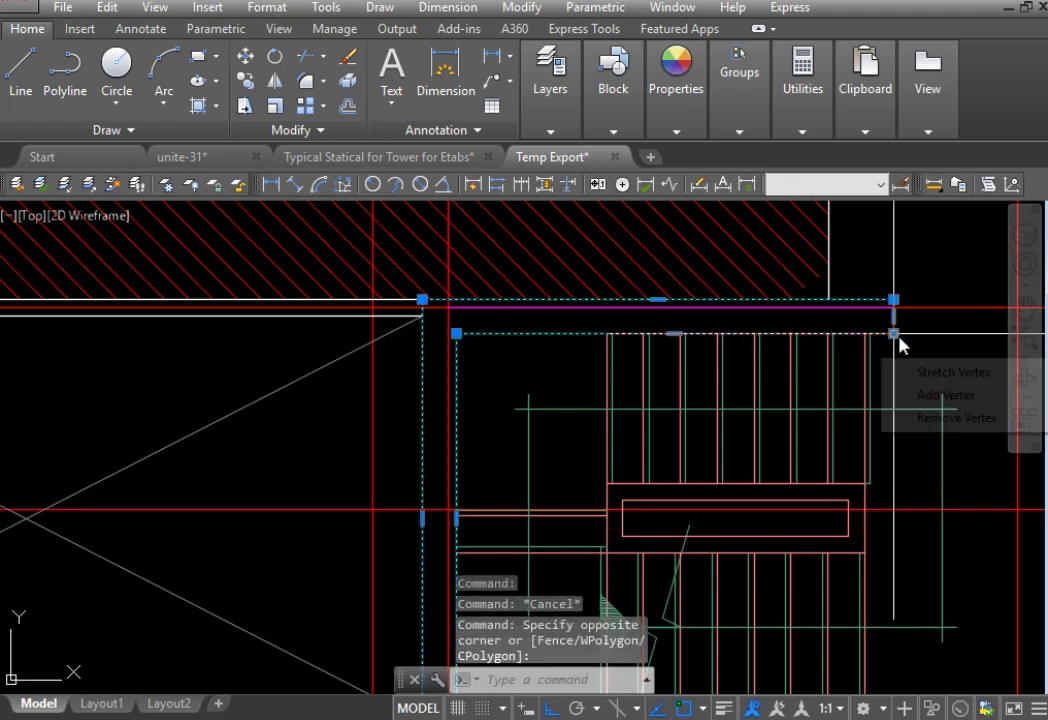
scroll(900, 305, "up", 2)
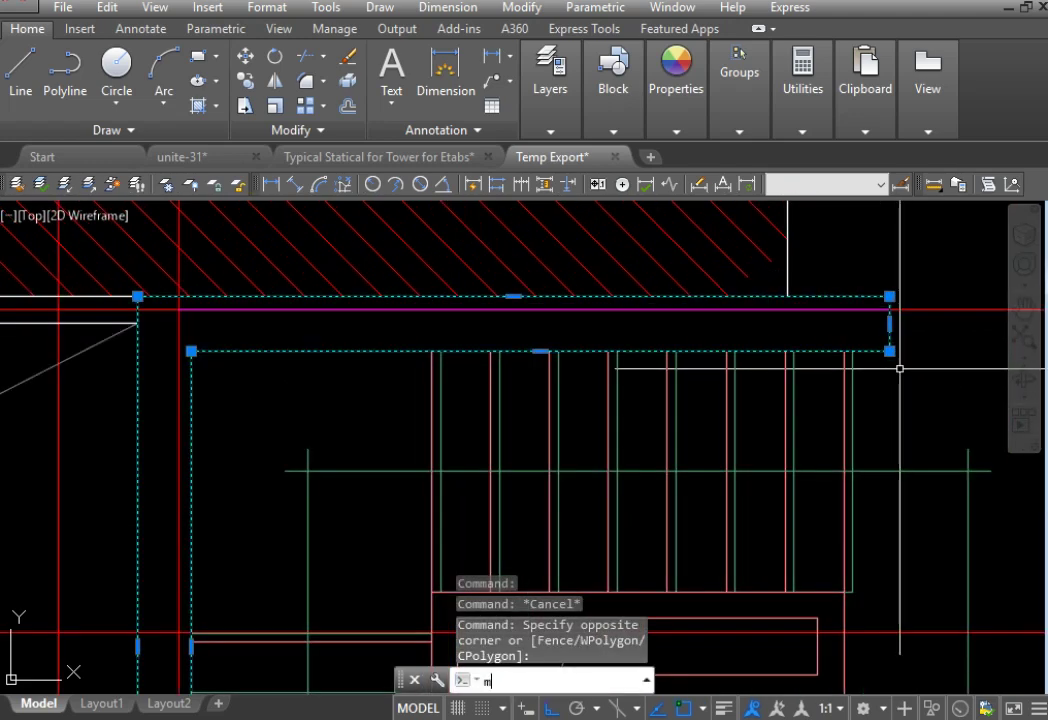
type("m")
key("Return")
left_click(888, 311)
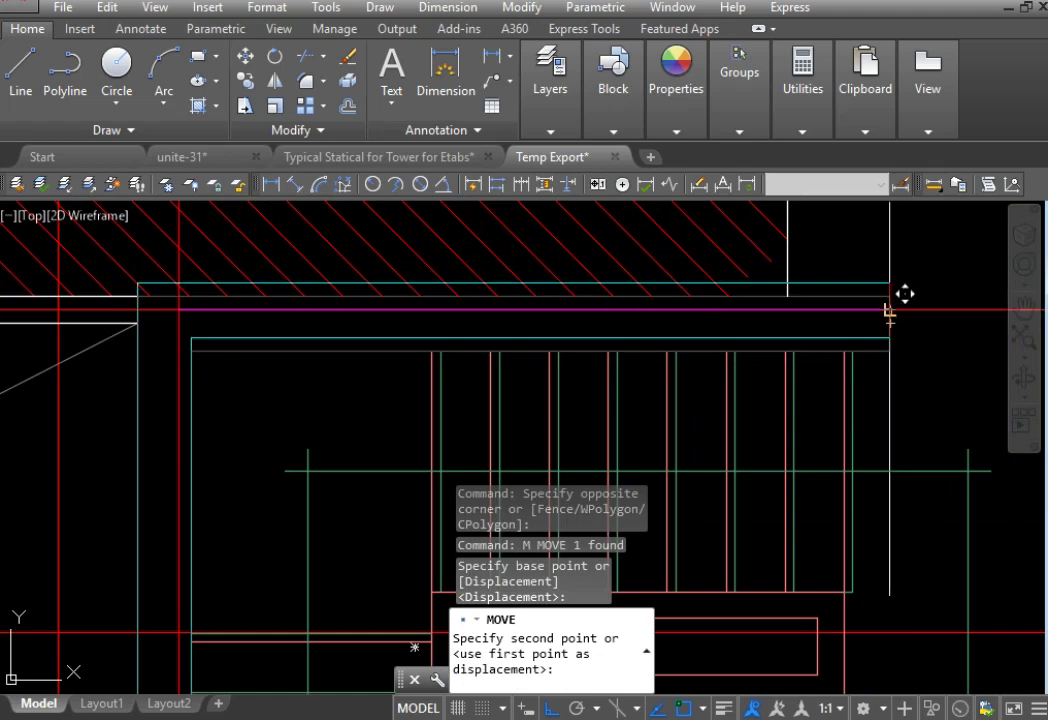
left_click(888, 303)
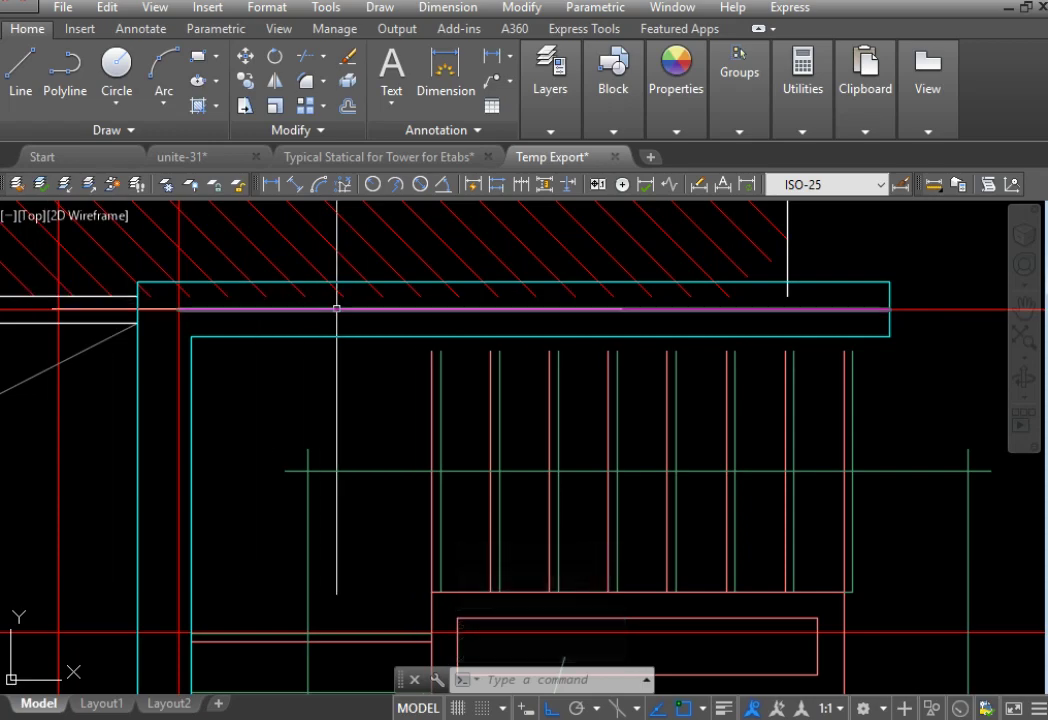
Step: Examine the centrelines and their layer in the short walls of the right recess on the lower facade
scroll(336, 308, "down", 5)
scroll(492, 493, "up", 5)
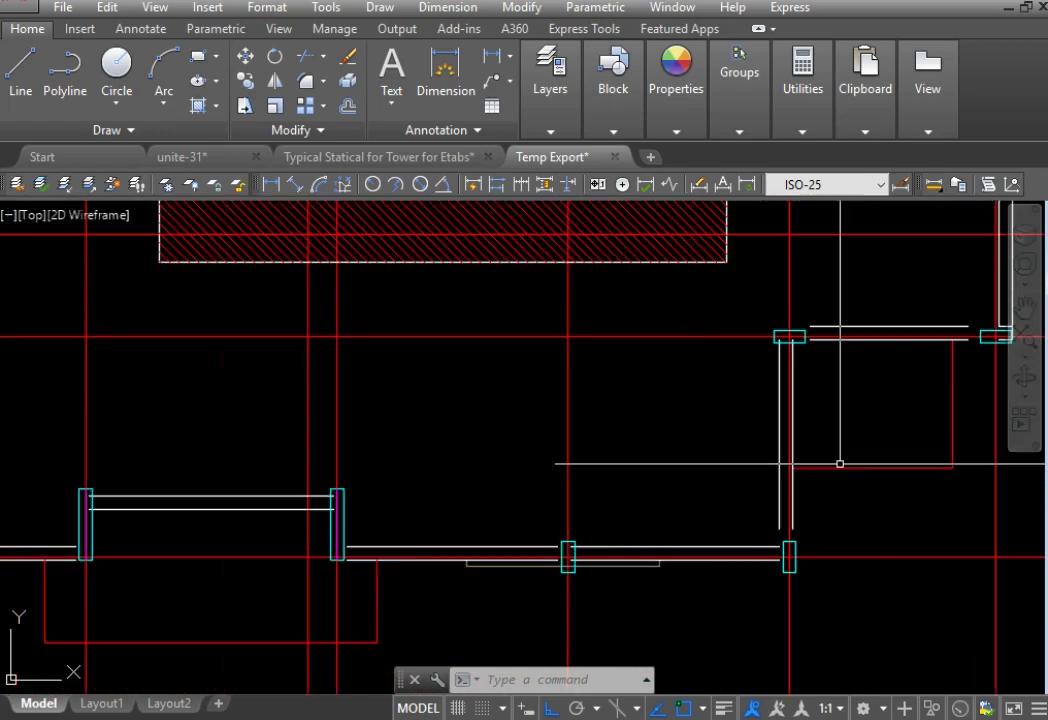
scroll(492, 493, "up", 4)
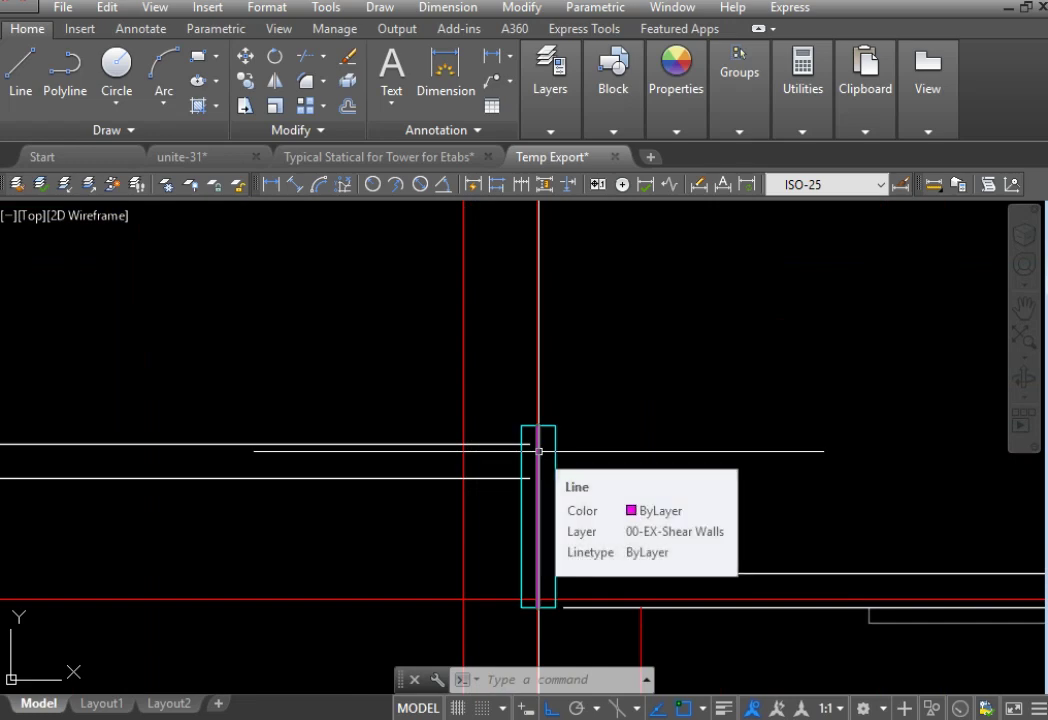
scroll(539, 451, "down", 2)
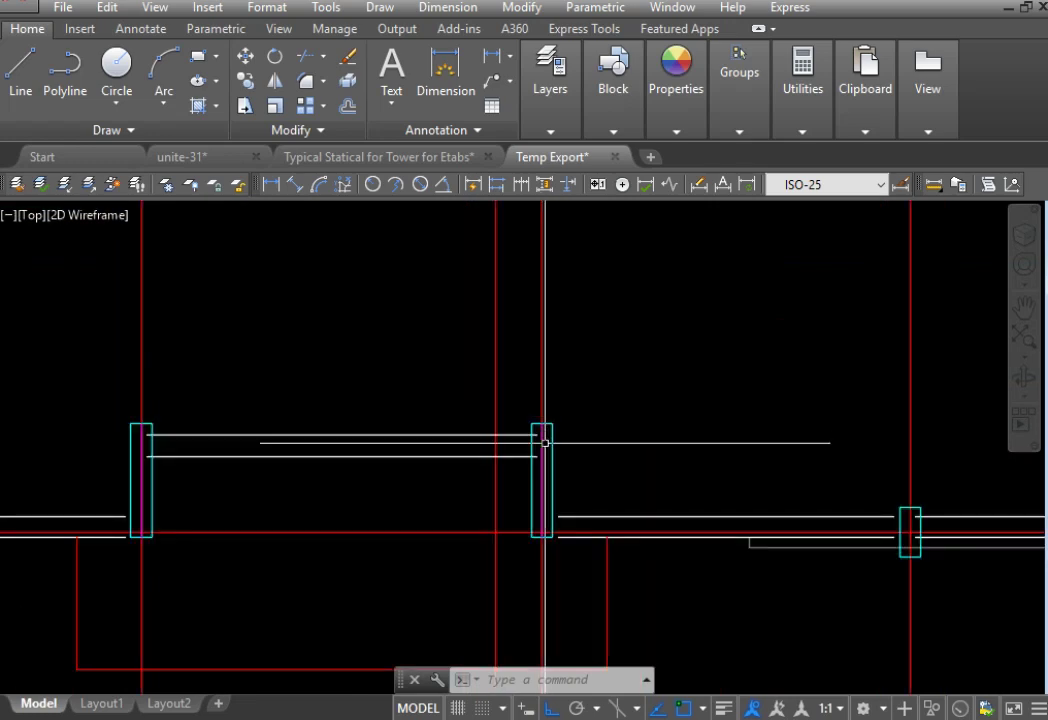
scroll(543, 419, "up", 2)
scroll(541, 464, "down", 8)
mouse_move(698, 304)
middle_mouse_down()
mouse_move(751, 388)
mouse_move(736, 587)
middle_mouse_up()
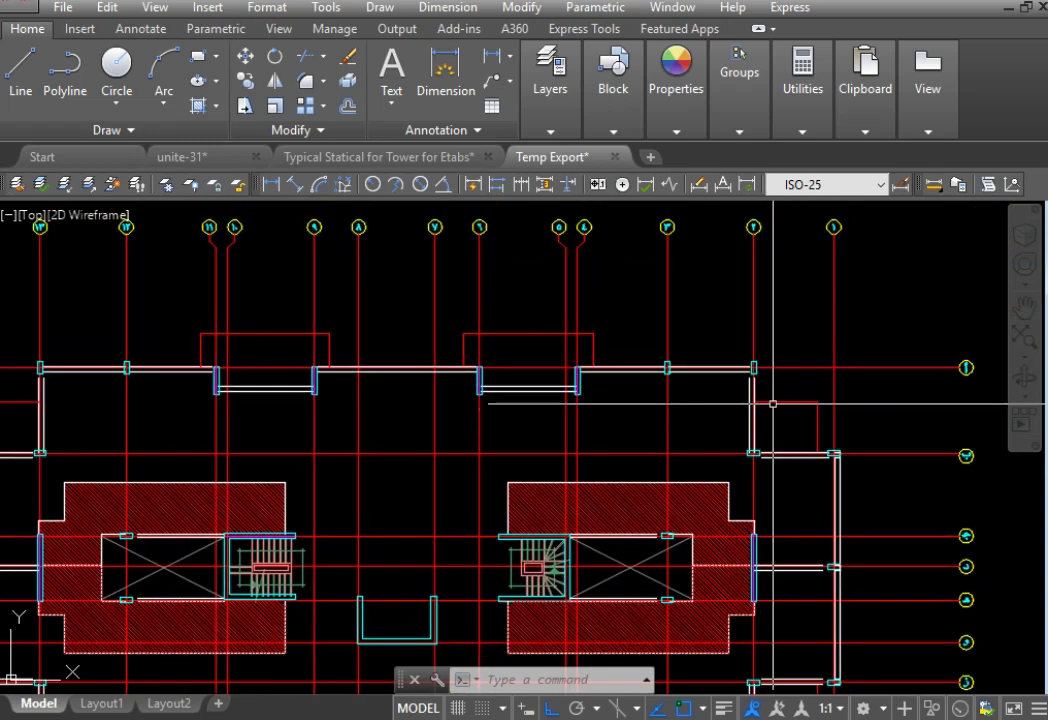
Step: Draw a vertical centreline through the left stair core's web, from the upper centreline's grid intersection down to the lower horizontal grid line
scroll(733, 404, "down", 2)
scroll(388, 500, "up", 5)
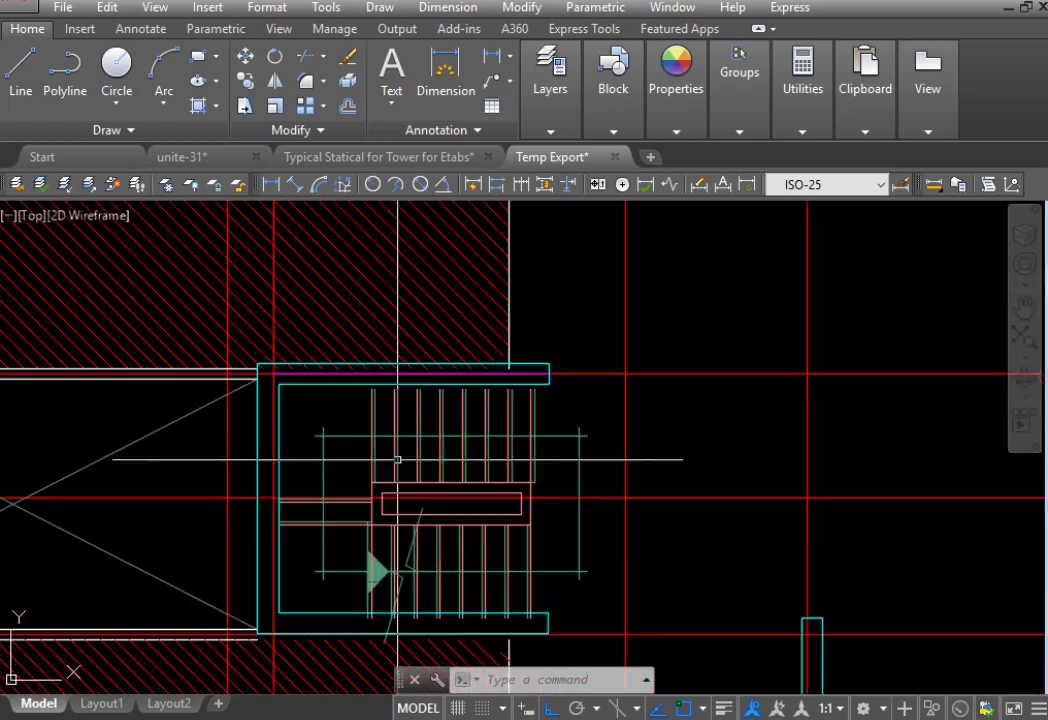
left_click(20, 72)
scroll(247, 342, "up", 3)
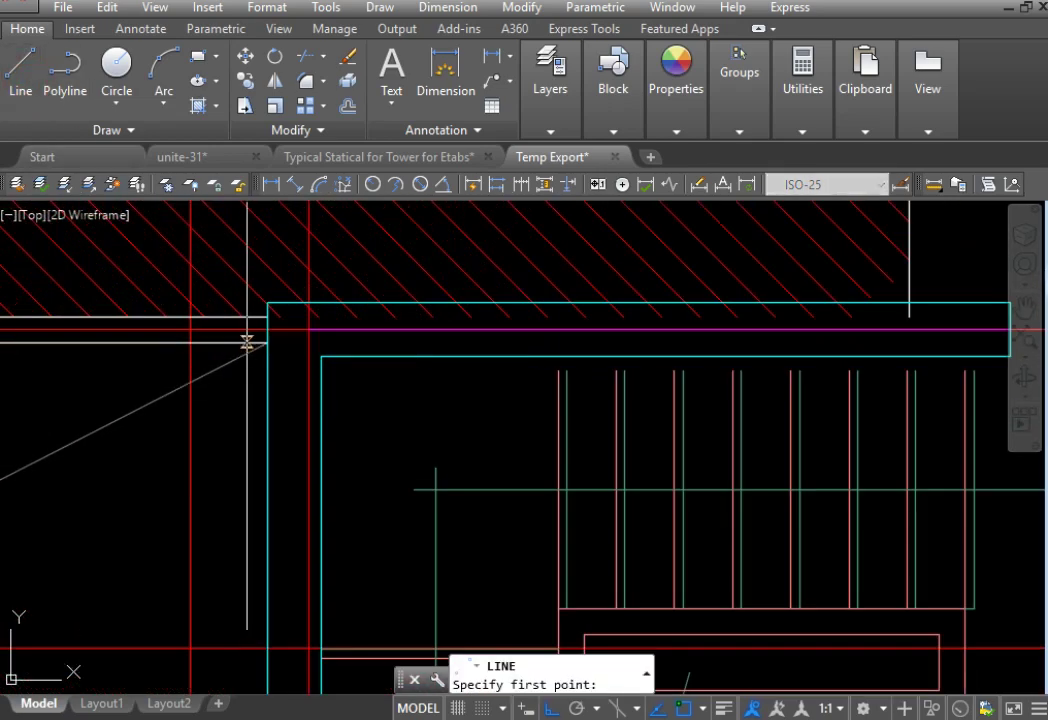
left_click(307, 329)
scroll(304, 433, "down", 2)
scroll(297, 589, "up", 3)
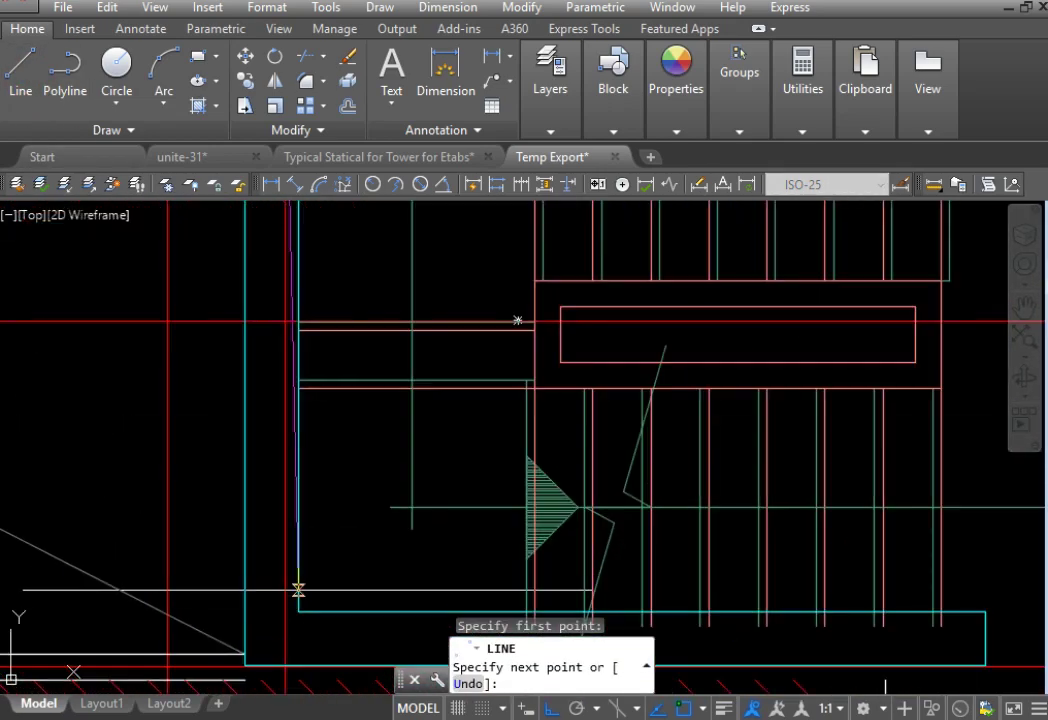
scroll(295, 560, "up", 5)
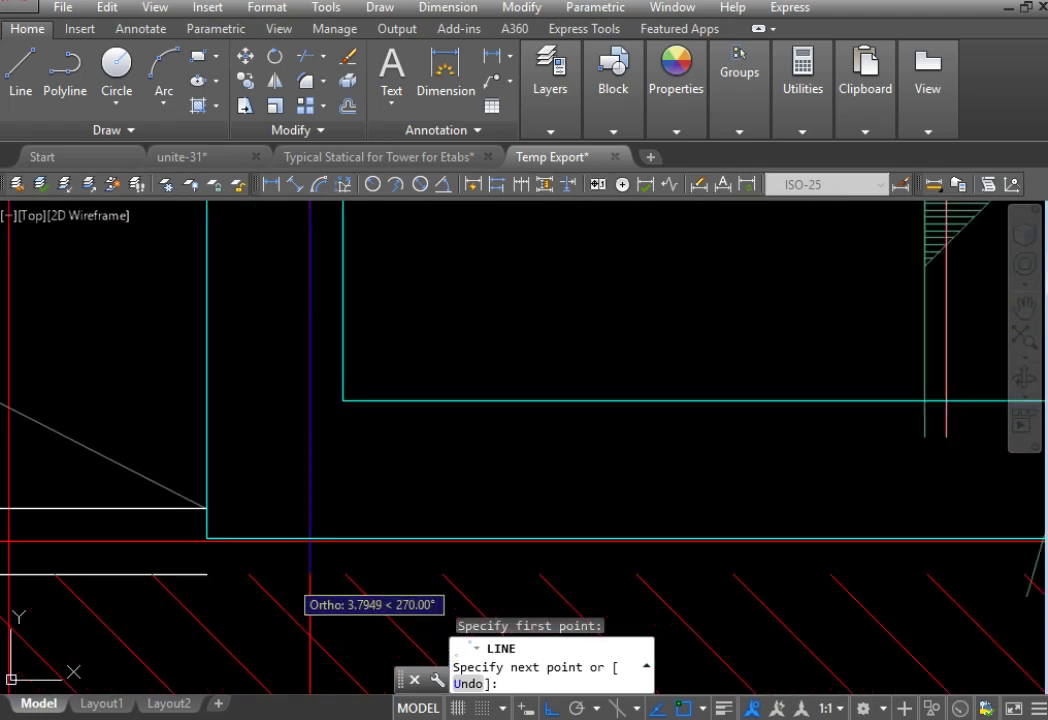
scroll(416, 505, "up", 2)
left_click(416, 505)
scroll(878, 510, "up", 2)
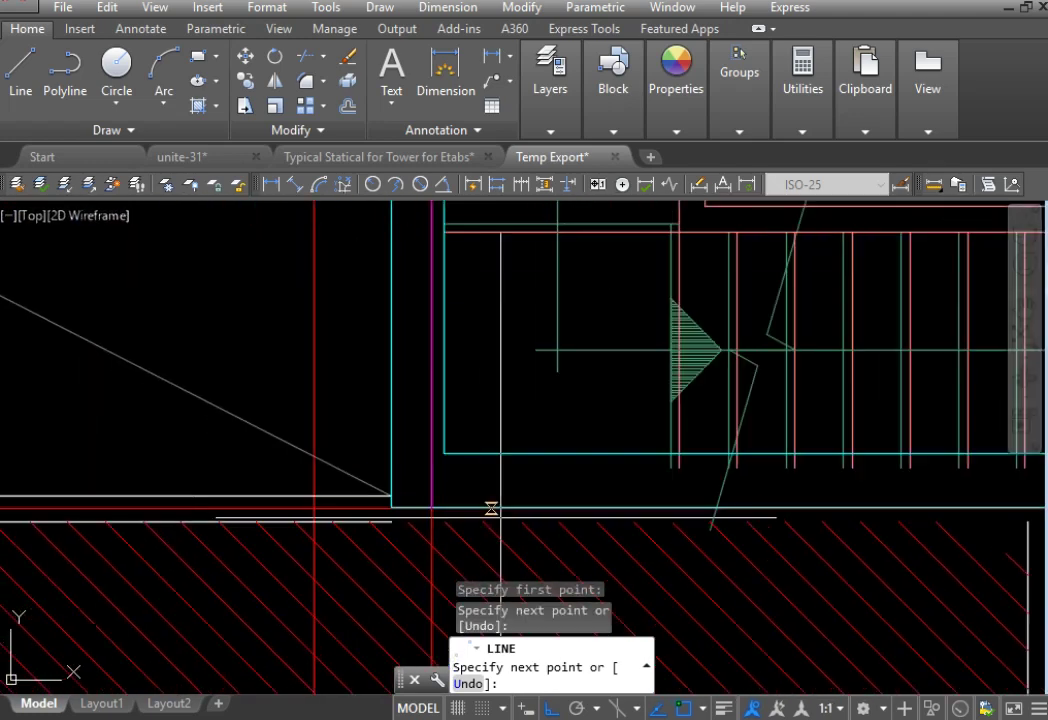
Step: Continue the line horizontally along the grid line at the left stair core's lower flange, ending level with the flange's free end
scroll(878, 510, "up", 2)
scroll(363, 465, "up", 2)
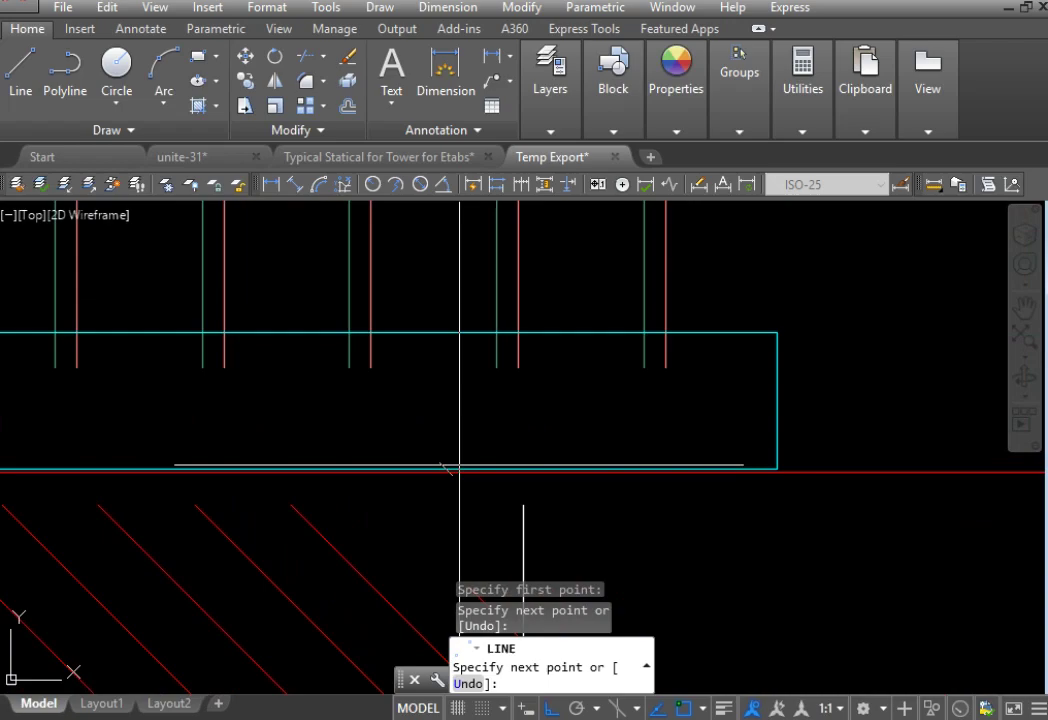
scroll(763, 475, "up", 2)
left_click(777, 461)
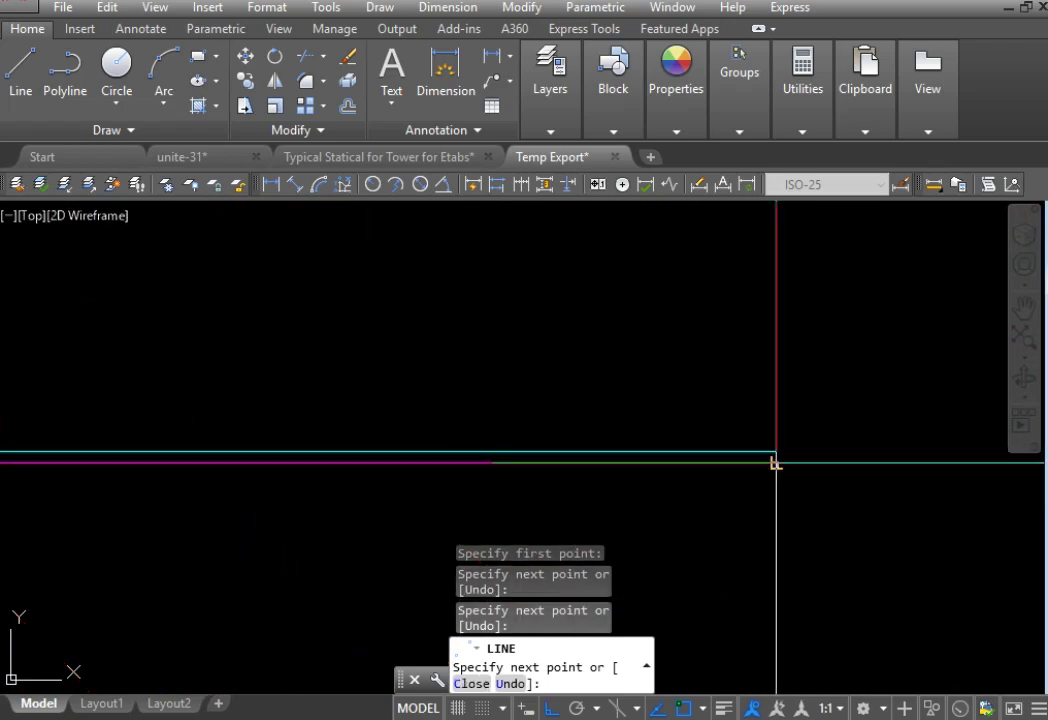
key("Escape")
left_click(810, 396)
scroll(779, 456, "down", 5)
scroll(790, 391, "up", 4)
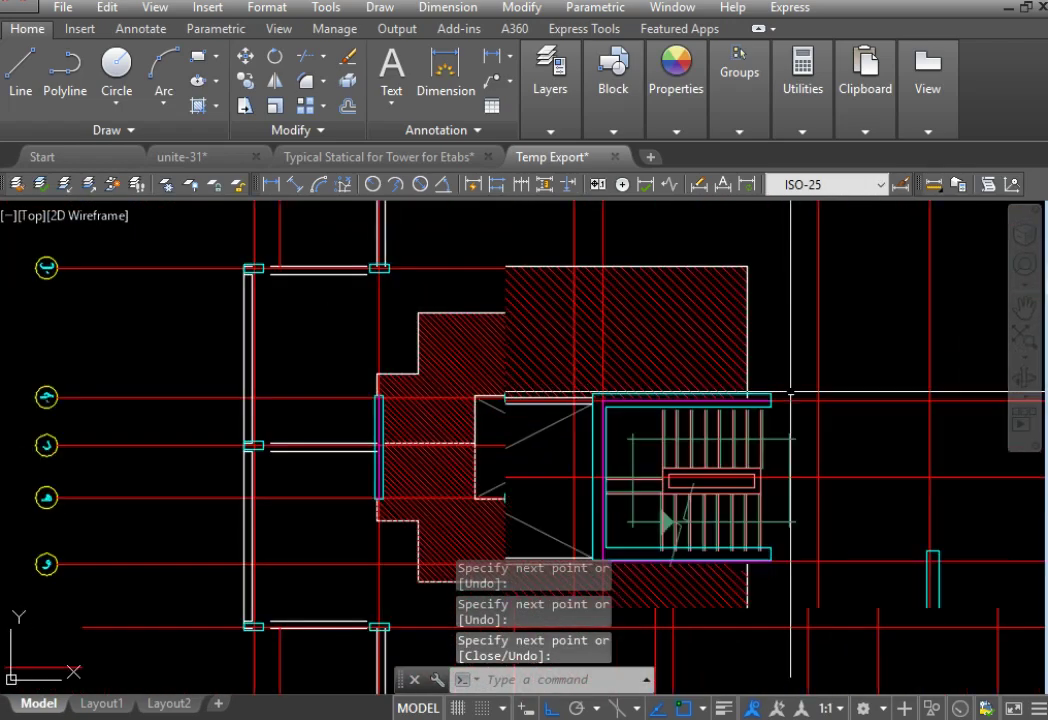
key("Return")
Step: Mirror the three left stair core centrelines onto the right stair core about the vertical midline between grids 7 and 8, keeping the originals
left_click(748, 400)
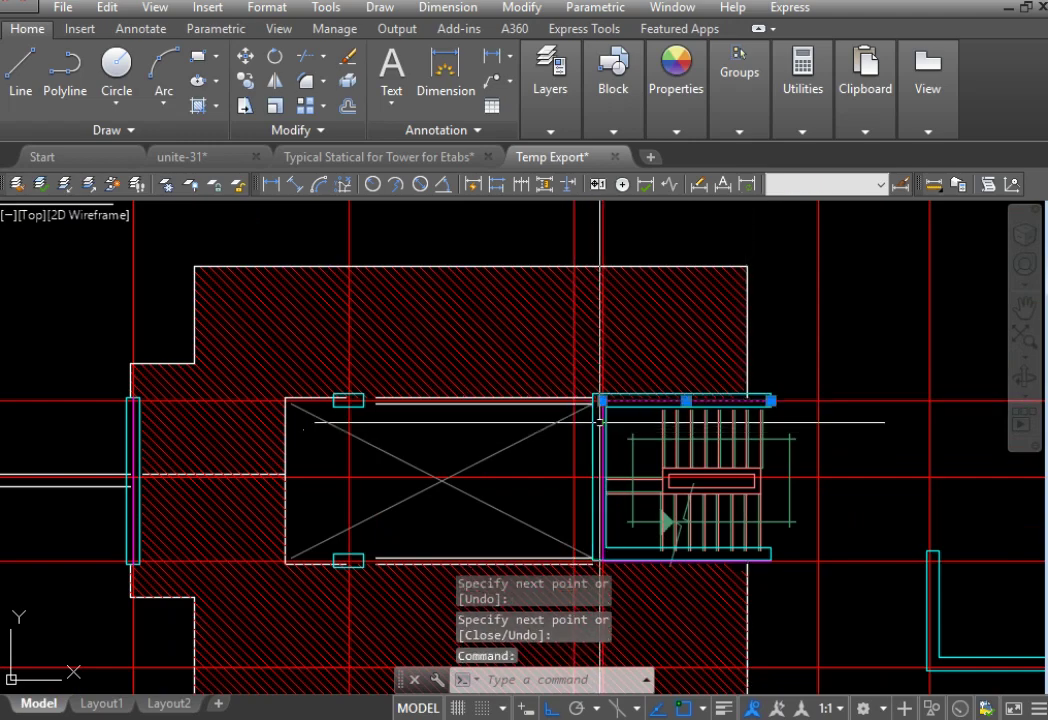
left_click(603, 425)
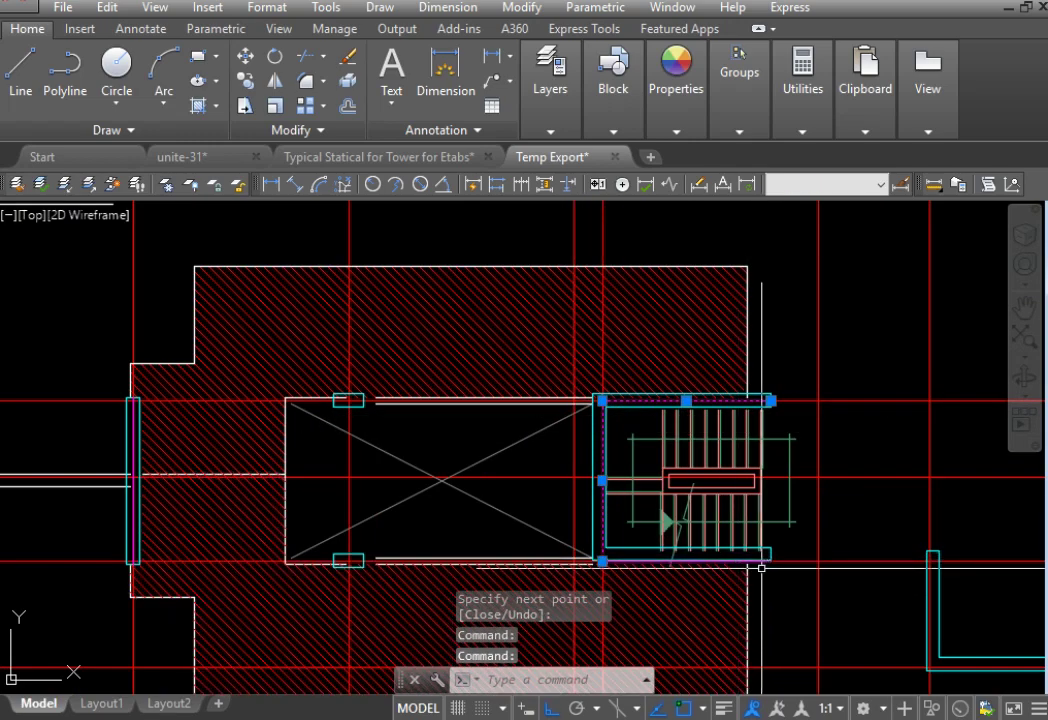
scroll(765, 558, "up", 5)
scroll(648, 479, "down", 7)
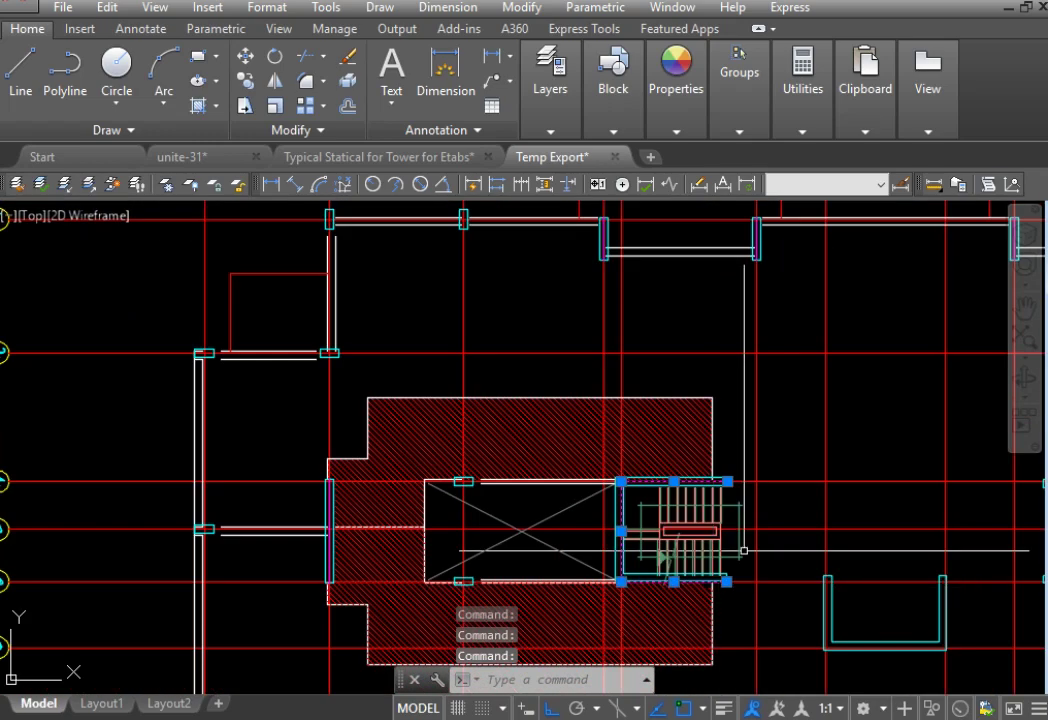
type("mi")
key("Return")
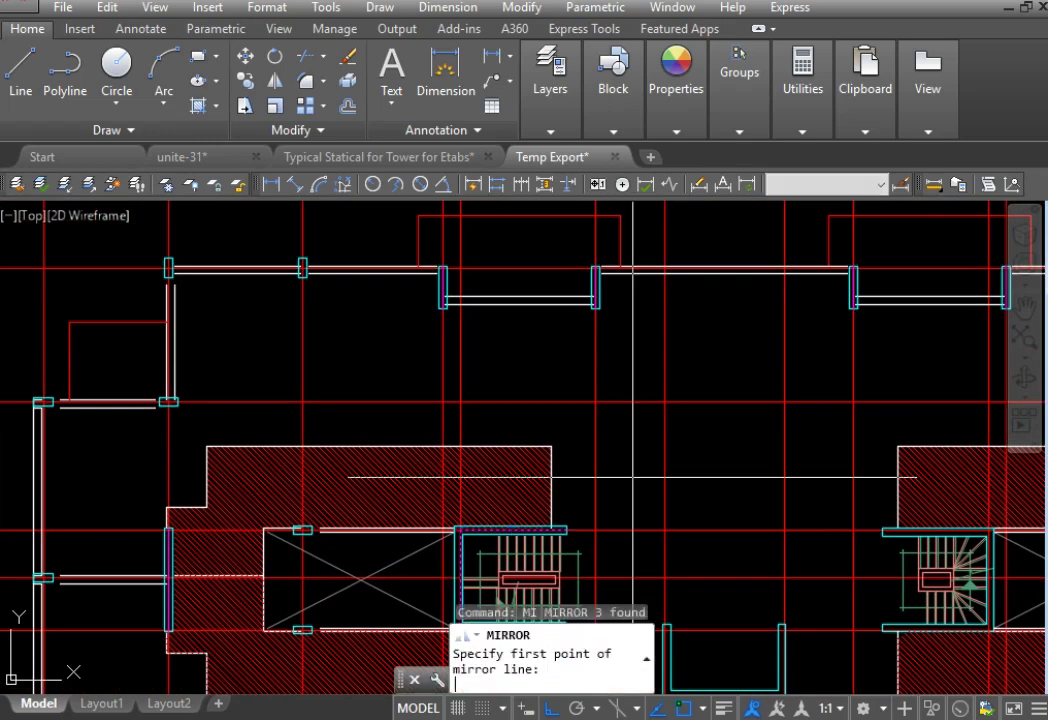
right_click(680, 340, "shift")
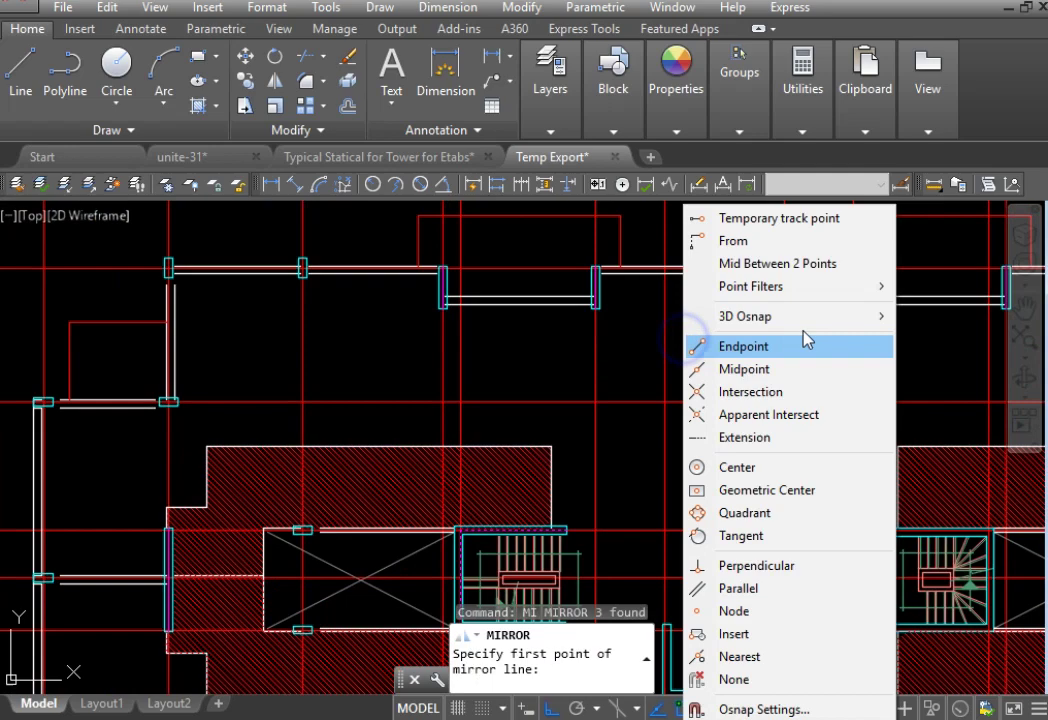
left_click(816, 264)
middle_click_drag(717, 268, 695, 470)
left_click(643, 327)
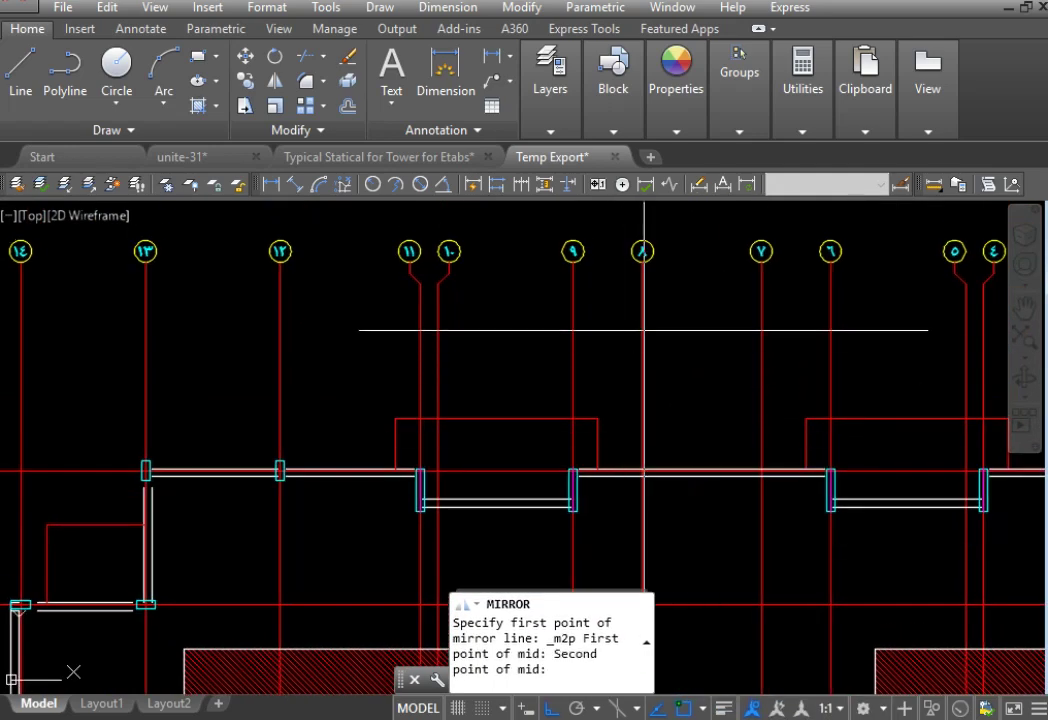
left_click(760, 328)
left_click(717, 406)
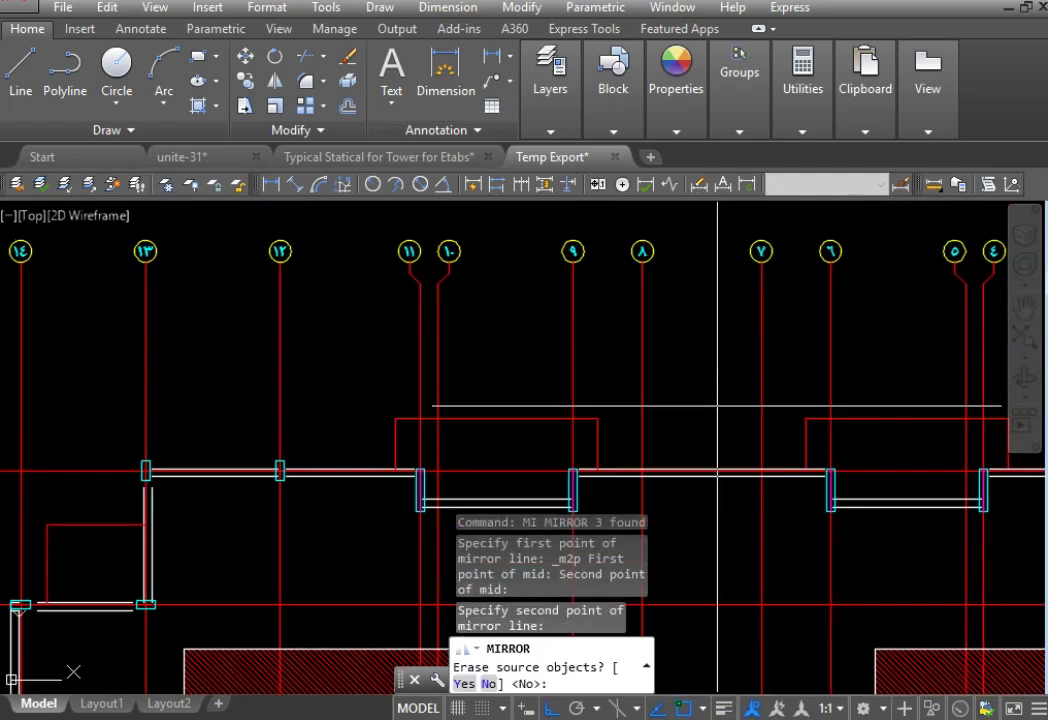
key("Return")
scroll(796, 484, "down", 5)
scroll(835, 459, "up", 8)
scroll(835, 459, "up", 3)
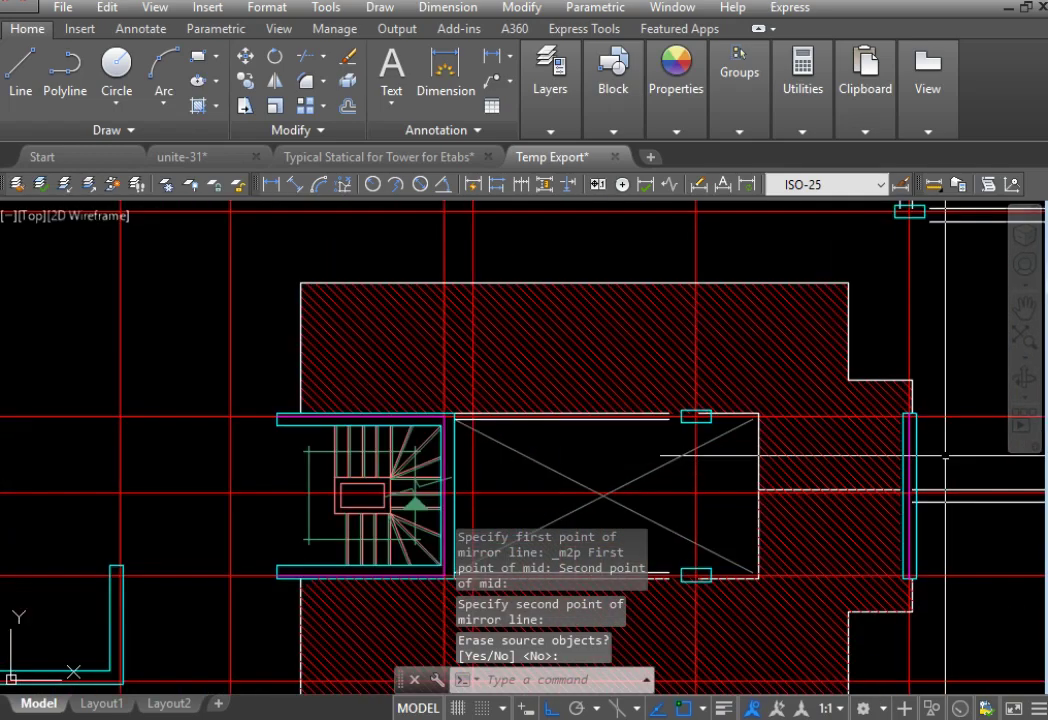
Step: Draw a centreline down the left leg of the U-shaped central core, from its open end to the lower grid intersection
middle_click_drag(323, 428, 624, 305)
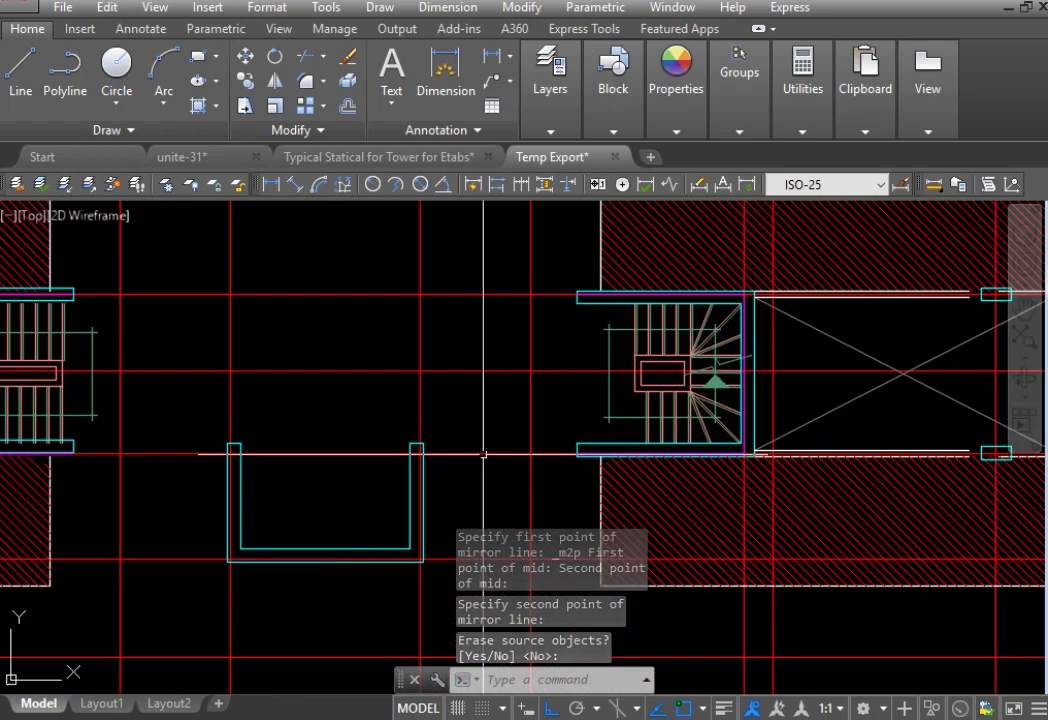
middle_click_drag(311, 583, 392, 457)
scroll(330, 345, "up", 2)
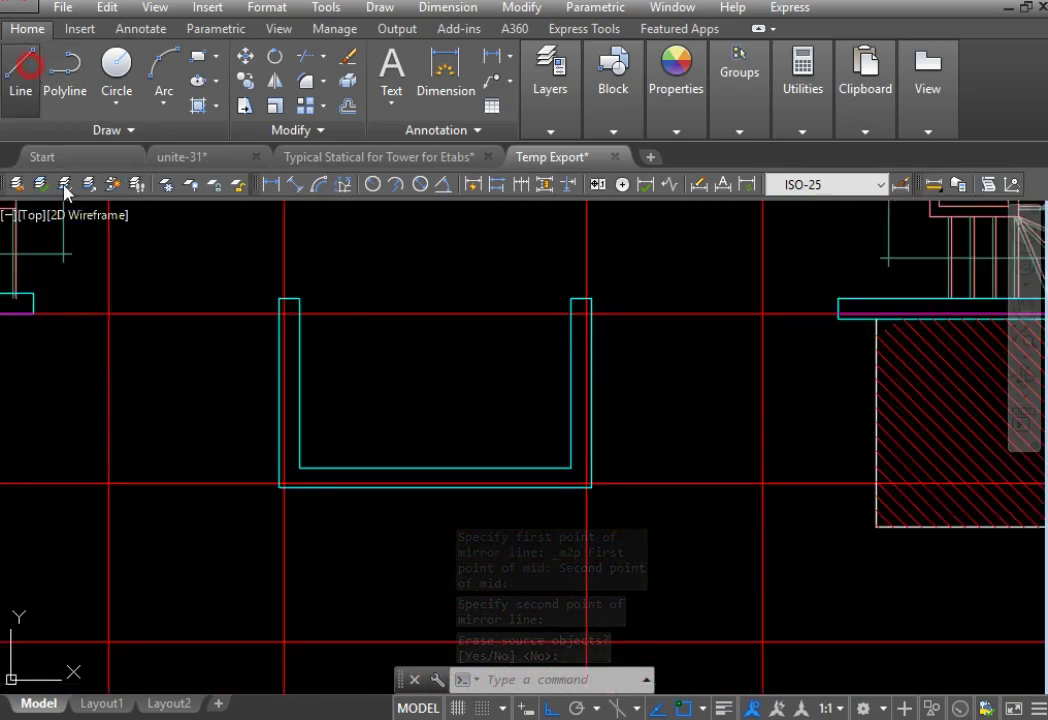
left_click(21, 70)
scroll(250, 365, "up", 3)
middle_click_drag(284, 325, 374, 358)
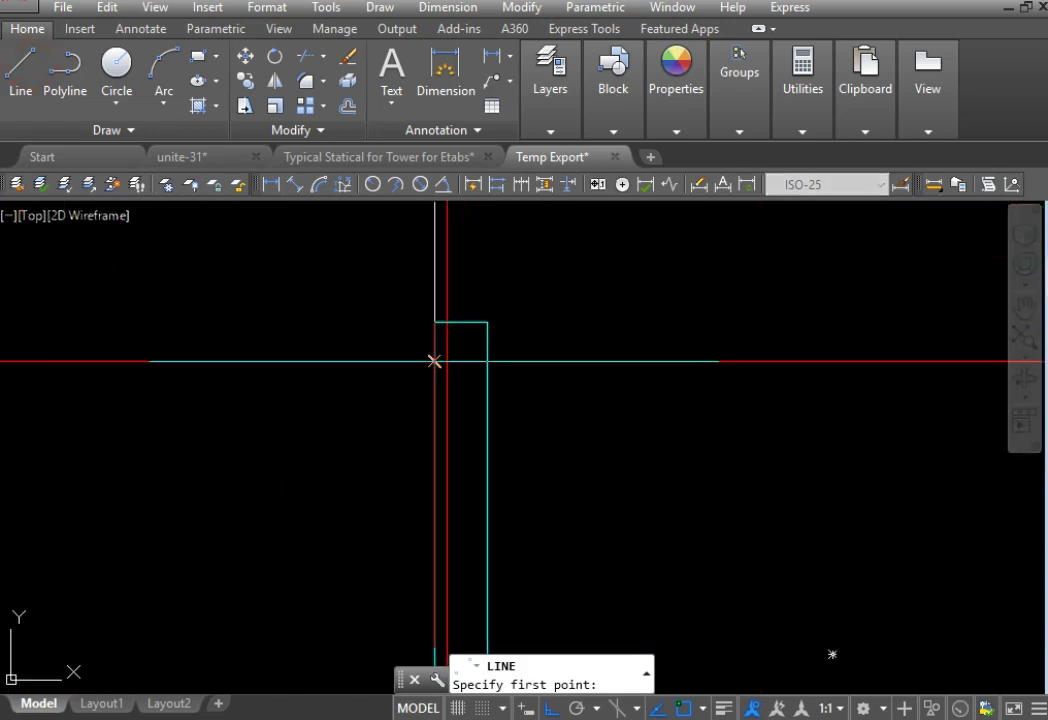
left_click(446, 322)
scroll(446, 322, "down", 4)
scroll(447, 398, "up", 6)
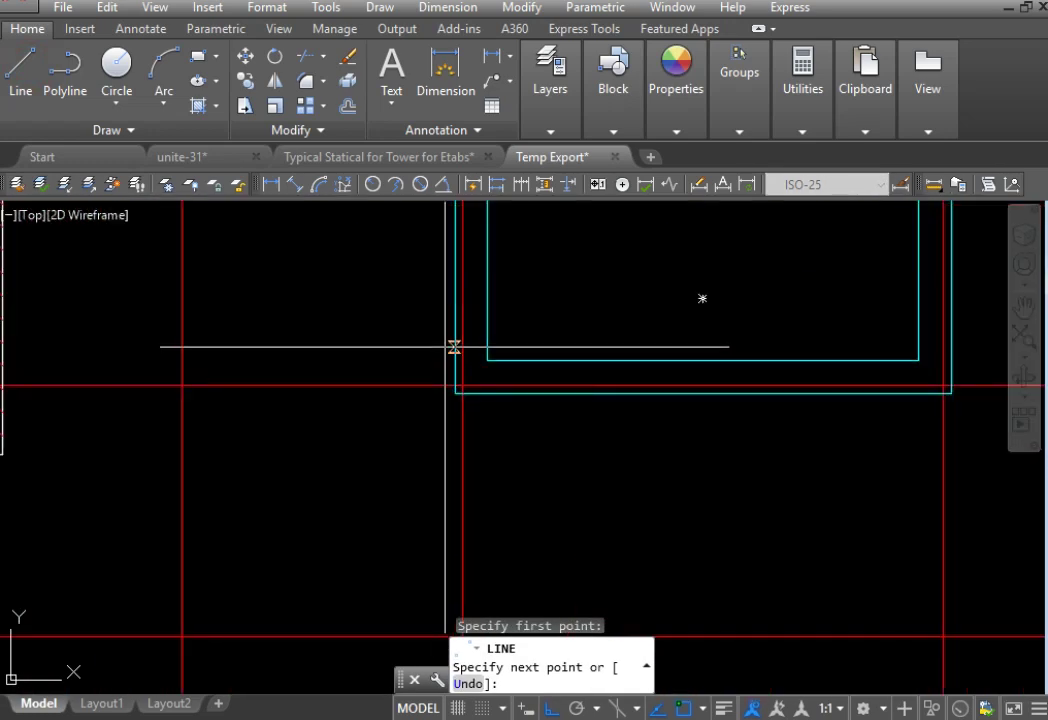
left_click(509, 502)
Step: Continue the line along the grid line in the central core's base and up the right leg to its open end
scroll(650, 444, "down", 3)
scroll(533, 444, "up", 4)
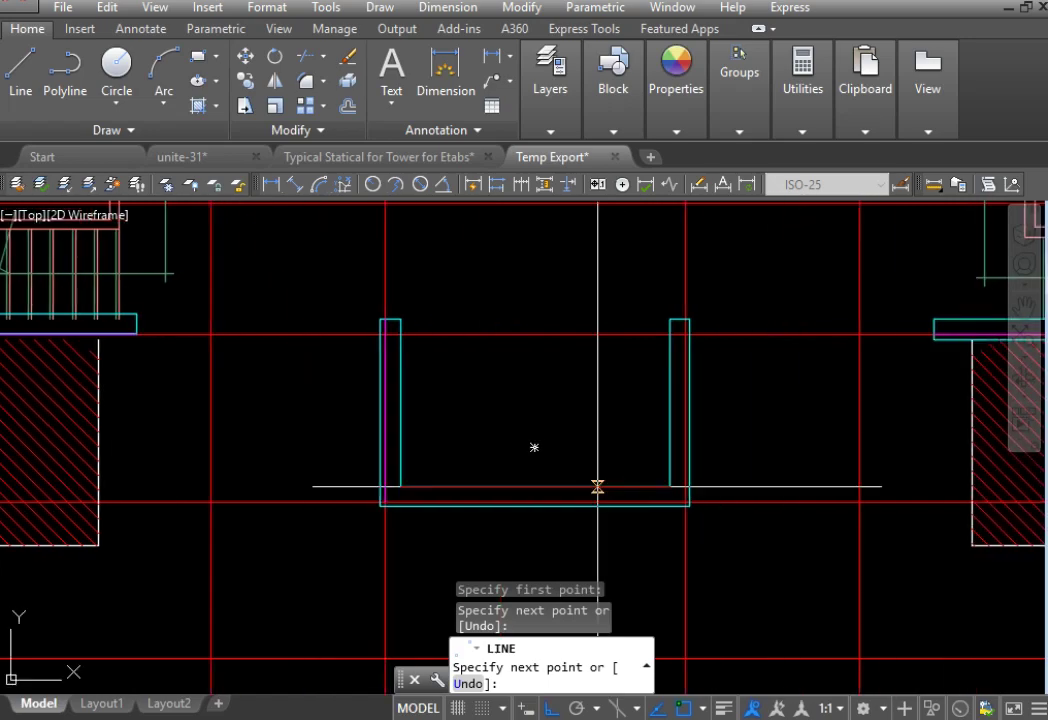
left_click(793, 518)
scroll(784, 491, "down", 3)
scroll(798, 421, "up", 3)
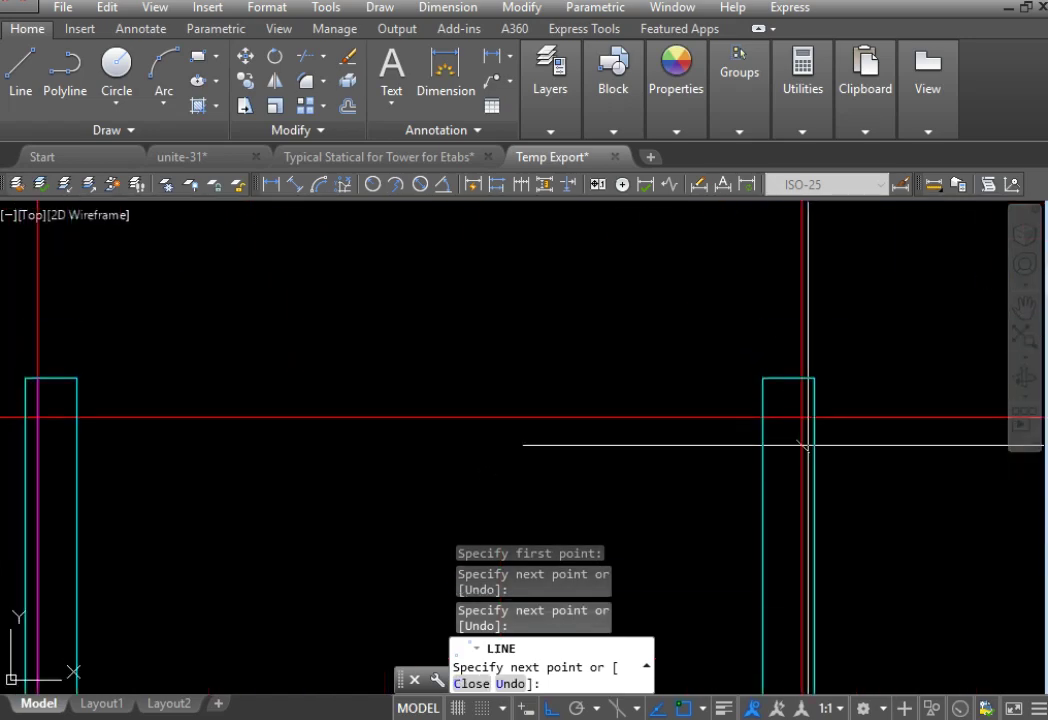
left_click(802, 378)
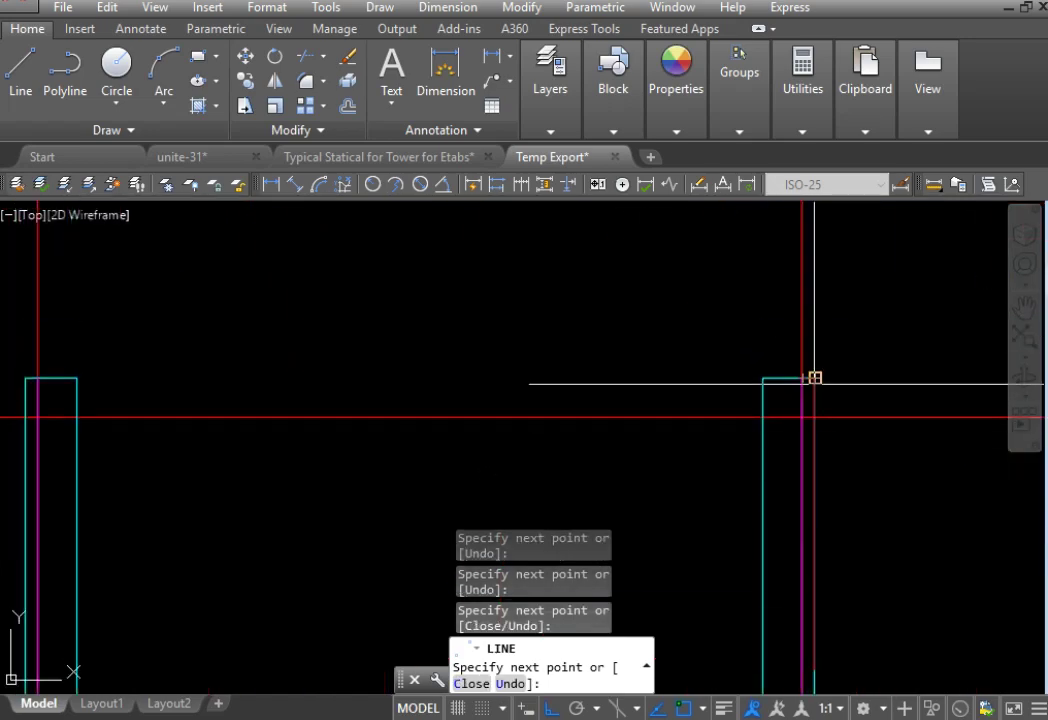
key("Return")
scroll(426, 460, "down", 5)
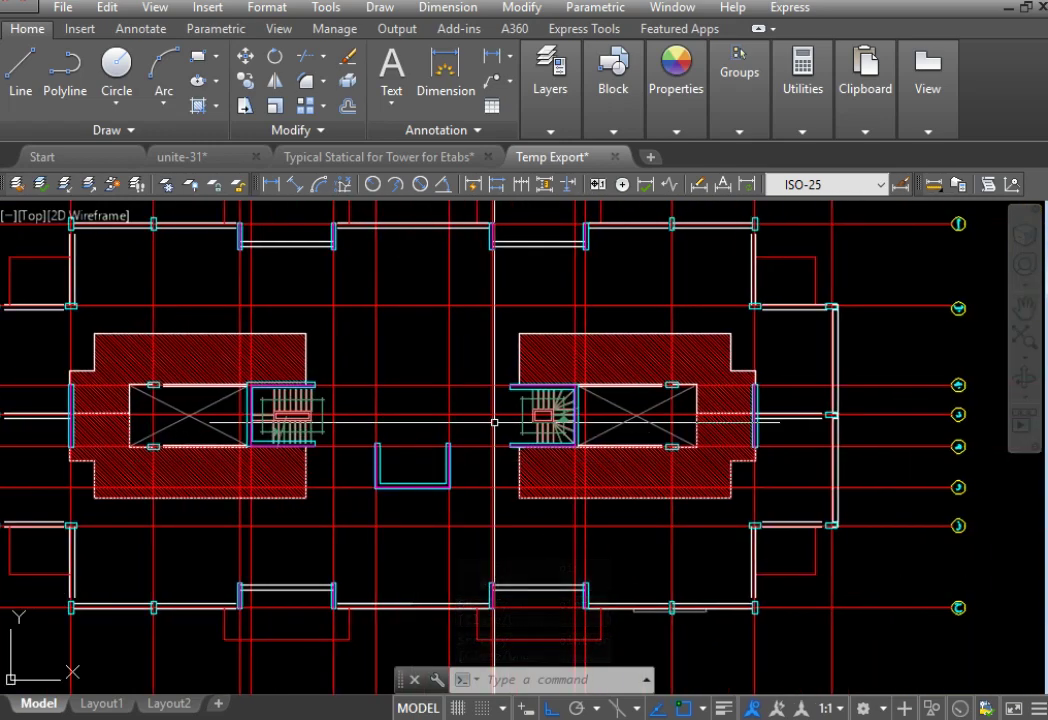
Step: Try to move the column at the plan's upper-right corner to the current layer
left_click(41, 186)
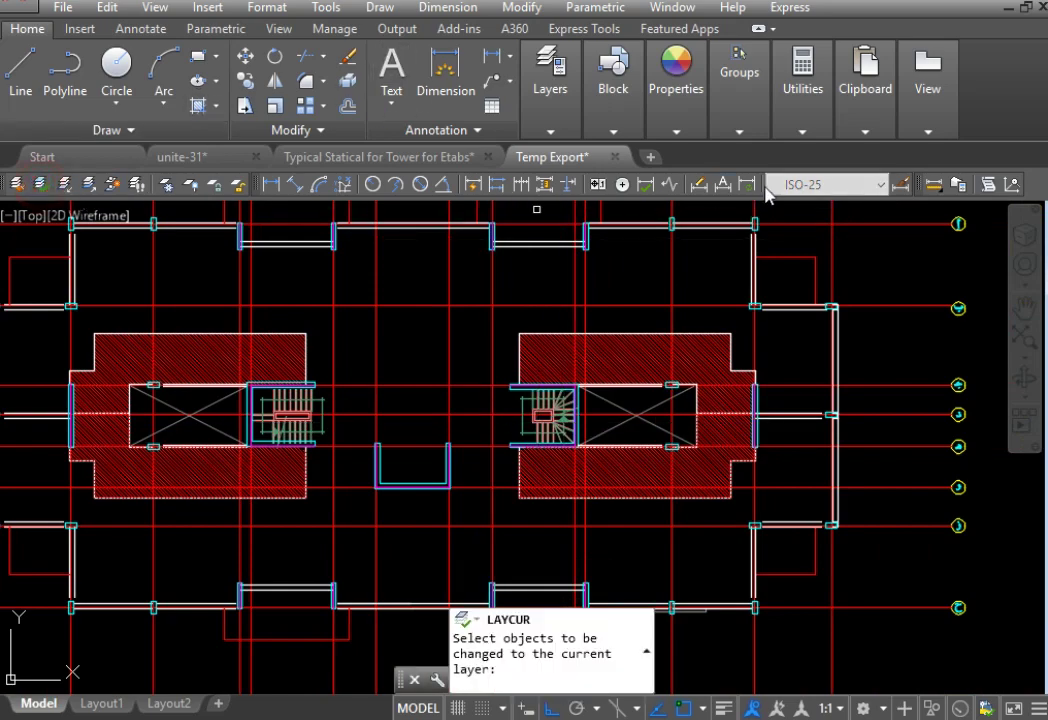
scroll(755, 208, "up", 5)
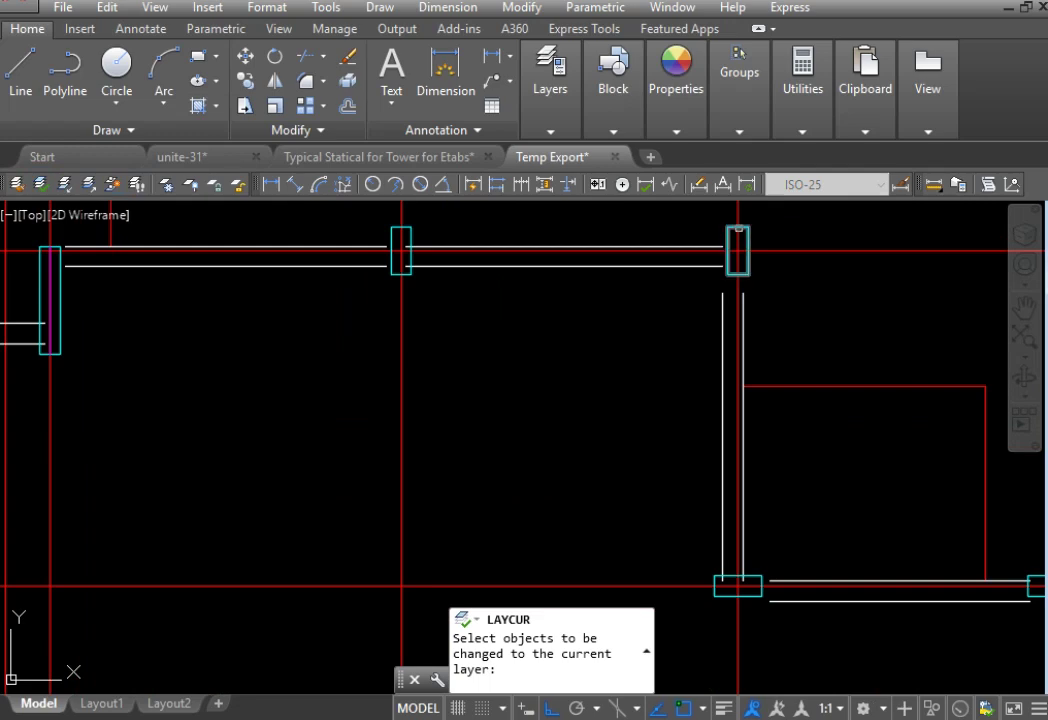
left_click(739, 229)
key("Return")
scroll(755, 255, "down", 6)
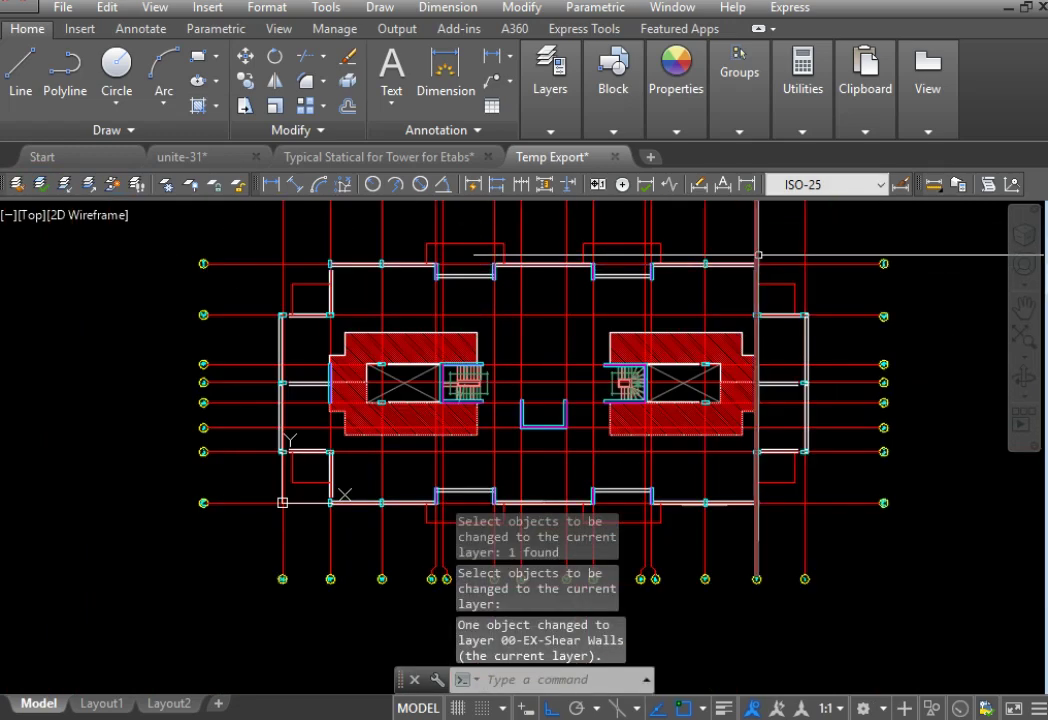
scroll(757, 256, "up", 2)
key("ctrl+z")
key("ctrl+z")
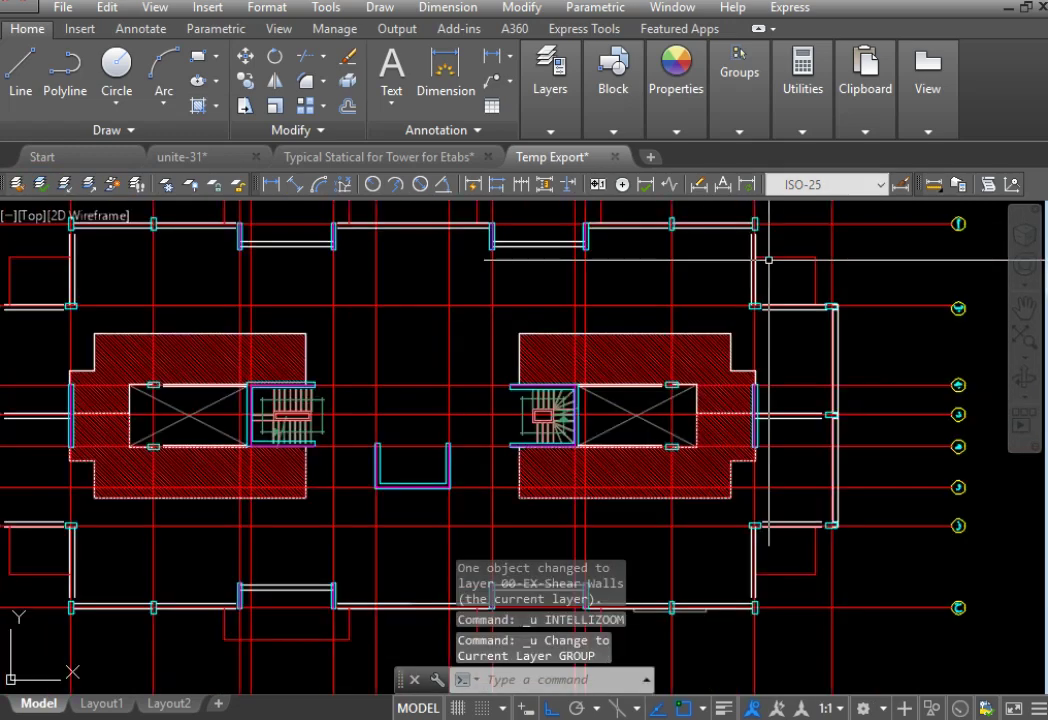
Step: Isolate the layer of the structural columns, using the column at the plan's upper-right corner
left_click(63, 183)
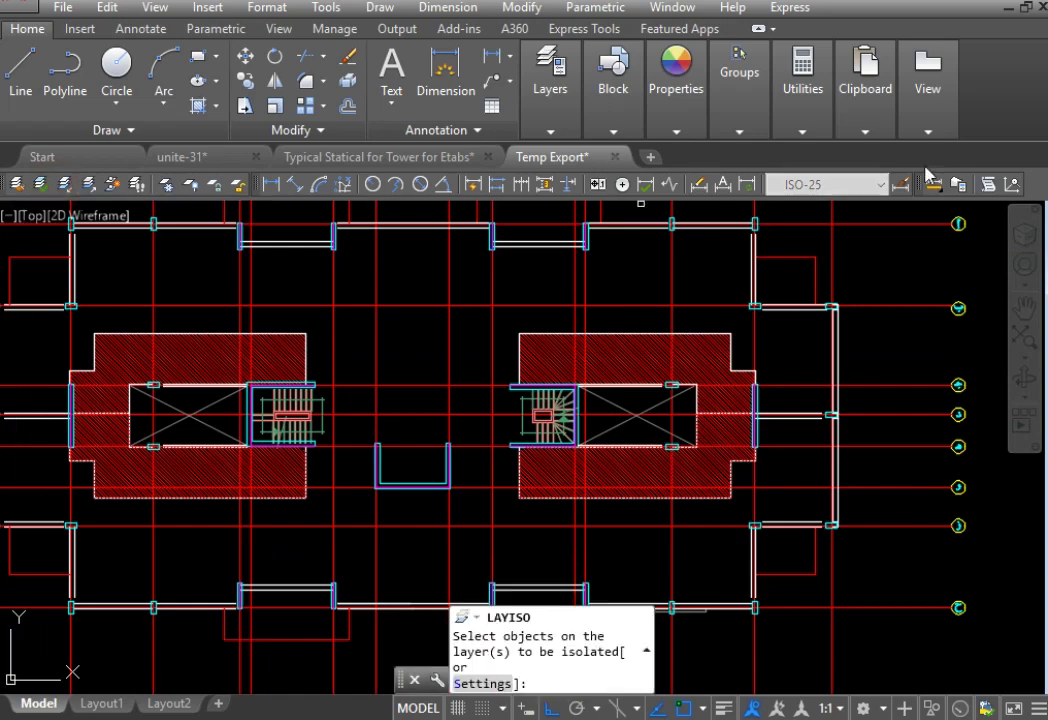
scroll(755, 207, "up", 4)
left_click(655, 245)
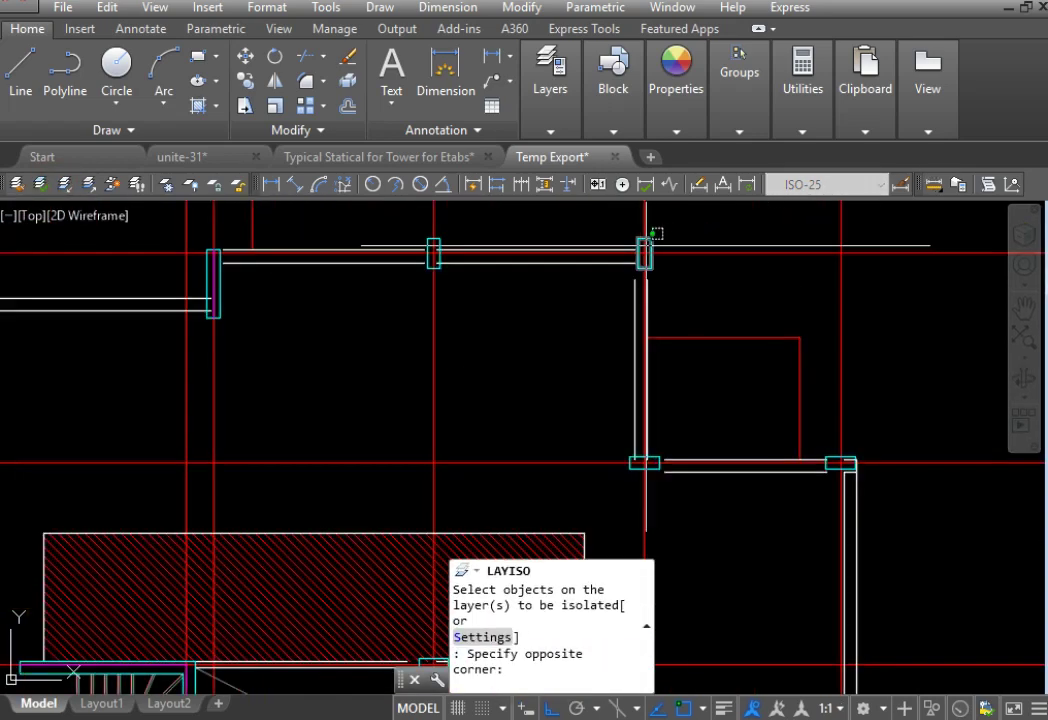
key("Return")
scroll(882, 283, "down", 5)
scroll(886, 291, "up", 2)
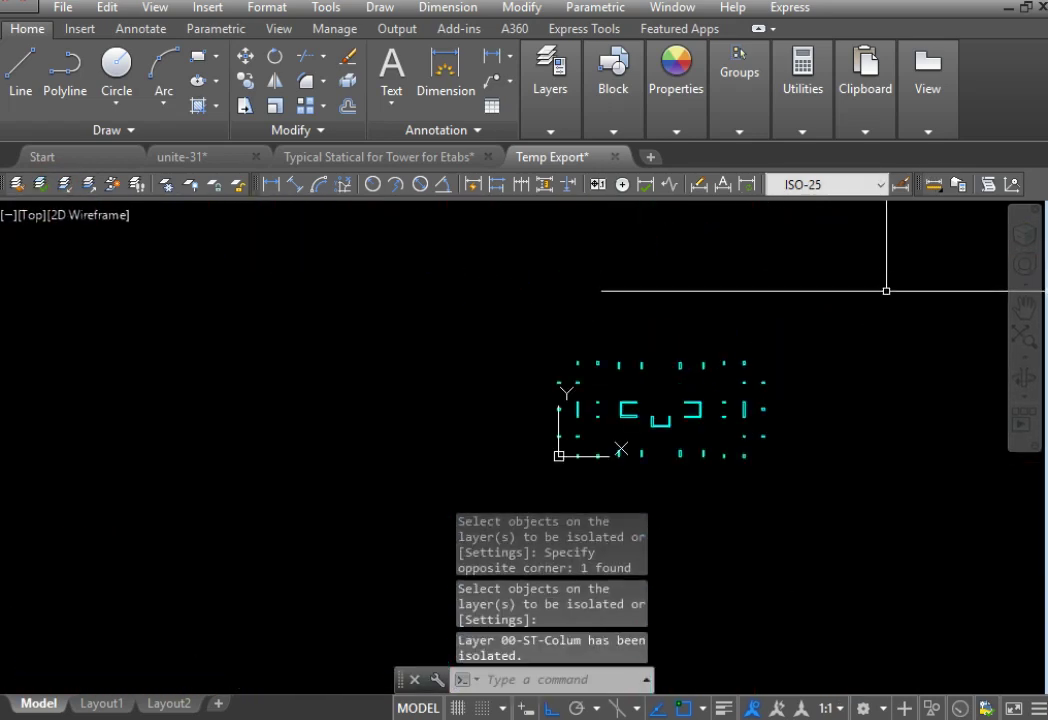
Step: Turn on the 00-EX-Colums layer and assign the small columns at both ends of the plan to it, excluding the shear walls and cores
left_click(838, 333)
scroll(700, 292, "down", 4)
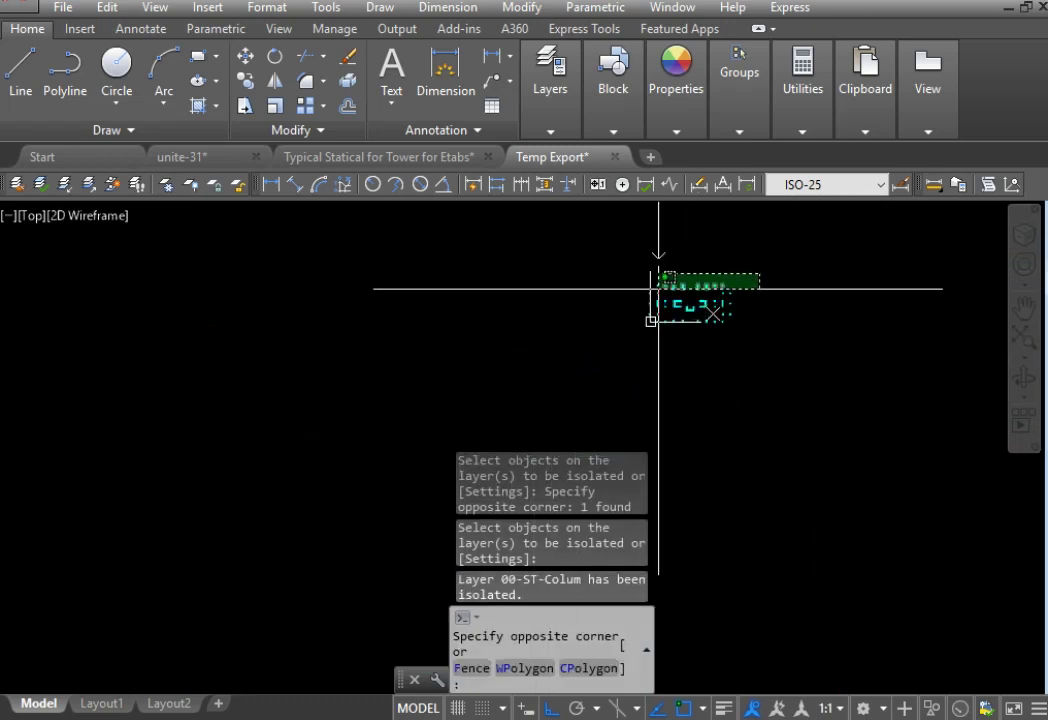
scroll(727, 272, "up", 4)
left_click(686, 318)
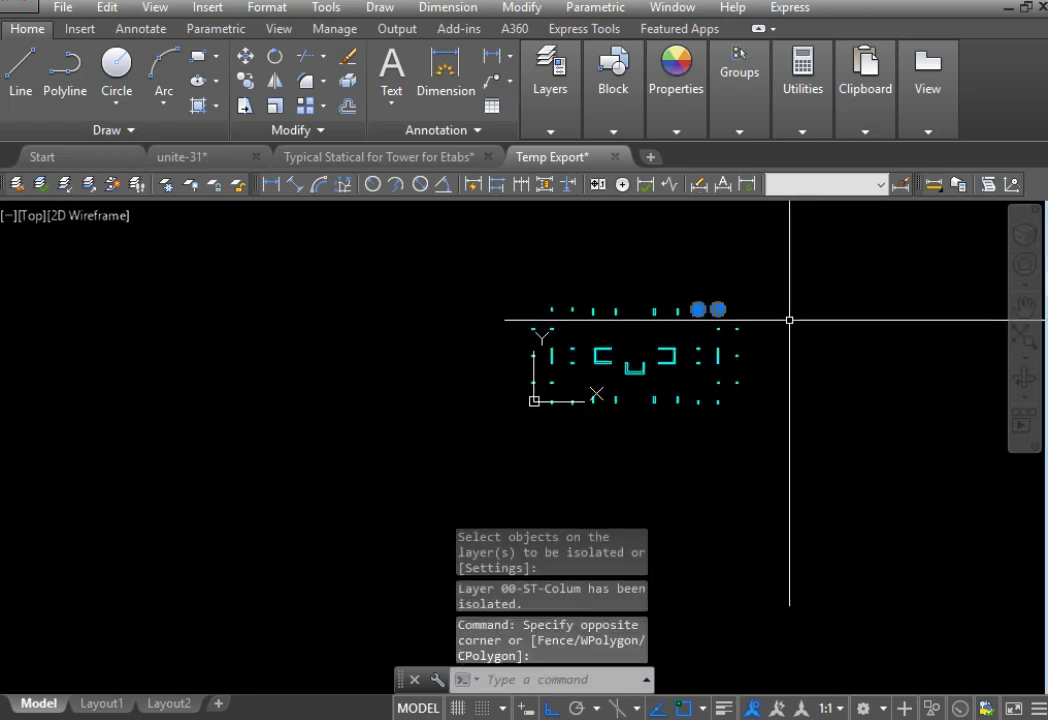
left_click(788, 319)
left_click(711, 335)
left_click(765, 345)
left_click(740, 421)
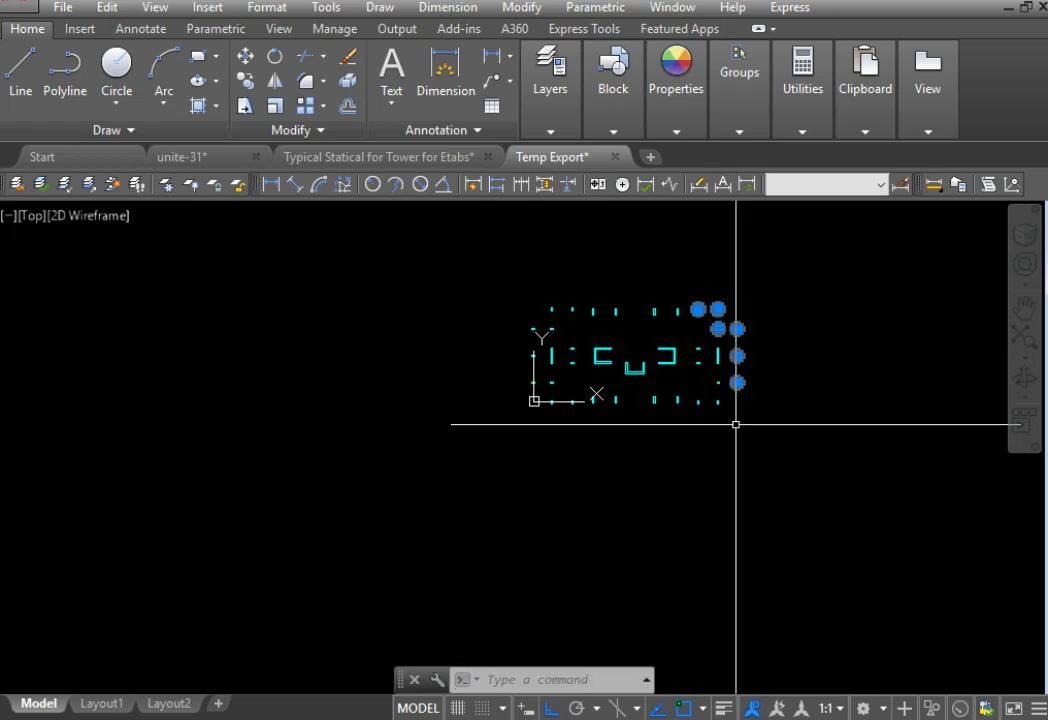
left_click(778, 376)
left_click(701, 420)
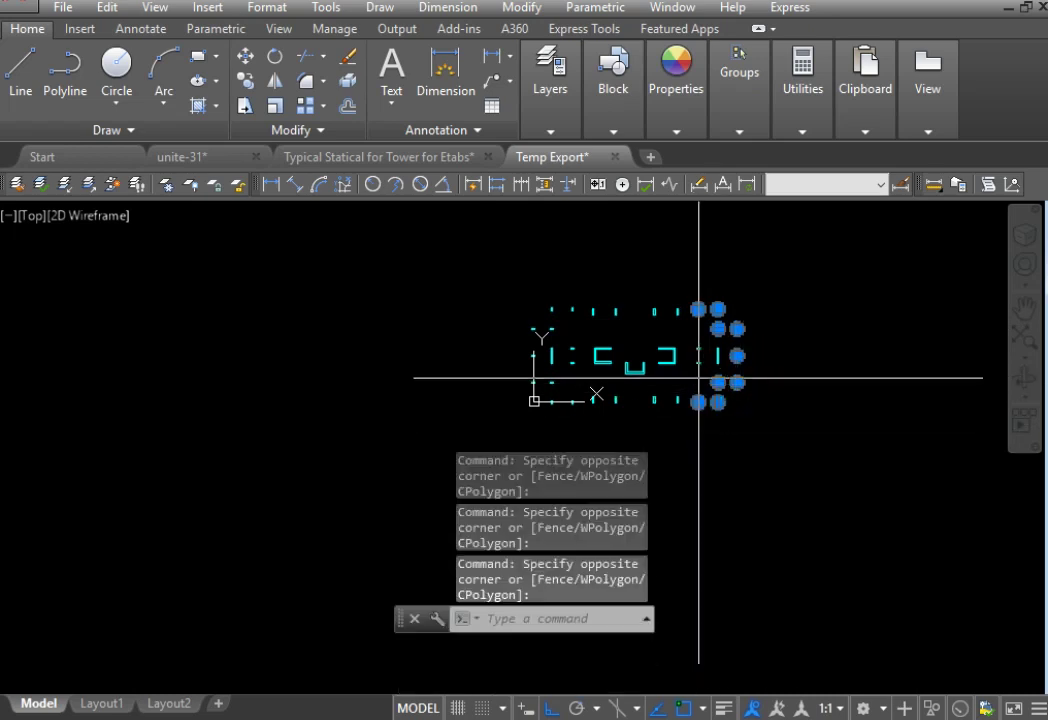
left_click(695, 379)
left_click(698, 322)
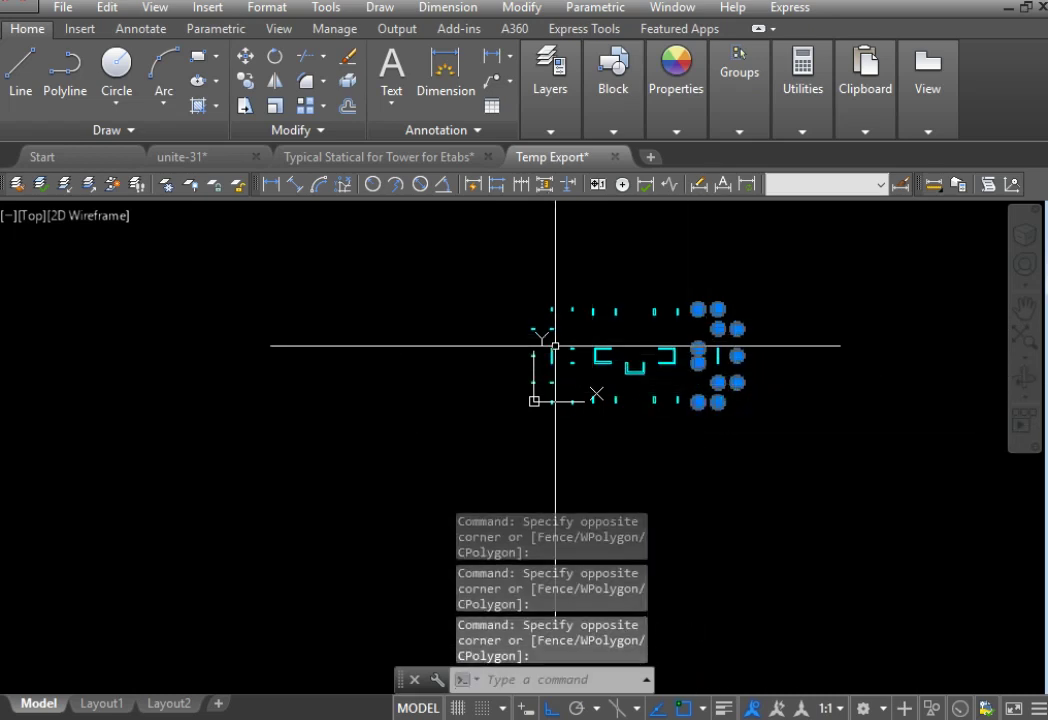
left_click(577, 295)
left_click(500, 350)
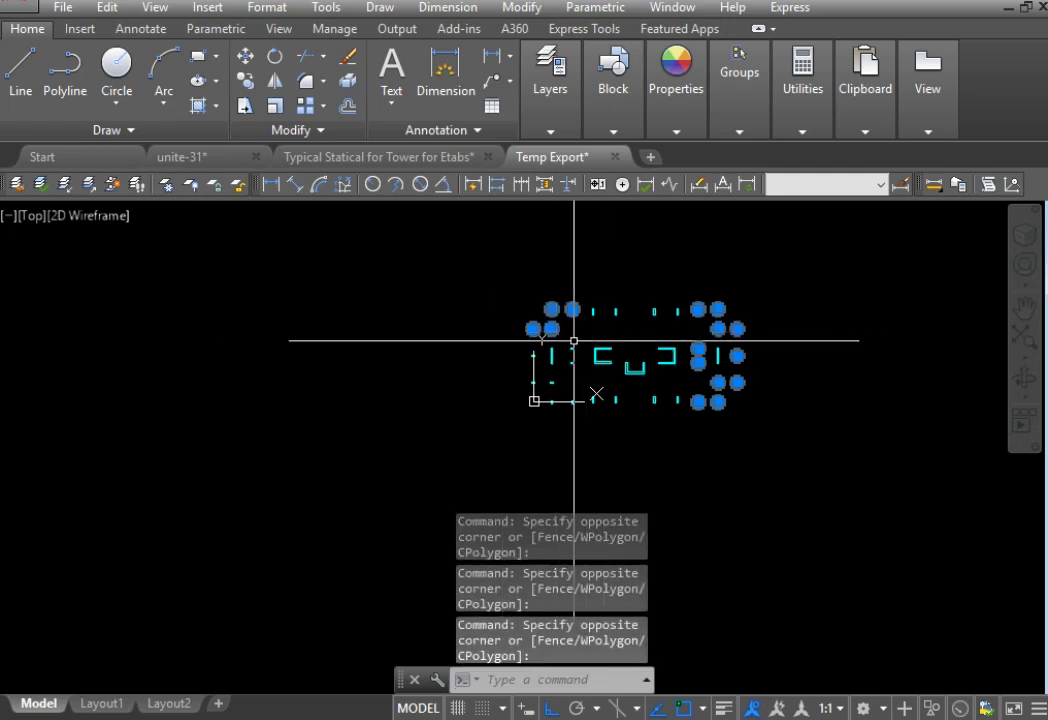
left_click(581, 342)
left_click(566, 372)
left_click(539, 348)
left_click(505, 360)
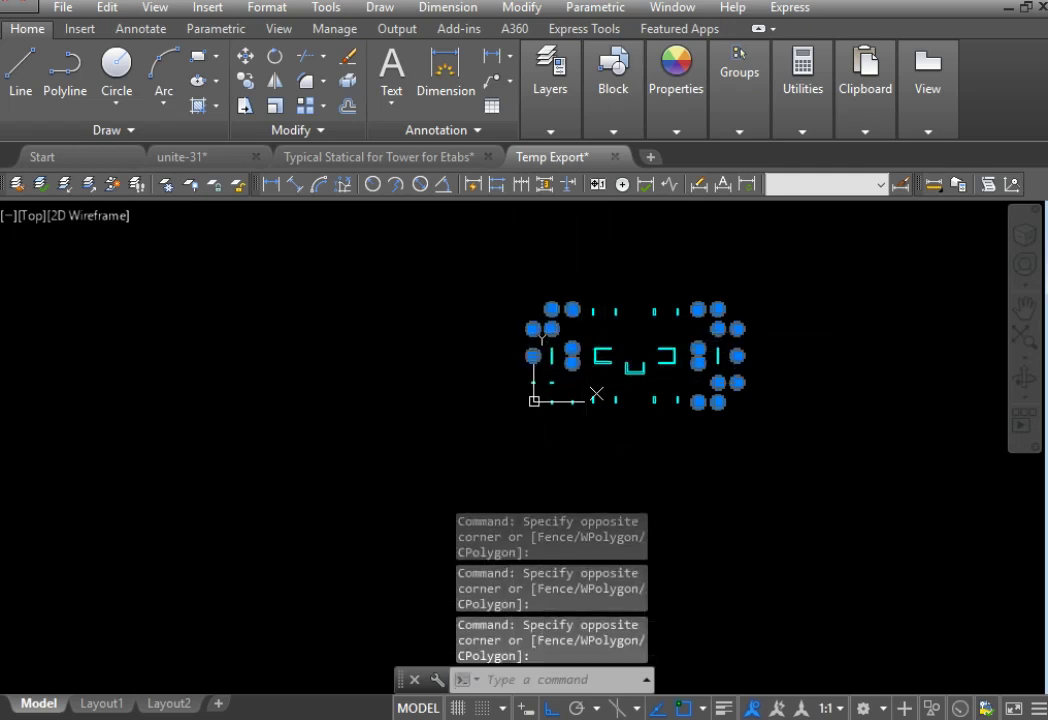
left_click(563, 372)
left_click(508, 392)
left_click(578, 396)
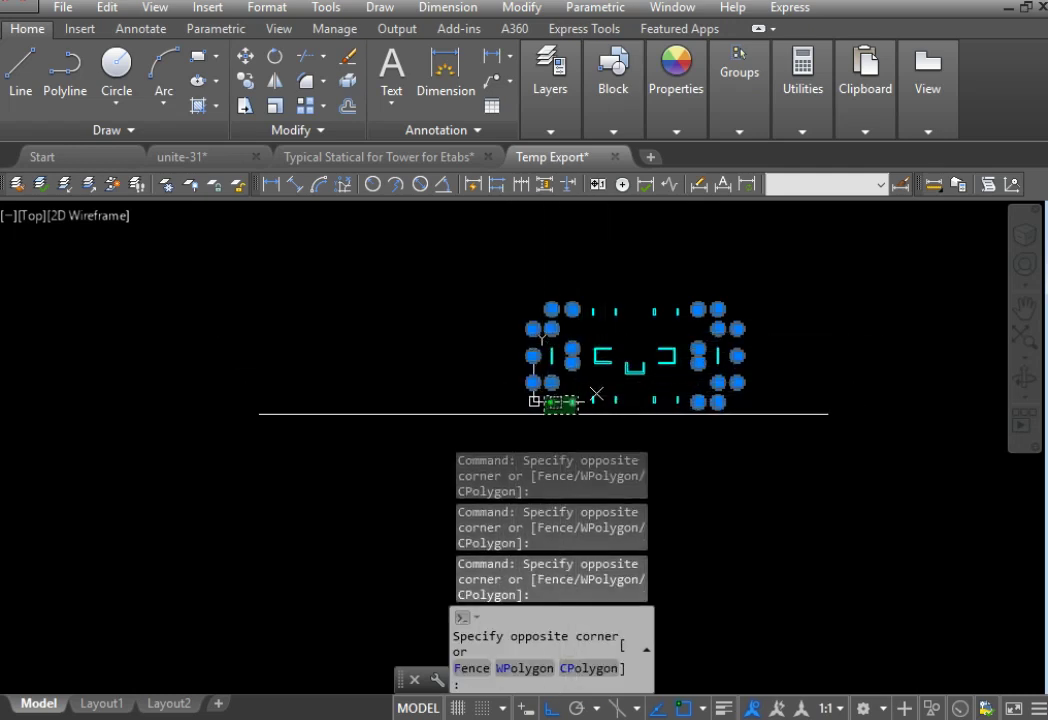
left_click(535, 414)
left_click(676, 131)
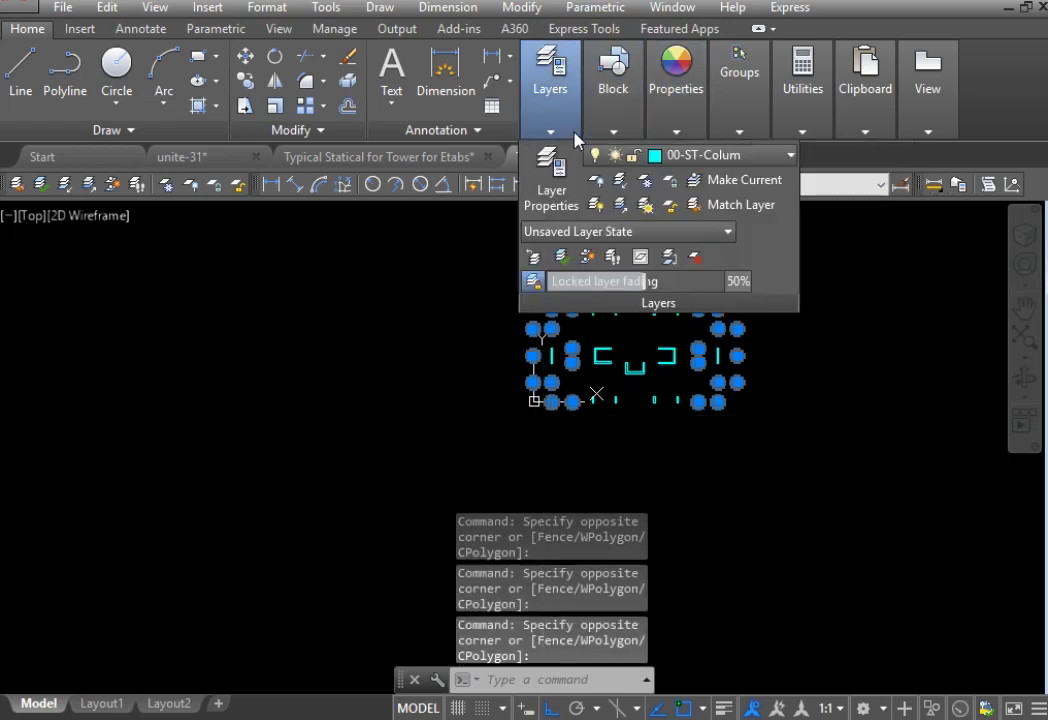
mouse_move(613, 130)
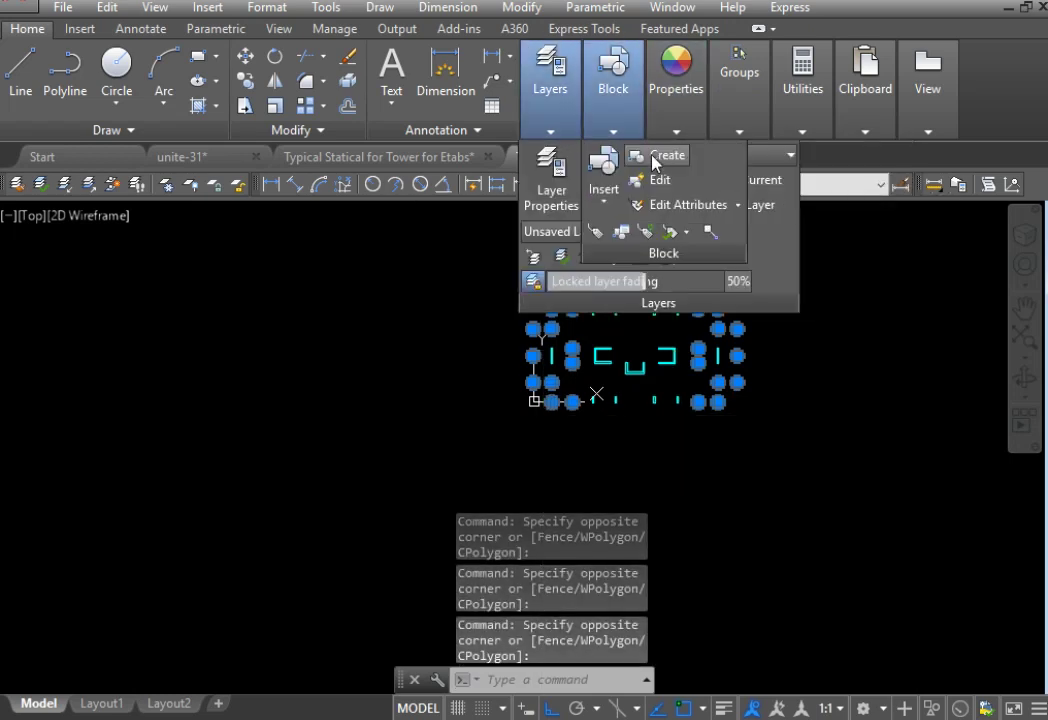
left_click(766, 157)
left_click(770, 160)
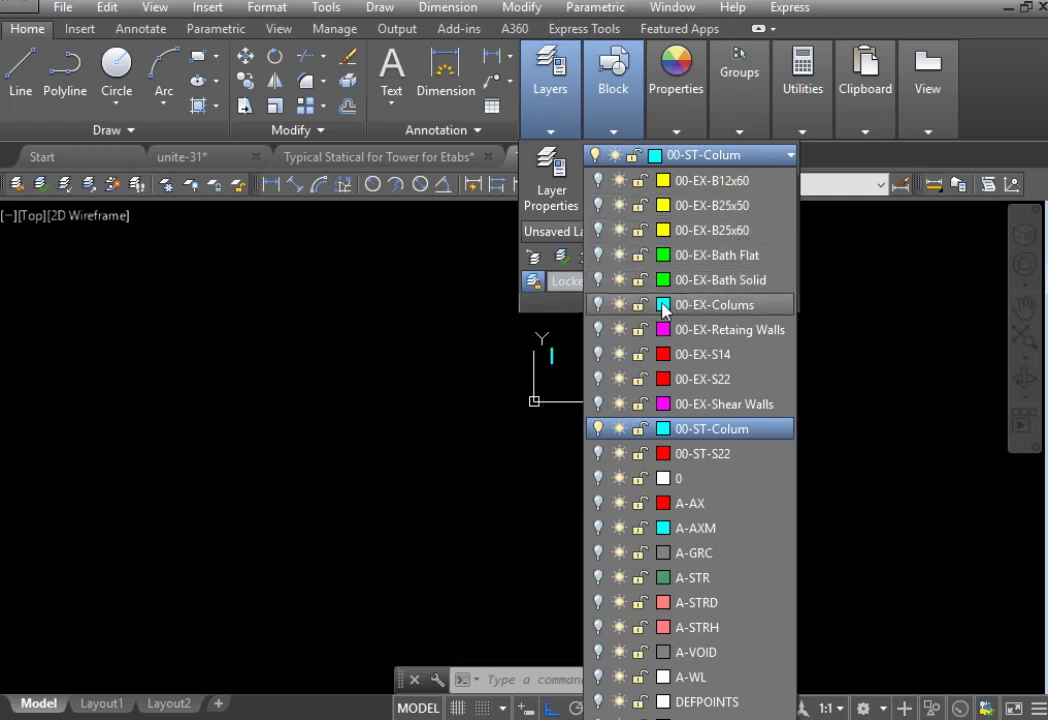
left_click(599, 305)
left_click(728, 305)
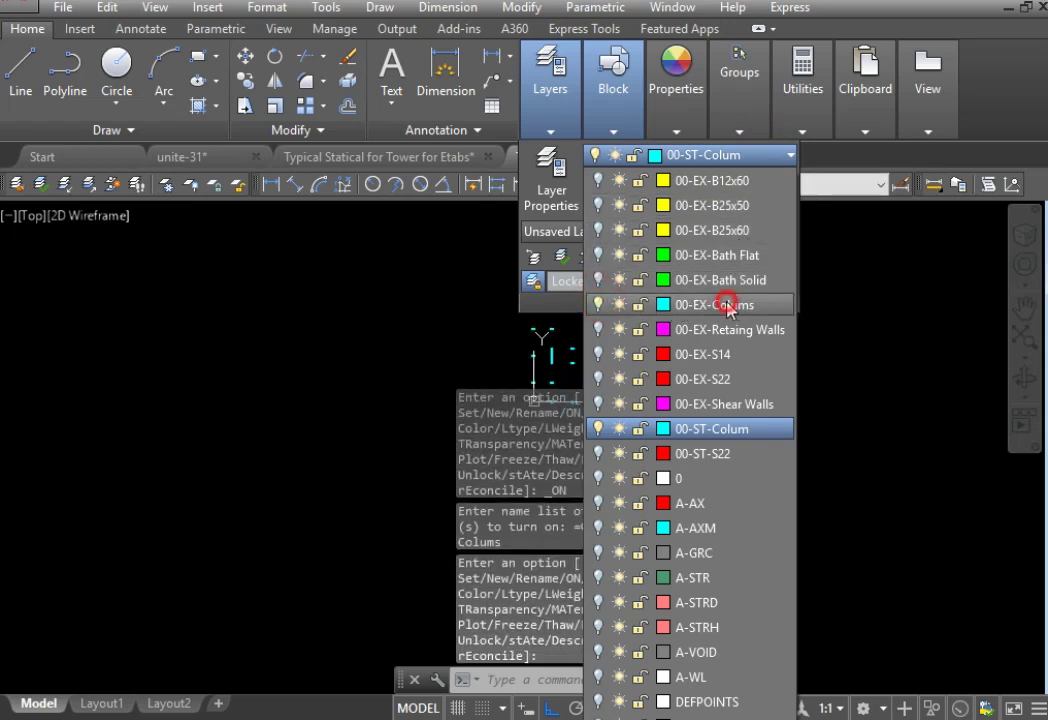
key("Escape")
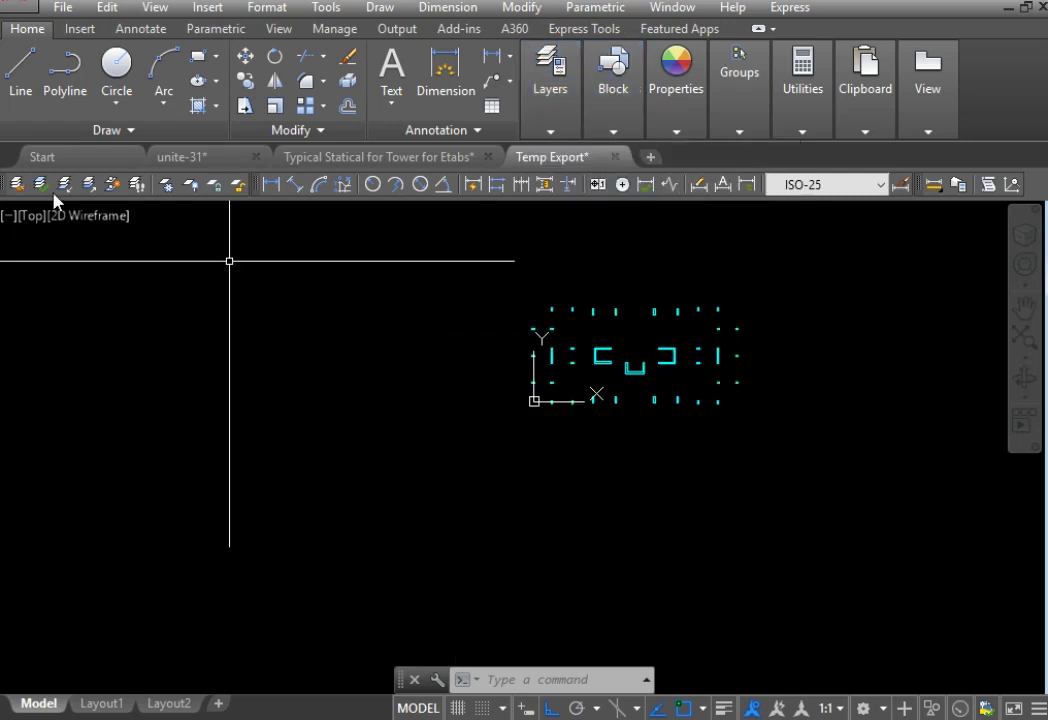
Step: Unisolate the layers so that the full floor plan is shown again
left_click(89, 185)
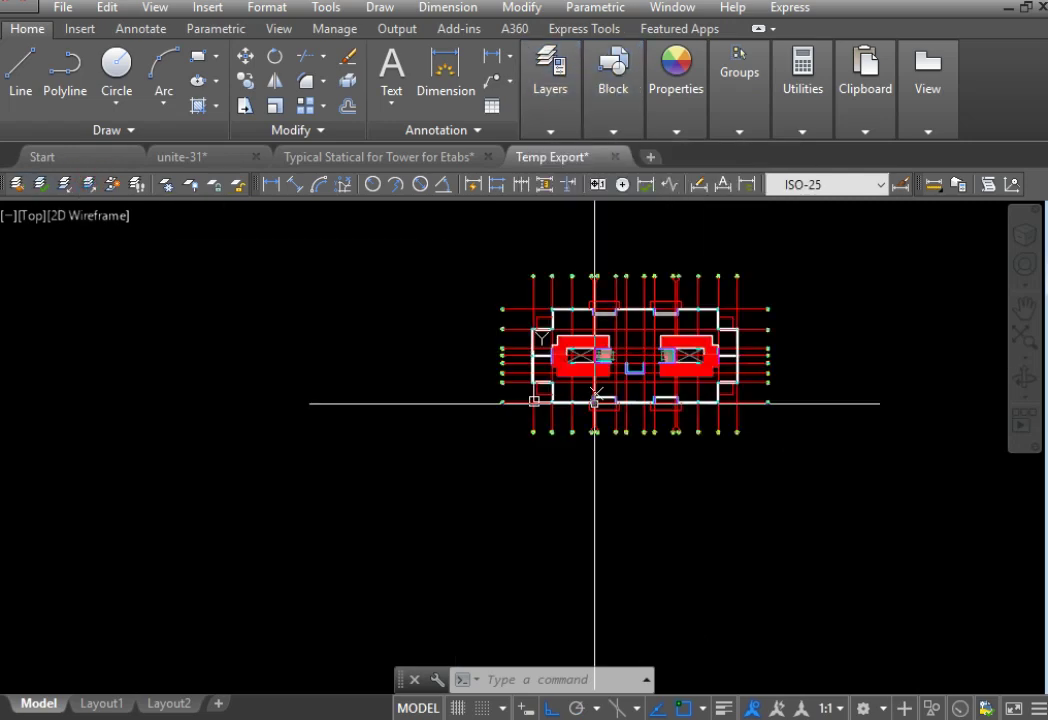
scroll(656, 391, "up", 8)
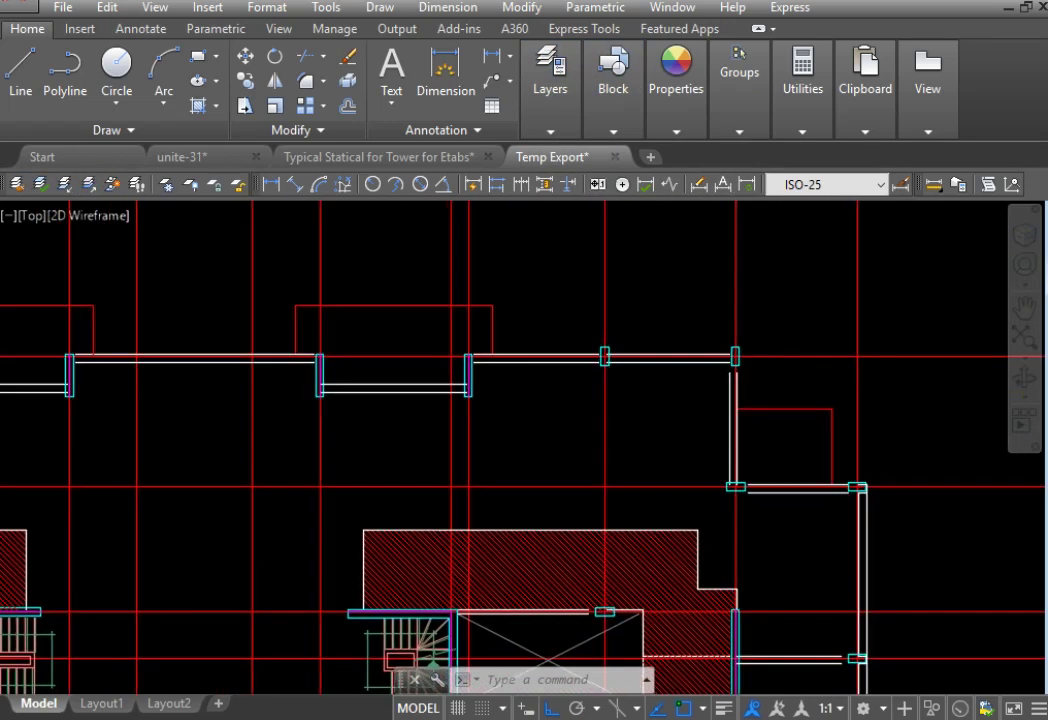
scroll(684, 373, "up", 2)
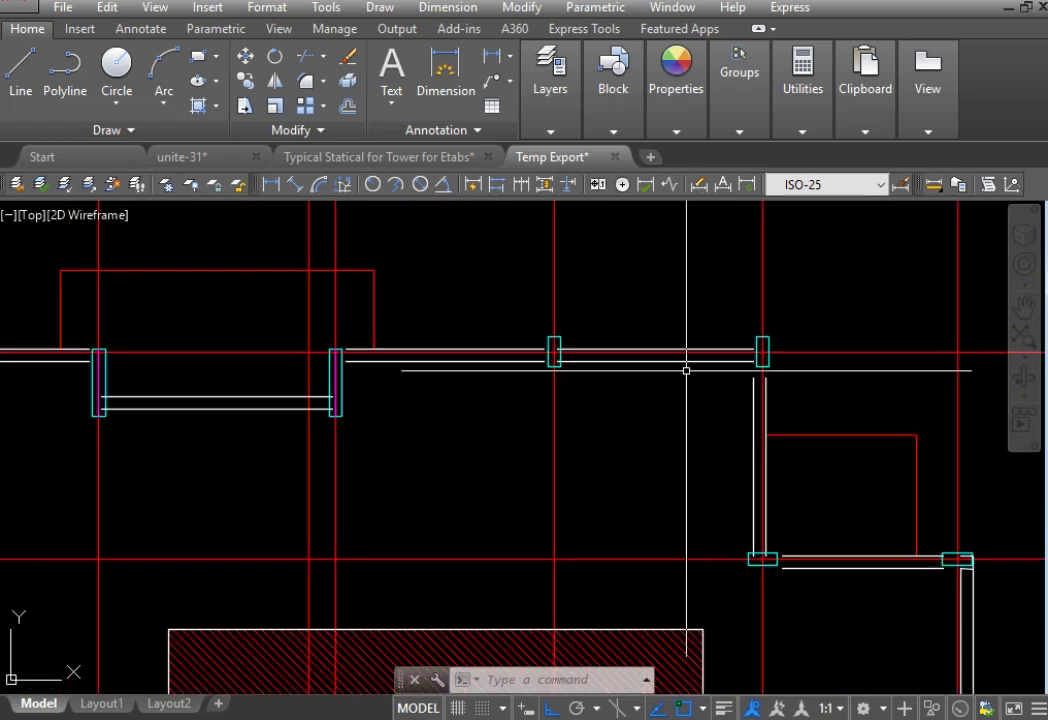
Step: Check the list of 00-EX export layers and switch to the Typical Statical for Tower for Etabs drawing
mouse_move(613, 100)
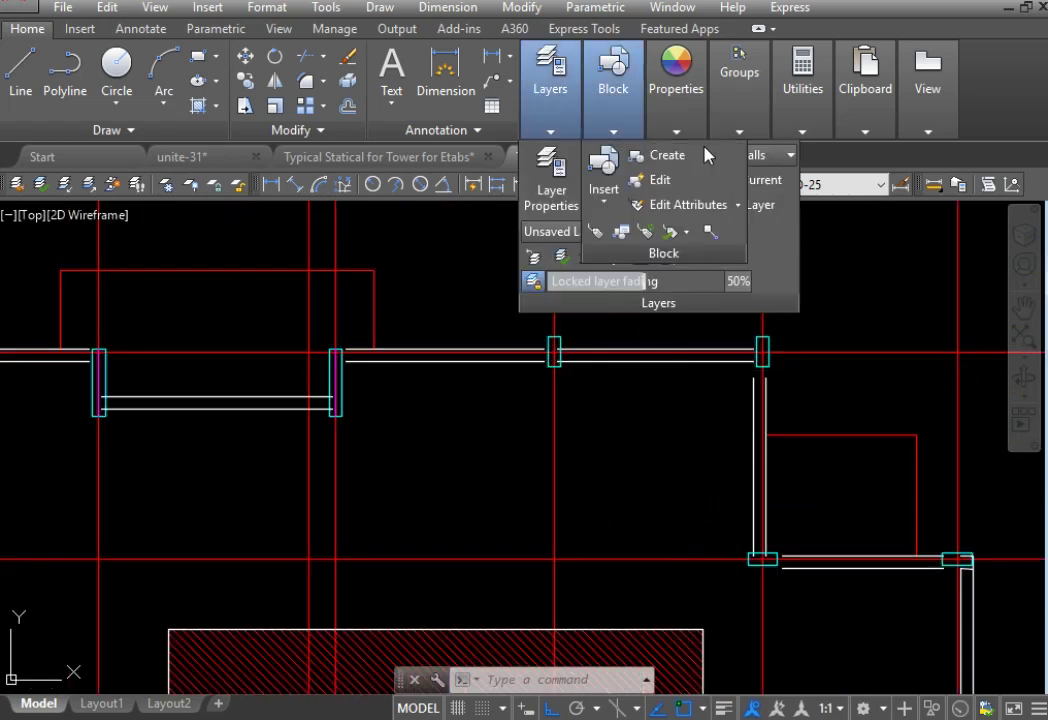
left_click(770, 157)
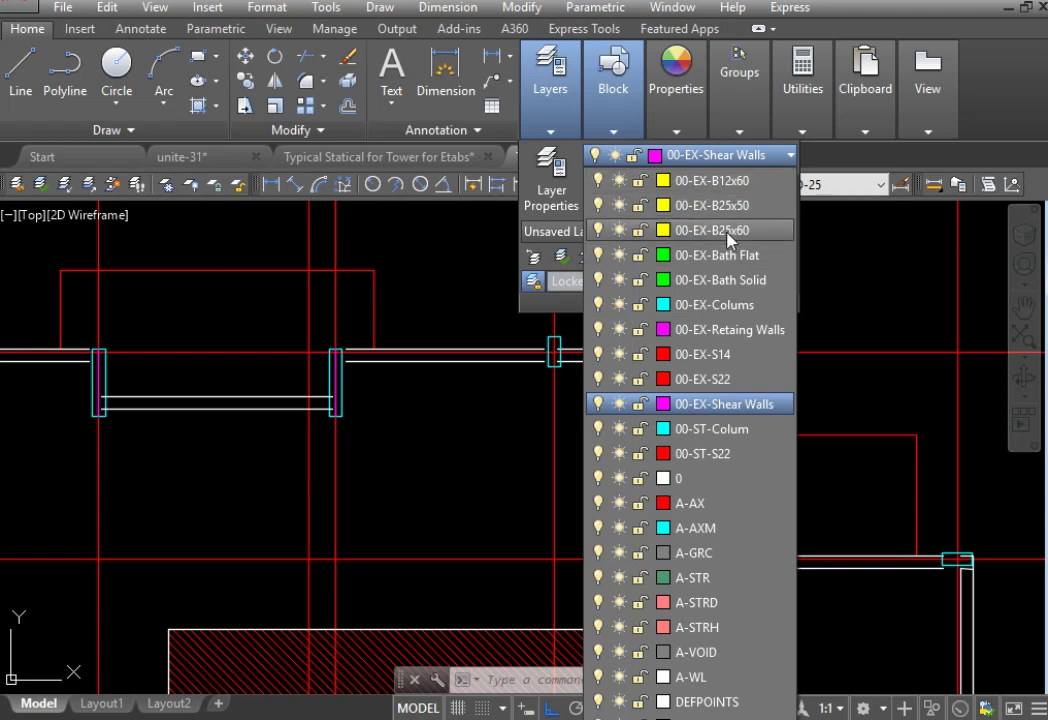
left_click(746, 151)
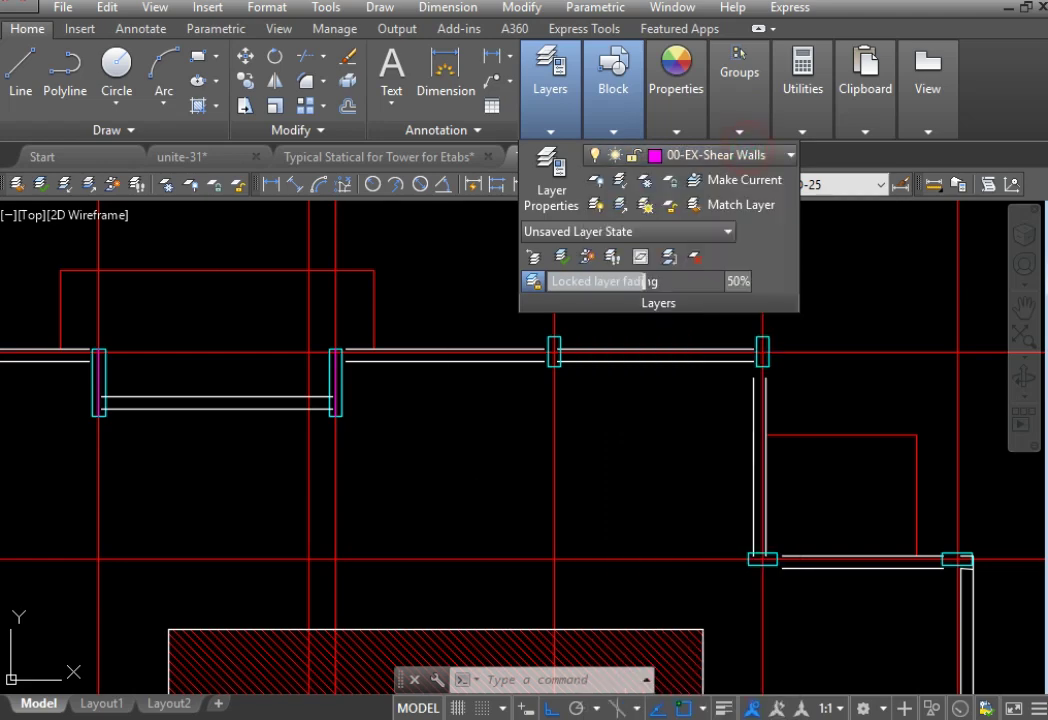
left_click(339, 160)
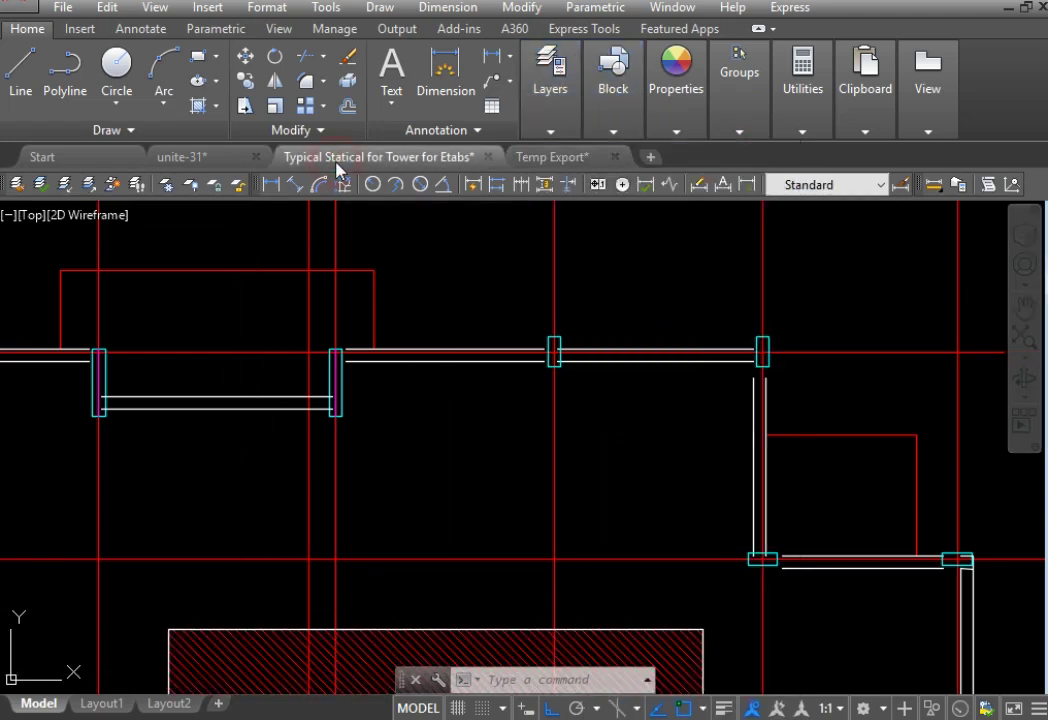
Step: Examine the grid lines and walls in the Typical Statical for Tower for Etabs and unite-31 drawings, and return to the Temp Export drawing
scroll(532, 294, "down", 3)
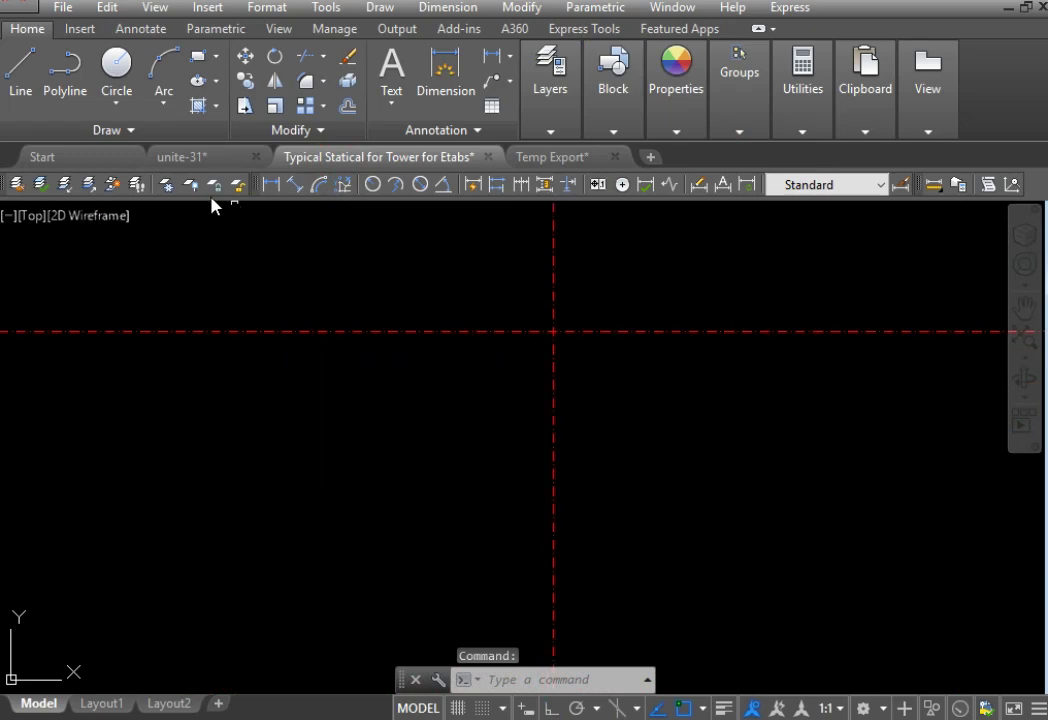
scroll(564, 388, "down", 6)
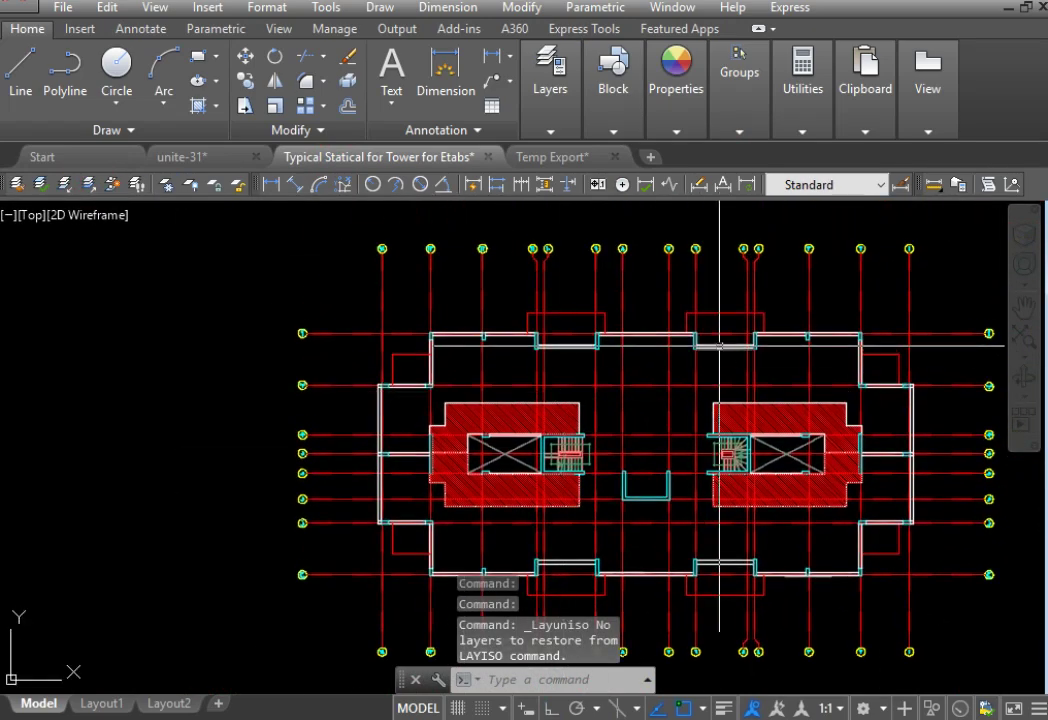
mouse_move(719, 346)
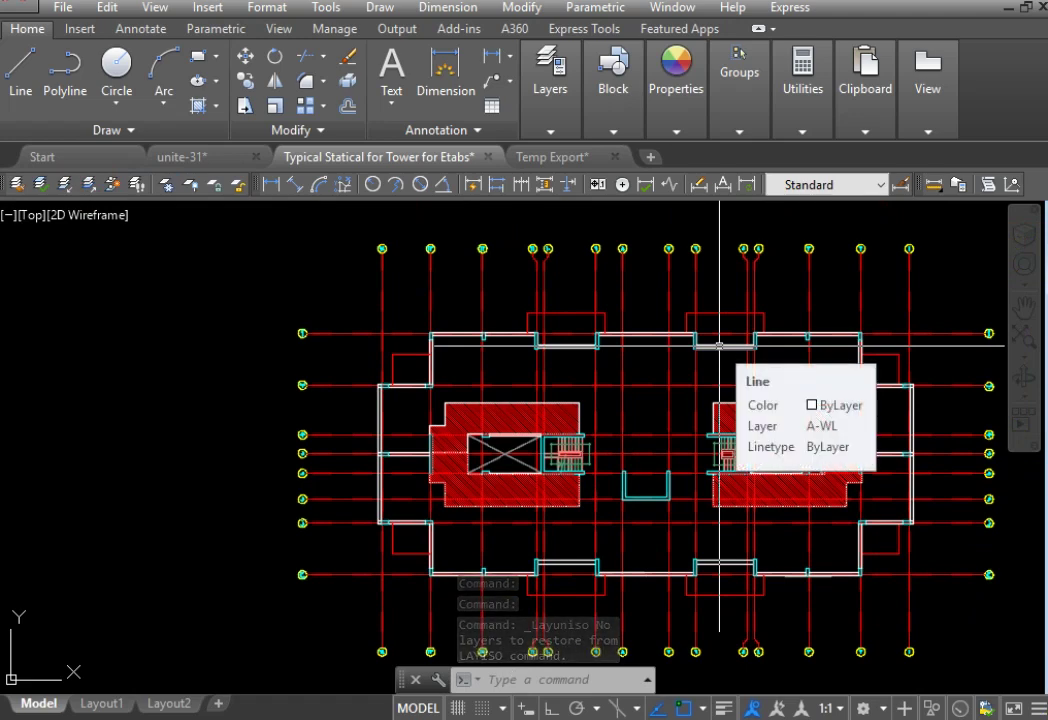
scroll(741, 253, "up", 2)
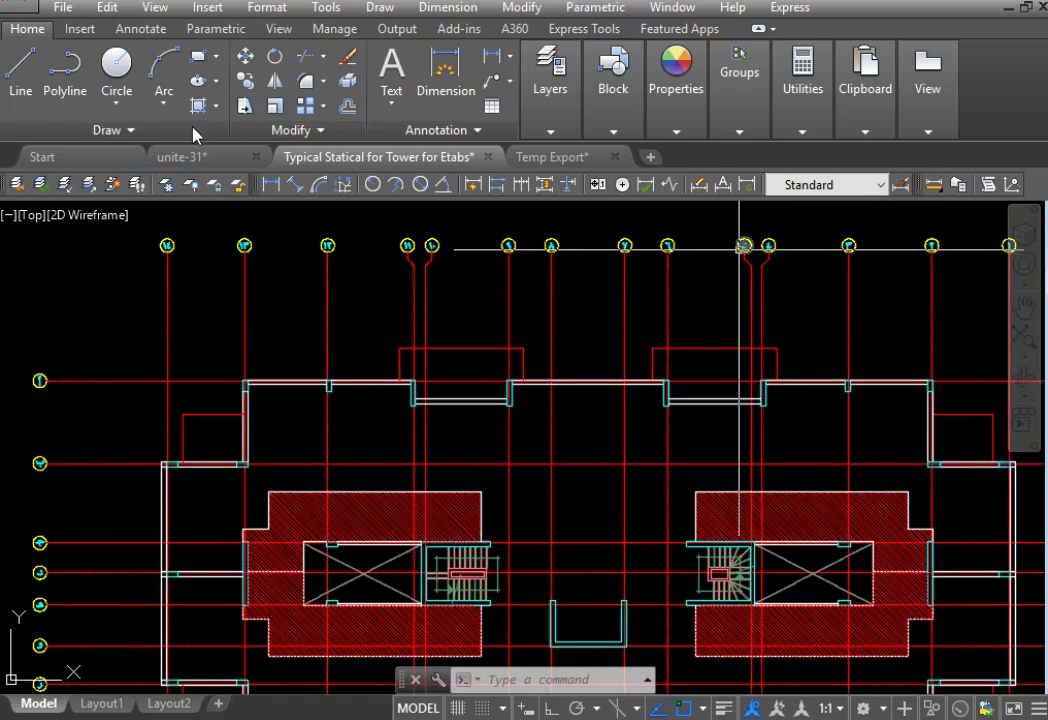
scroll(424, 320, "down", 2)
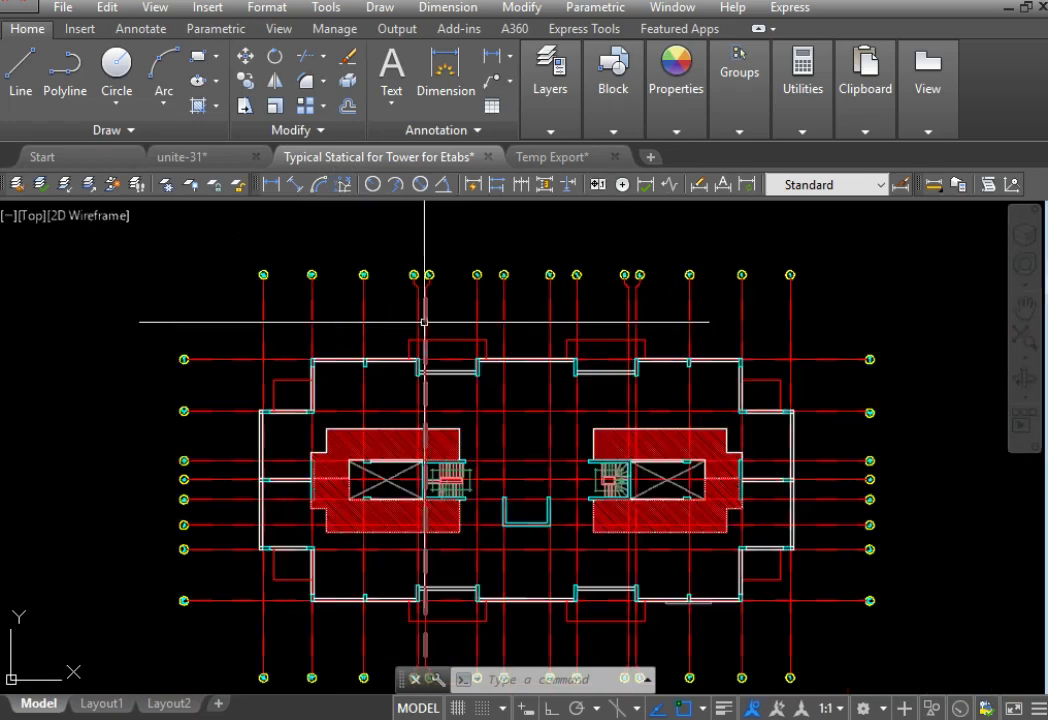
left_click(170, 167)
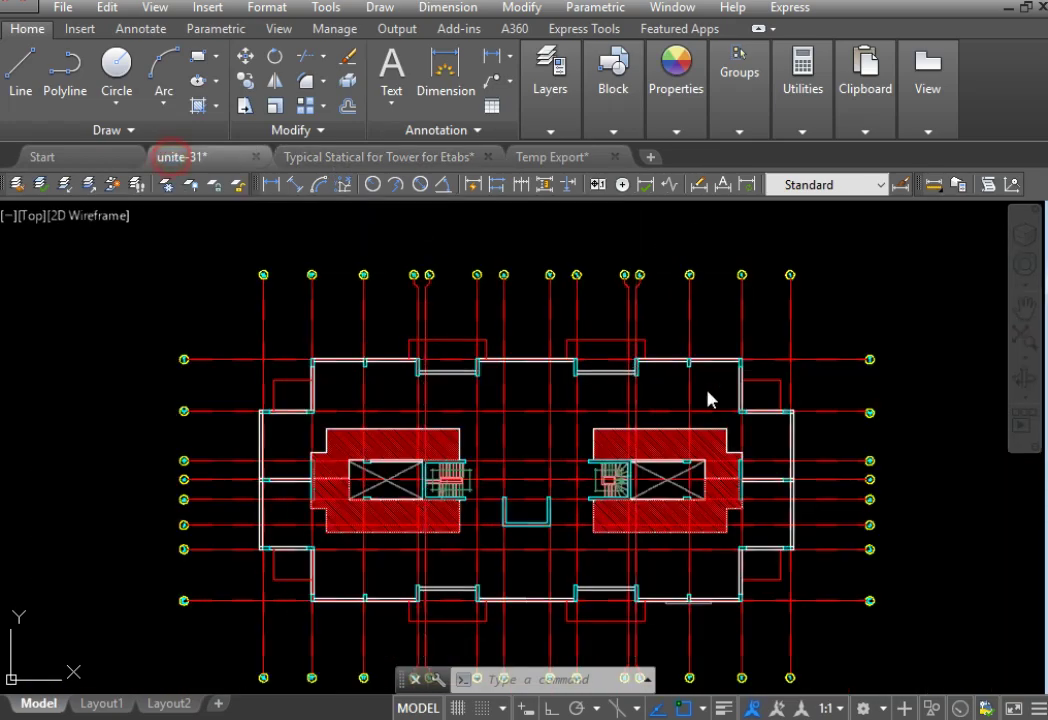
scroll(685, 388, "down", 6)
scroll(685, 388, "up", 6)
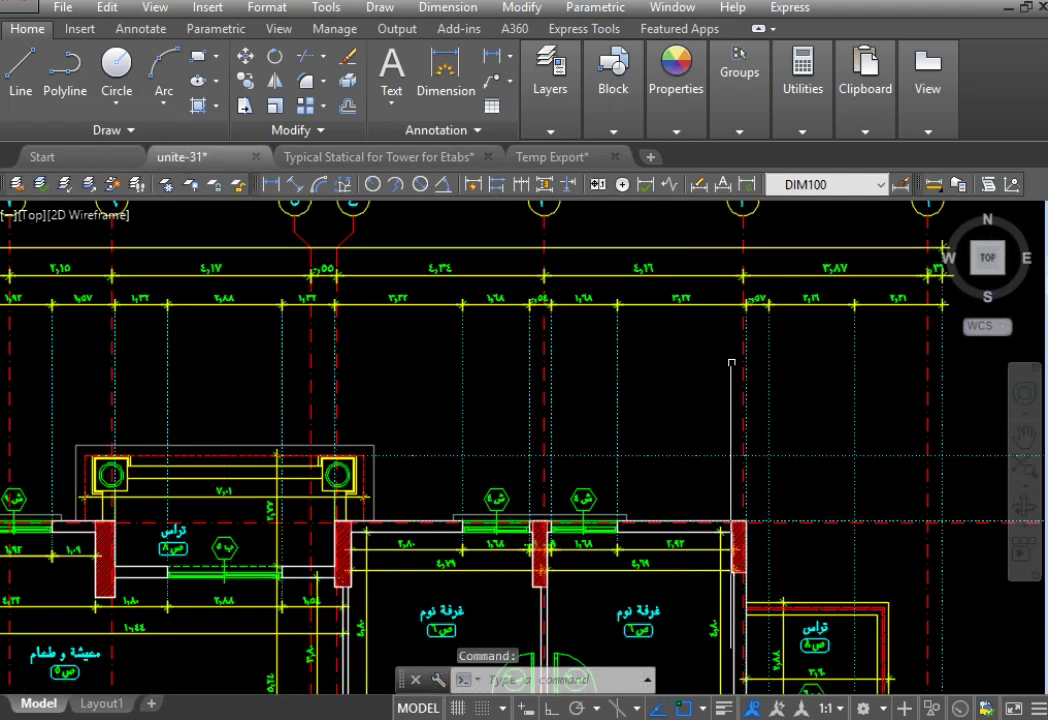
left_click(536, 159)
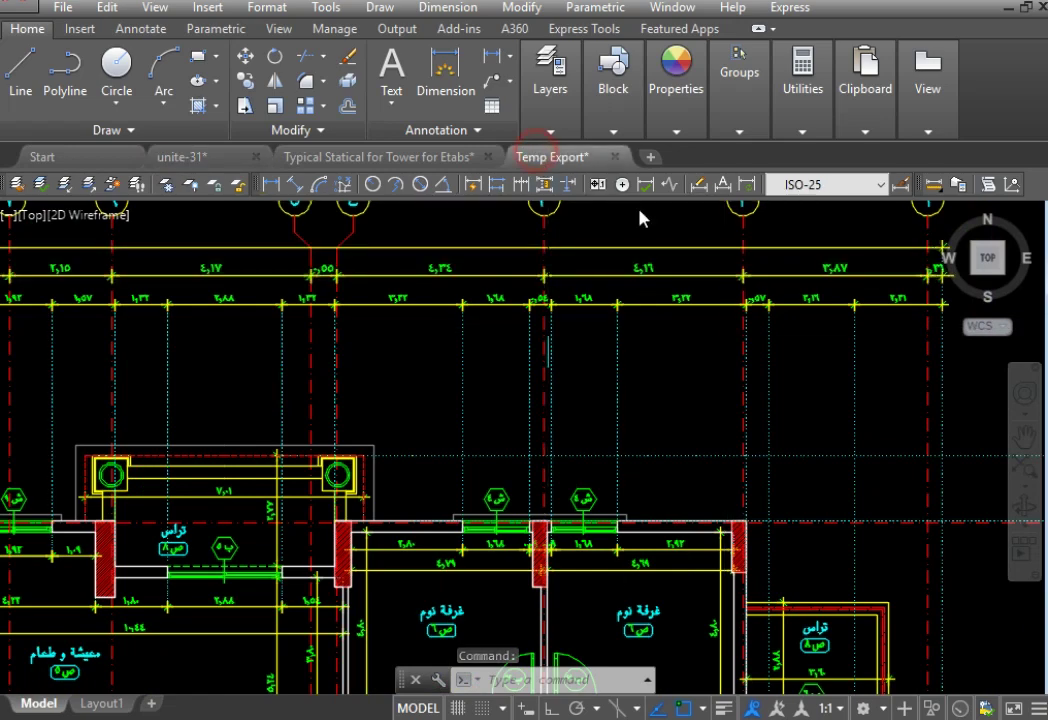
scroll(620, 263, "down", 6)
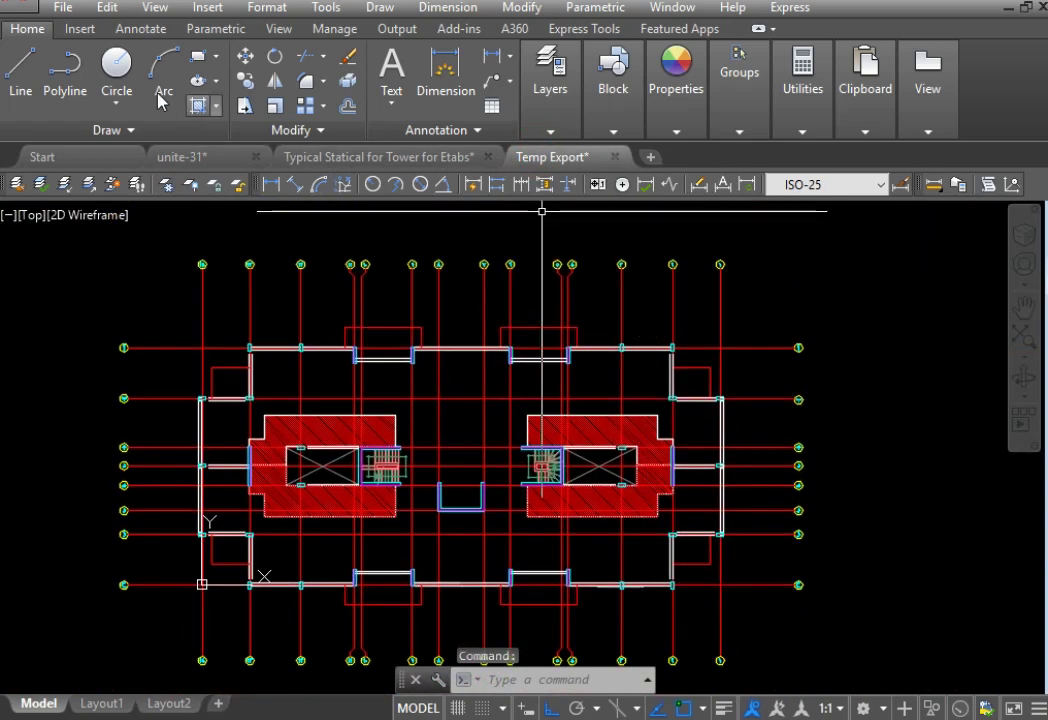
Step: Set the current dimension style to Standard
left_click(124, 30)
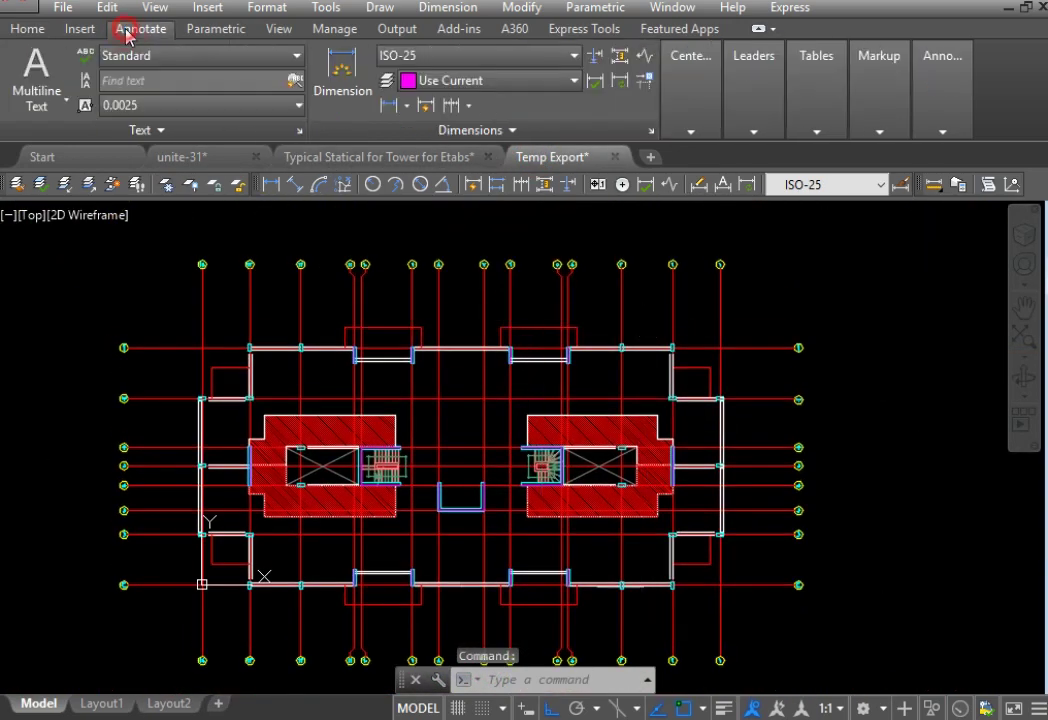
left_click(428, 58)
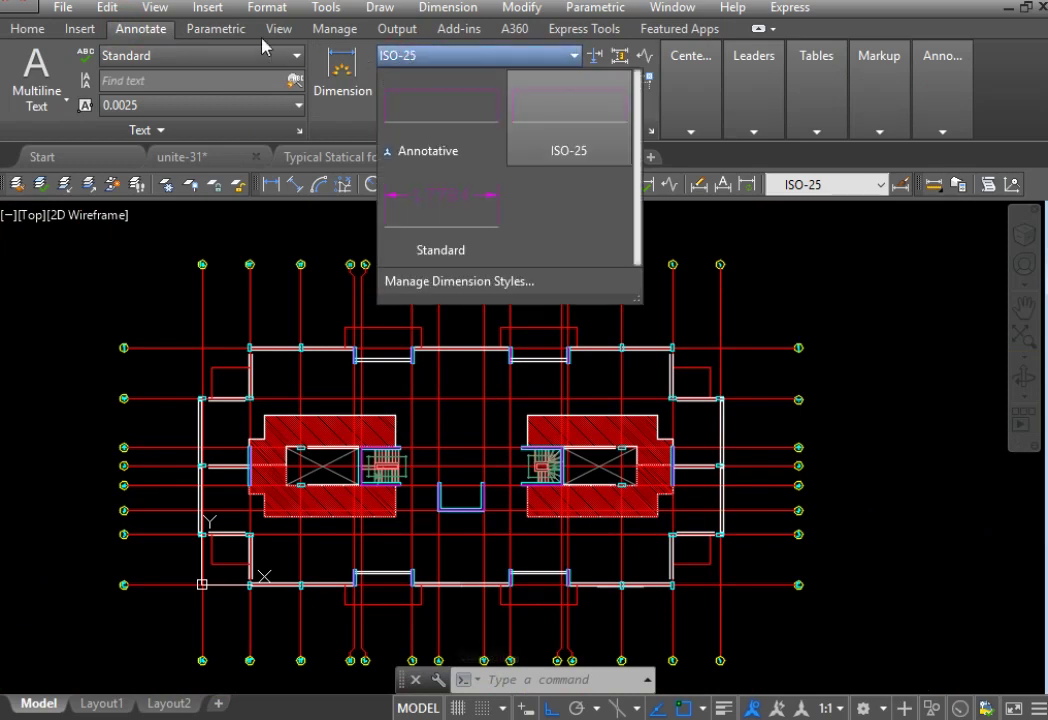
left_click(438, 10)
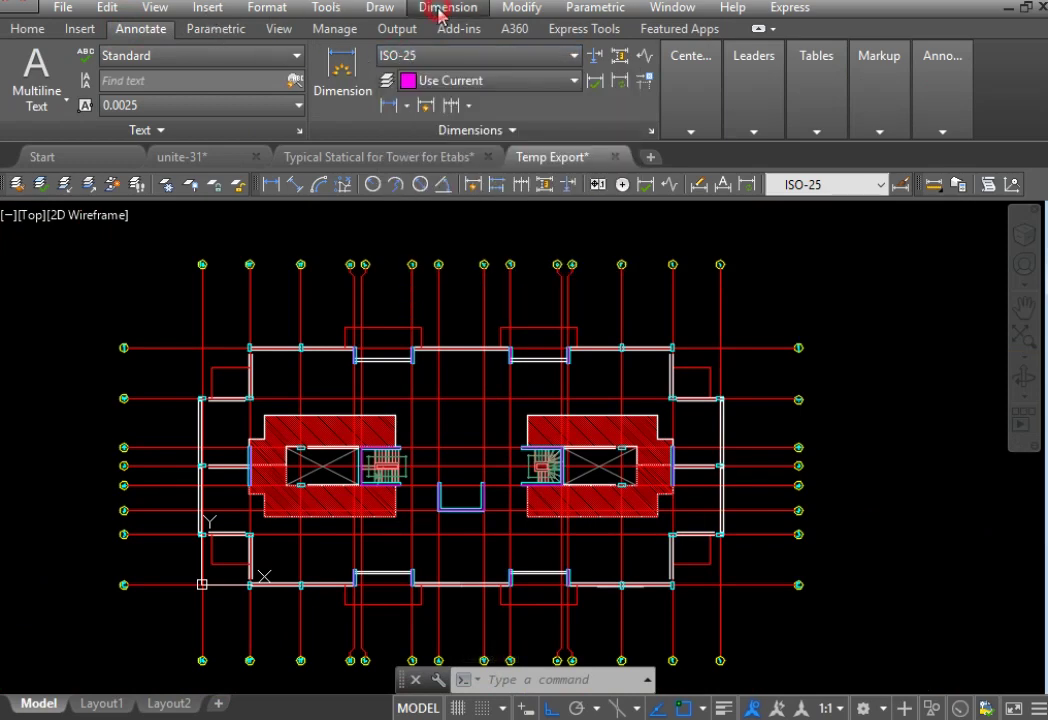
left_click(475, 62)
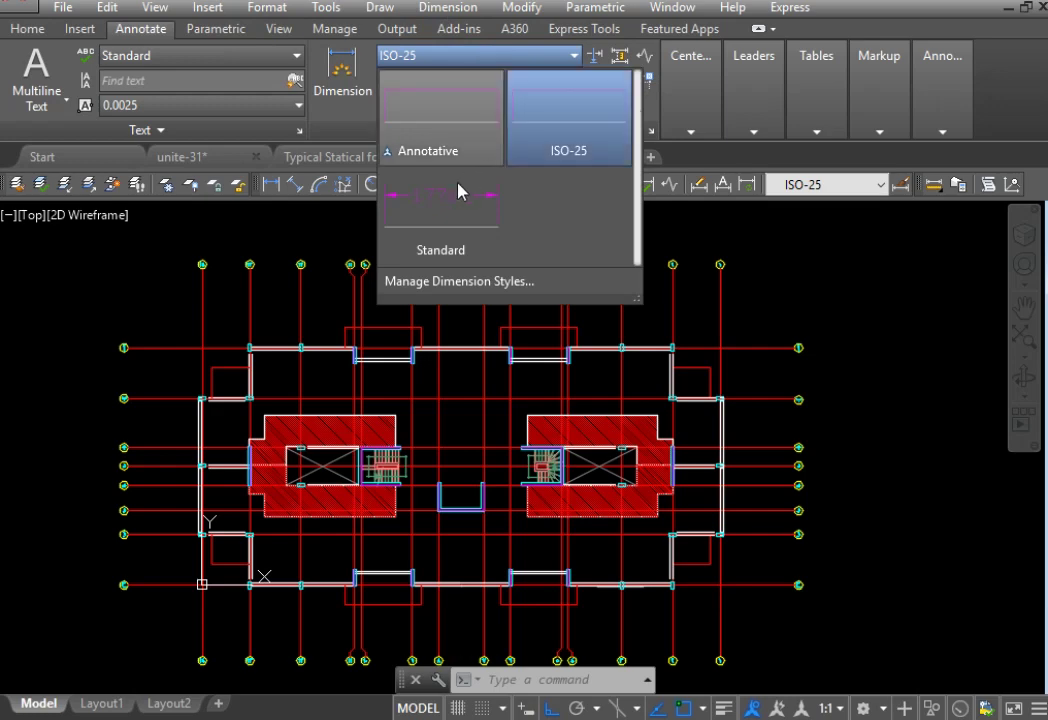
left_click(440, 227)
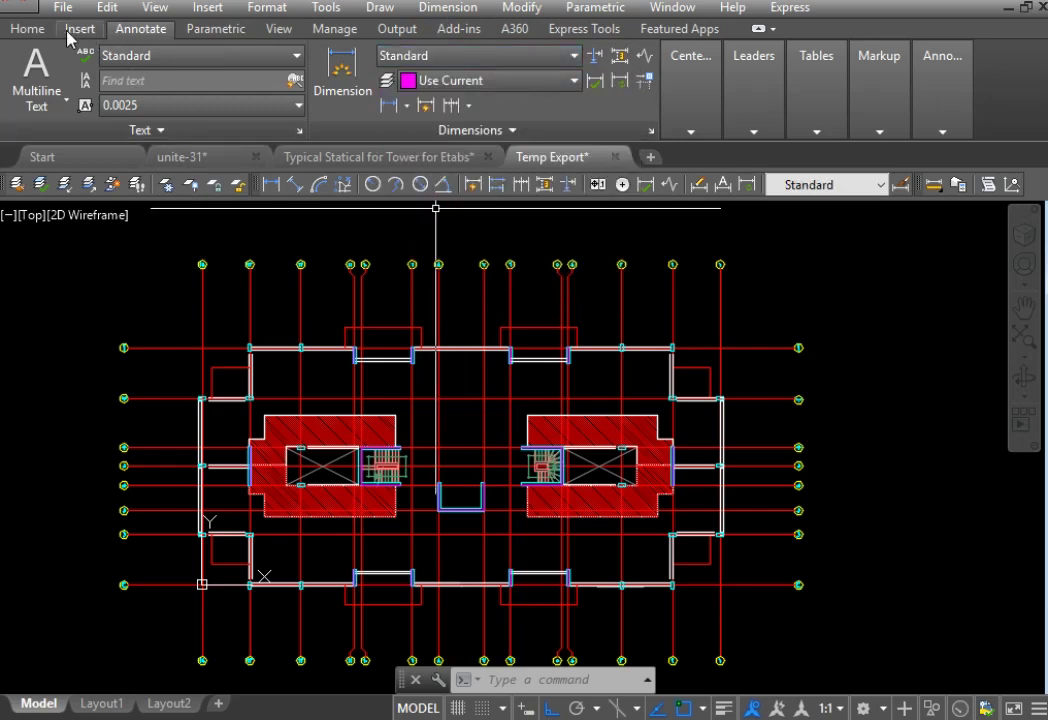
Step: Quick-dimension all the vertical grid lines as one continuous chain between the upper grid bubbles and the building outline
left_click(447, 7)
left_click(462, 30)
left_click(760, 312)
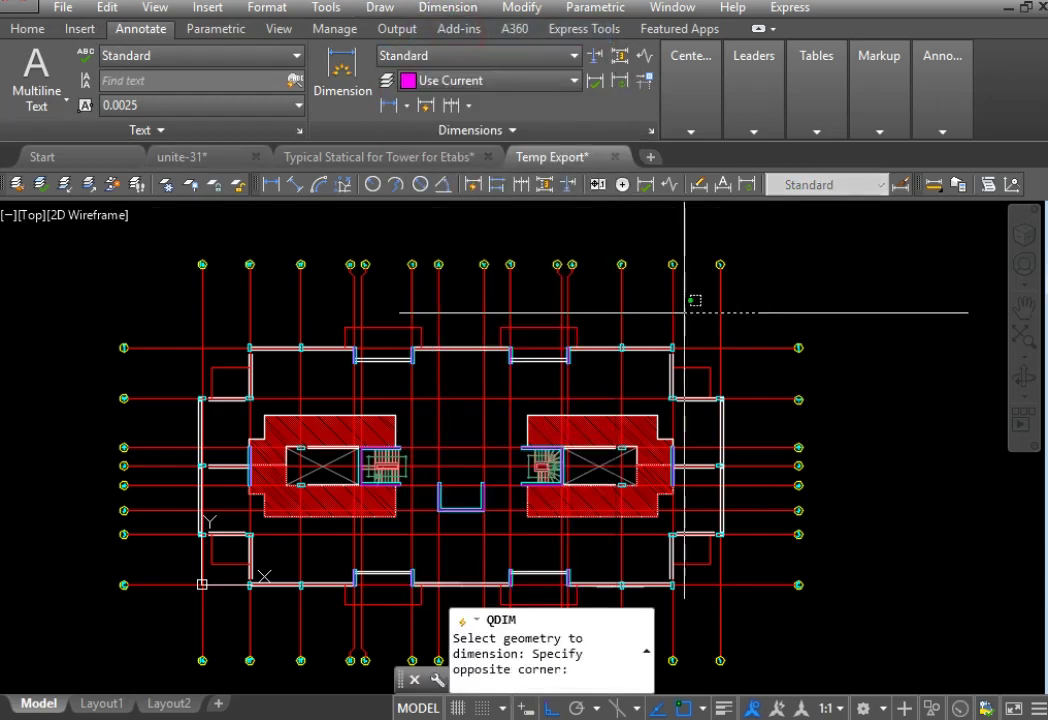
left_click(206, 311)
left_click(763, 283)
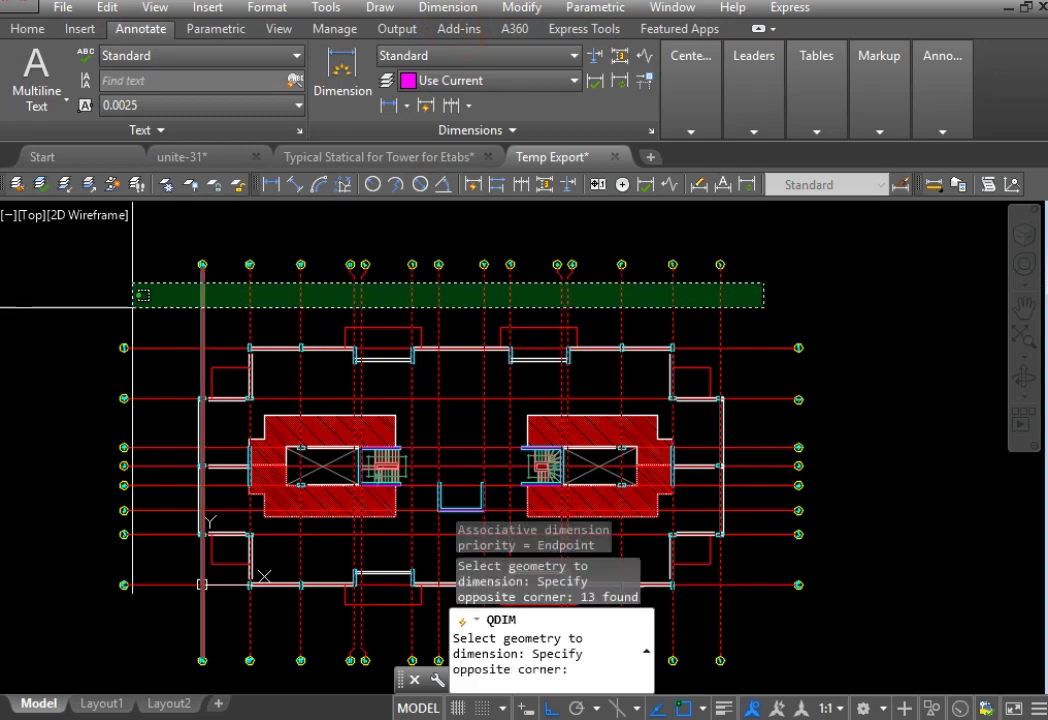
left_click(95, 306)
key("Return")
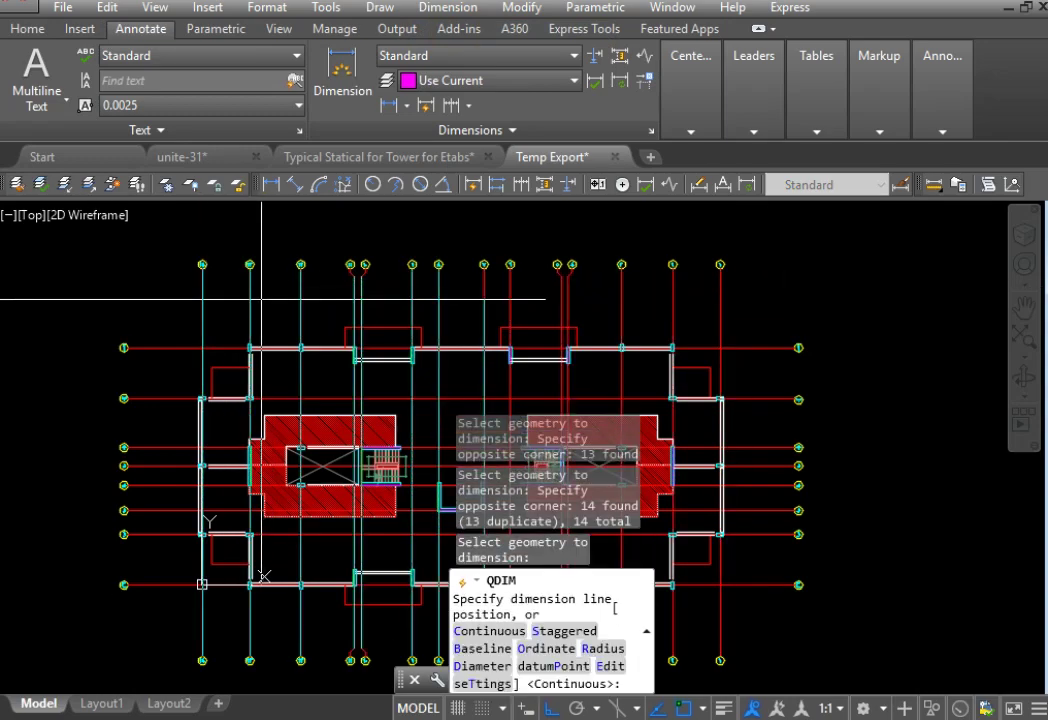
left_click(232, 298)
Step: Examine the spacings between the vertical grid lines along the dimension chain, comparing the spans over the shear walls and columns
scroll(430, 290, "up", 6)
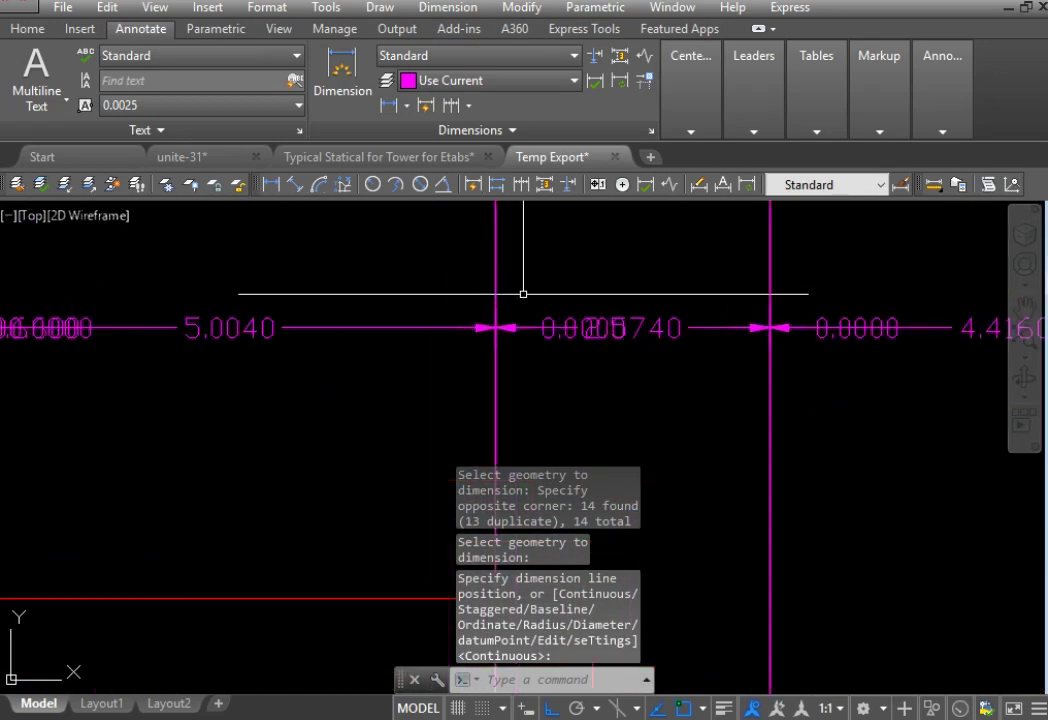
scroll(583, 303, "down", 2)
scroll(774, 309, "up", 2)
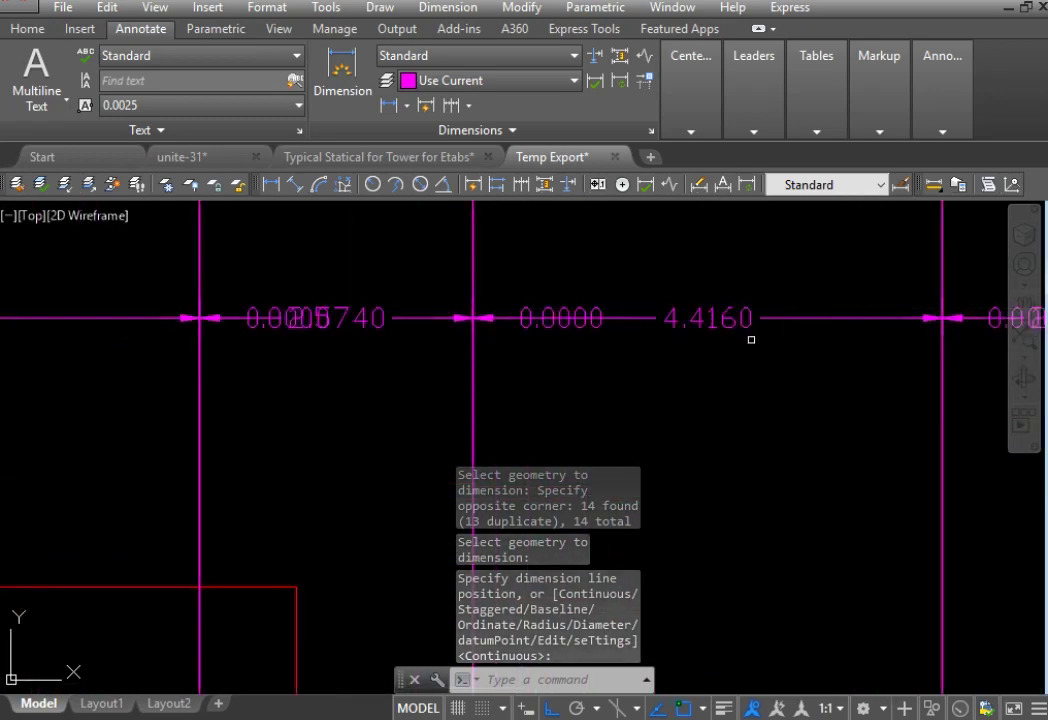
scroll(740, 330, "down", 4)
scroll(774, 328, "up", 4)
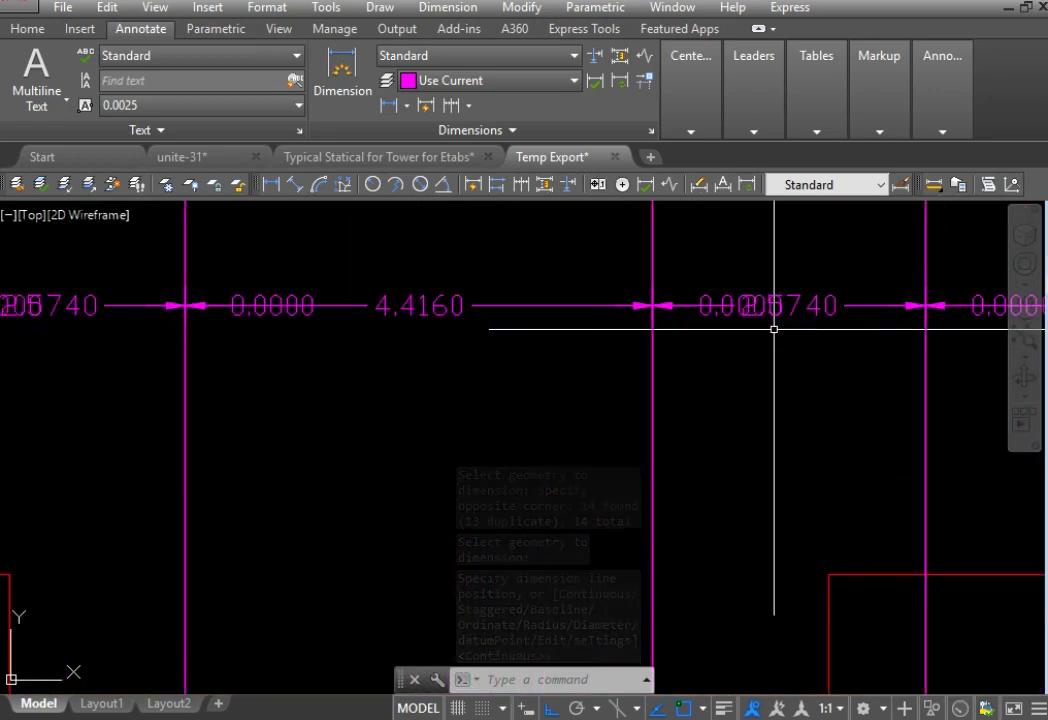
scroll(774, 328, "down", 4)
scroll(918, 341, "up", 3)
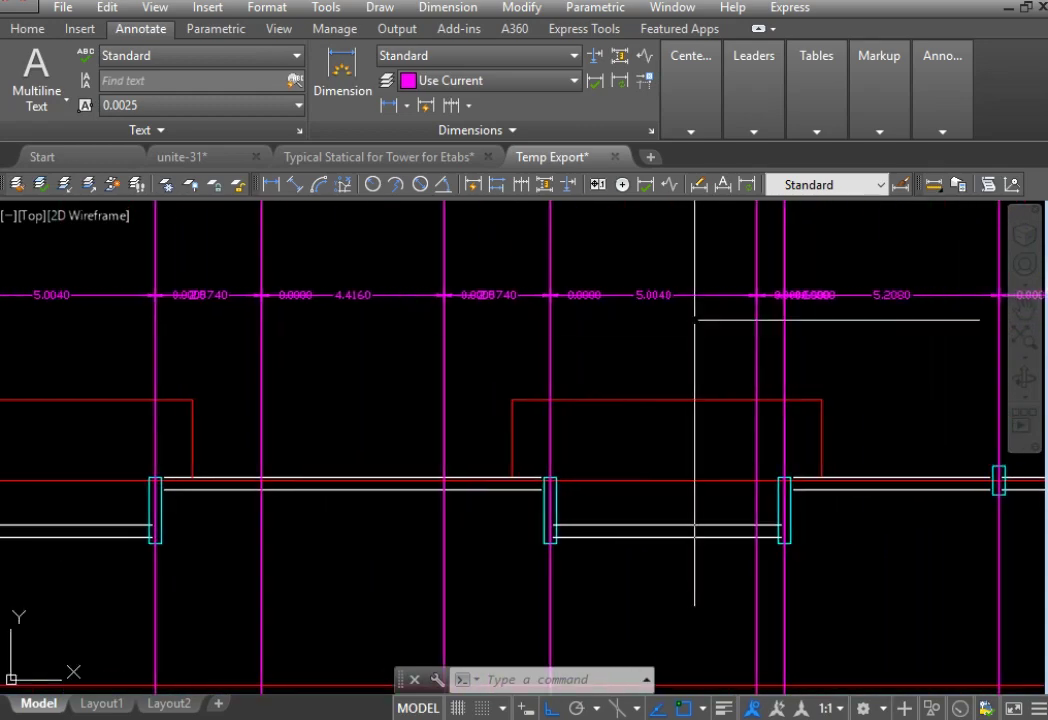
scroll(772, 320, "down", 4)
scroll(819, 313, "up", 5)
scroll(777, 316, "down", 4)
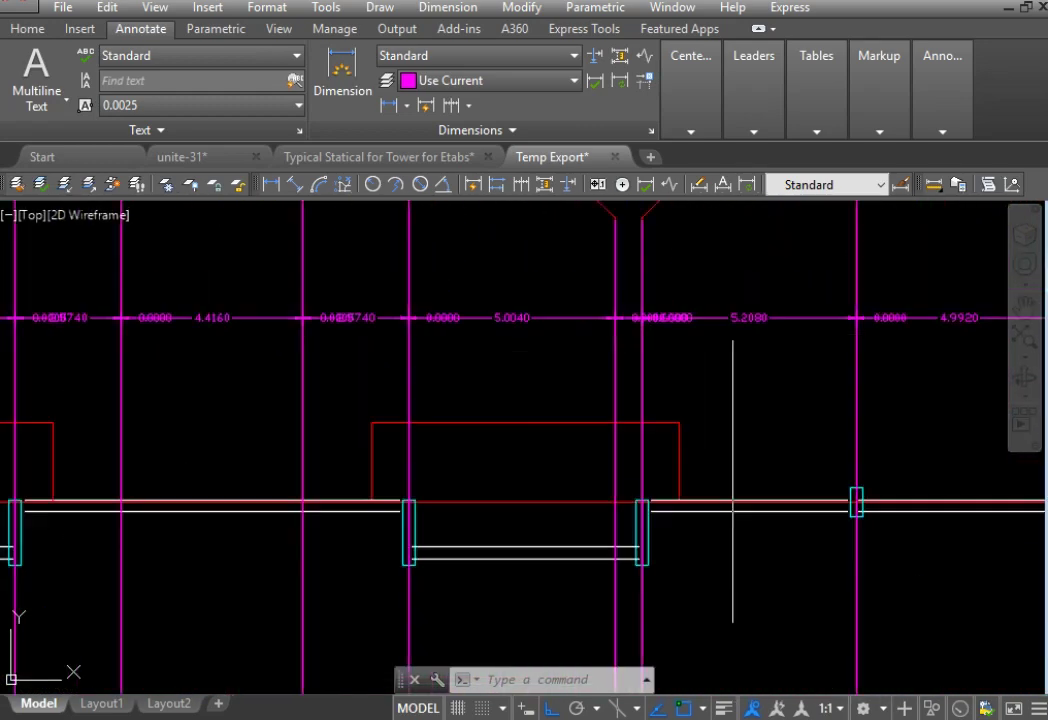
scroll(606, 296, "up", 4)
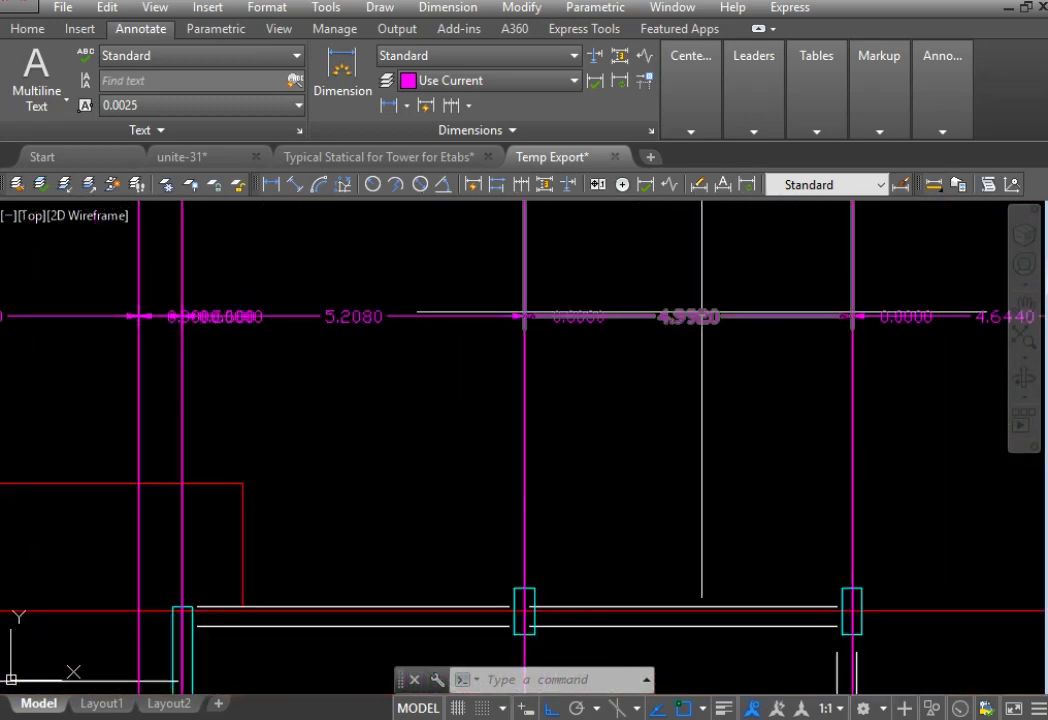
scroll(701, 312, "down", 3)
scroll(786, 300, "up", 3)
scroll(749, 335, "down", 3)
scroll(690, 307, "up", 3)
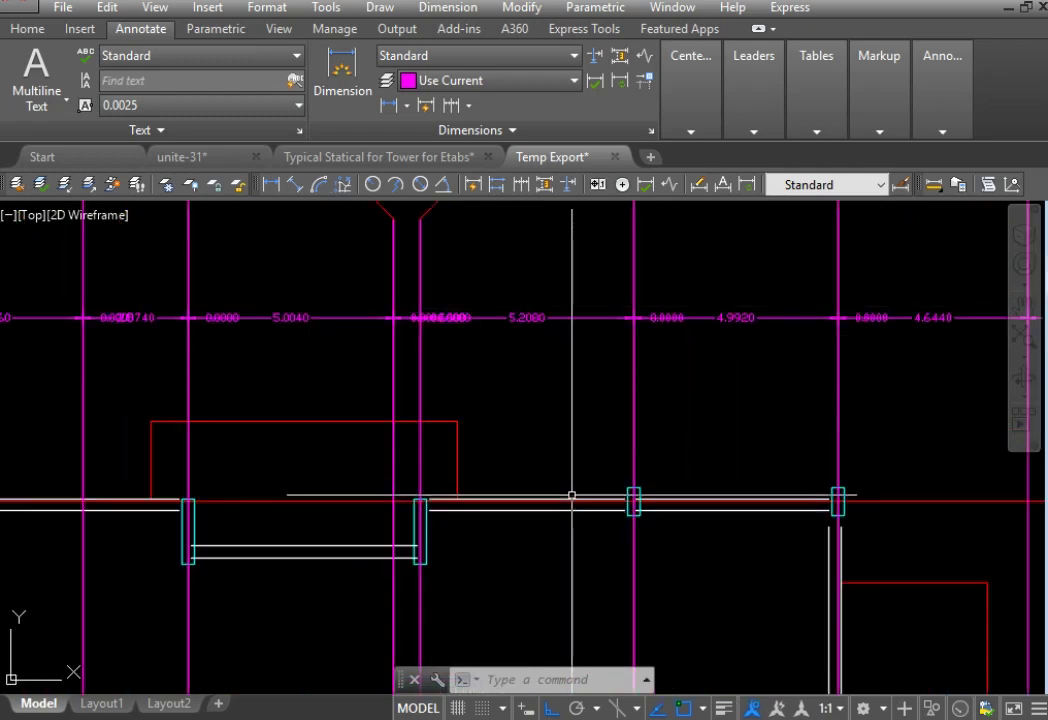
scroll(709, 323, "down", 3)
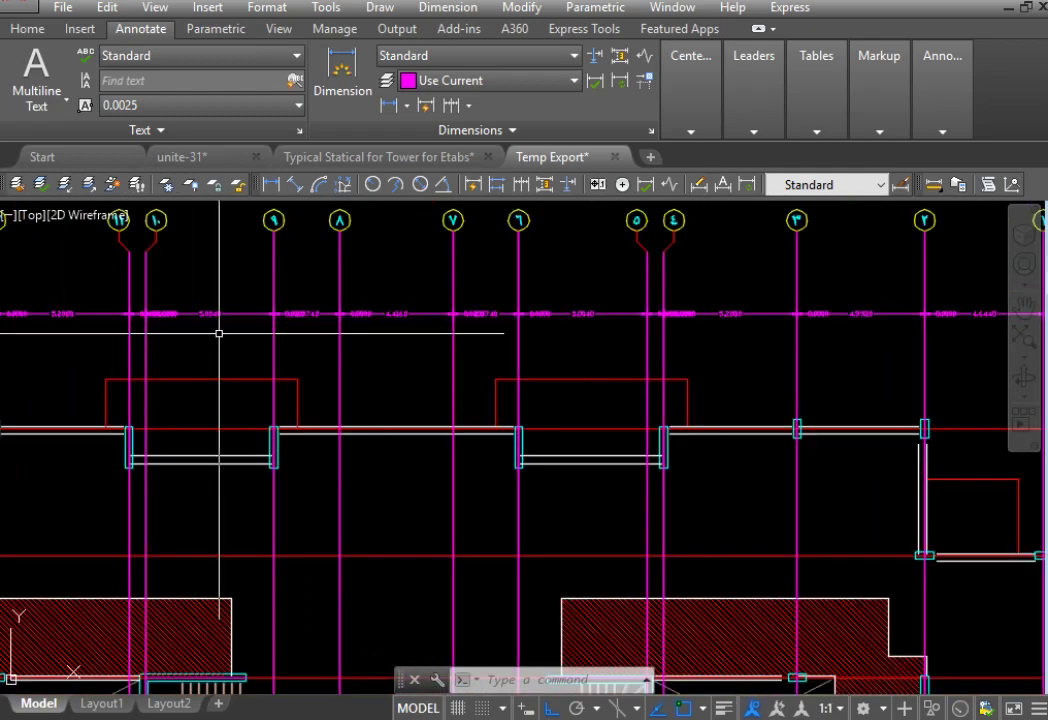
scroll(739, 412, "up", 4)
scroll(726, 410, "down", 3)
scroll(753, 437, "up", 2)
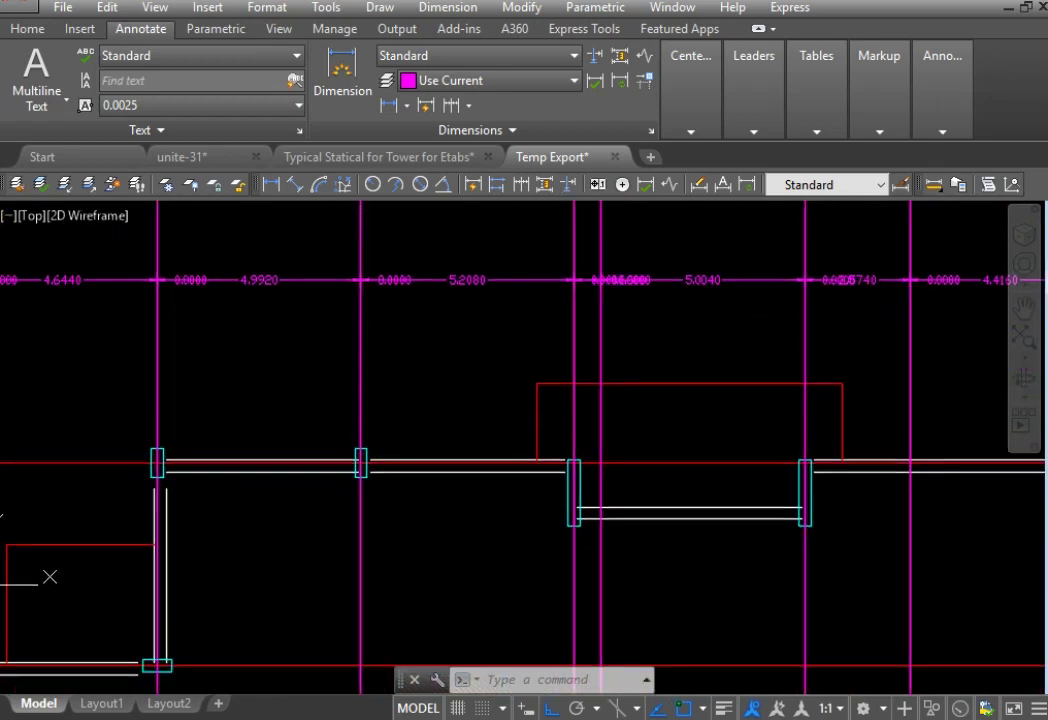
scroll(298, 310, "down", 3)
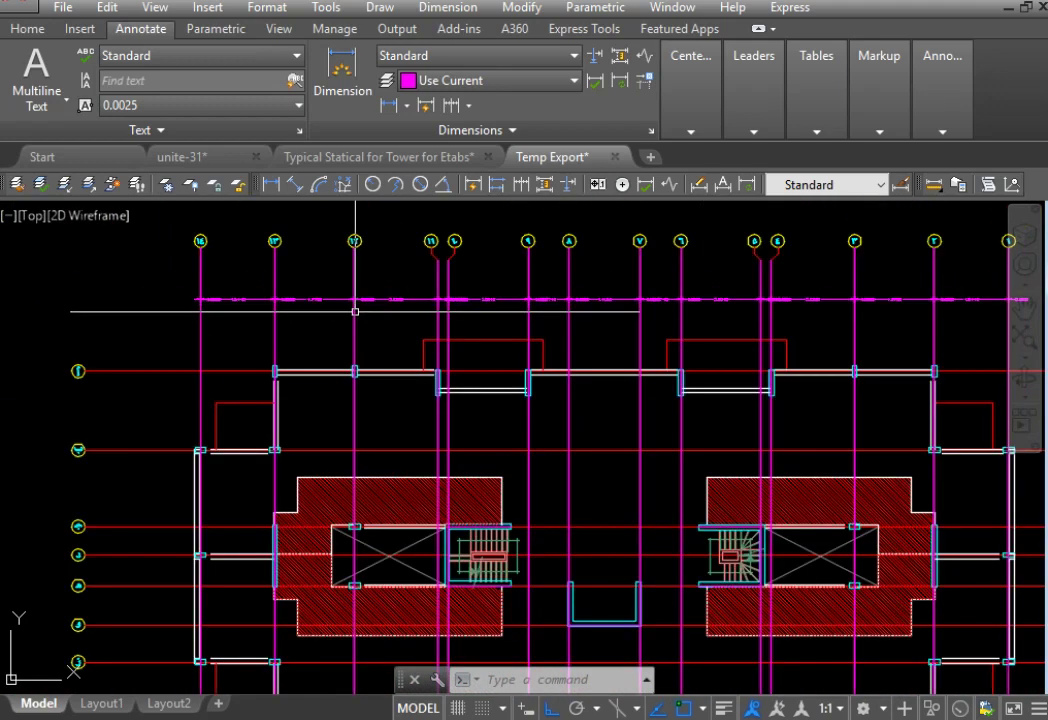
scroll(387, 370, "up", 2)
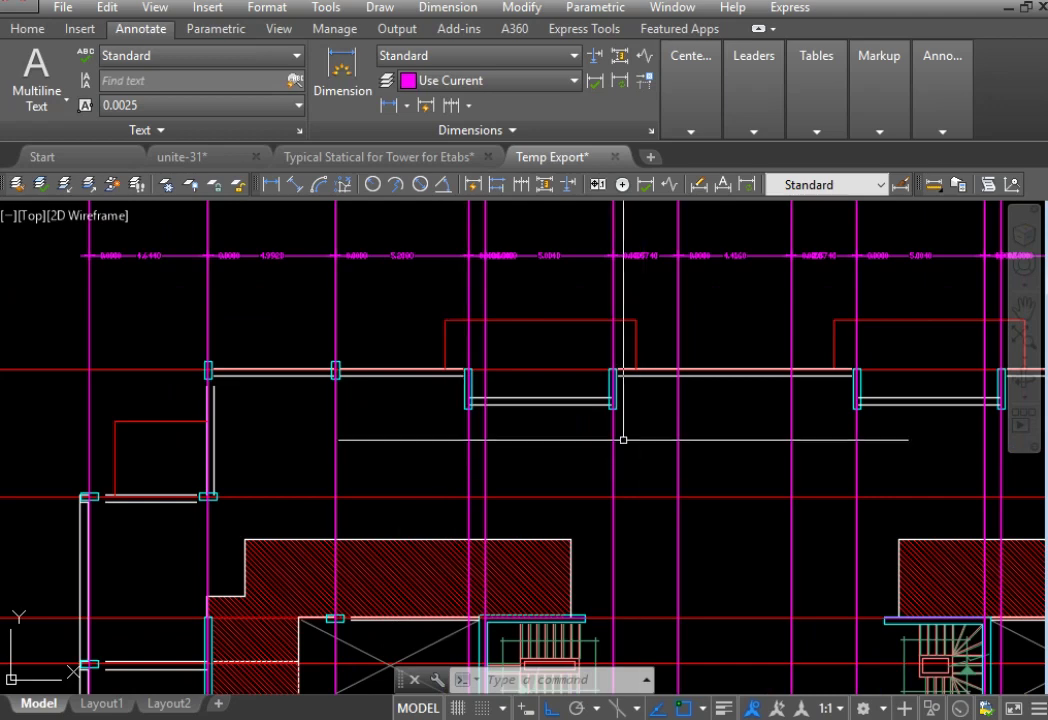
Step: Switch to Calculator, divide the 5.2 span by 12, and return to the drawing
key("alt+Tab")
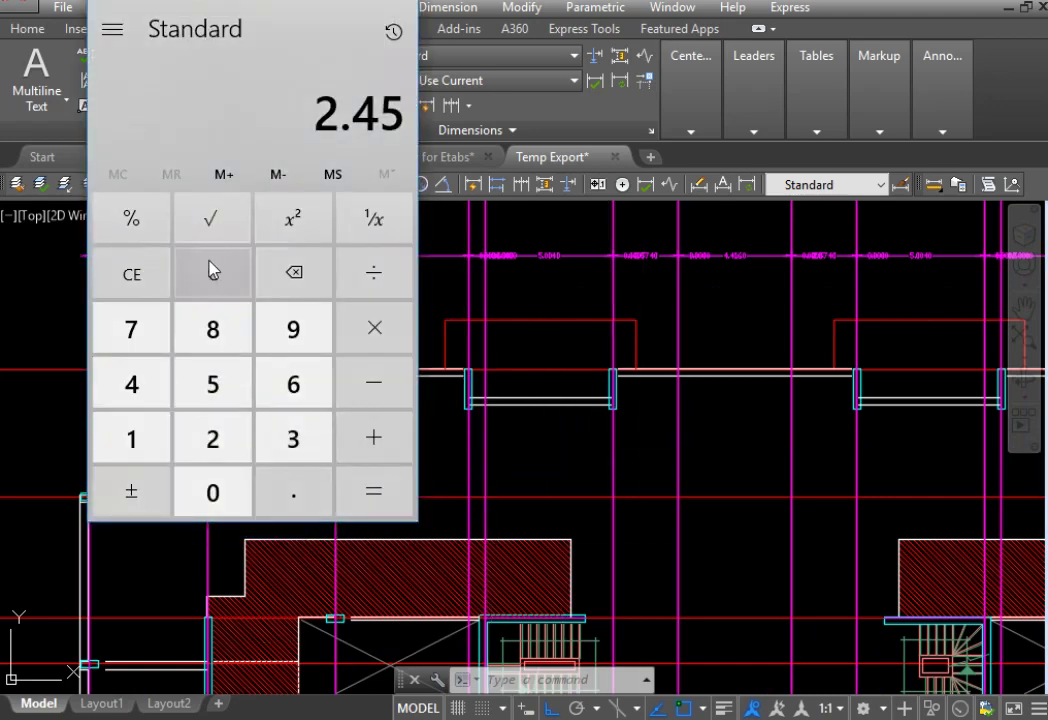
left_click(212, 270)
left_click(206, 390)
left_click(296, 495)
left_click(232, 447)
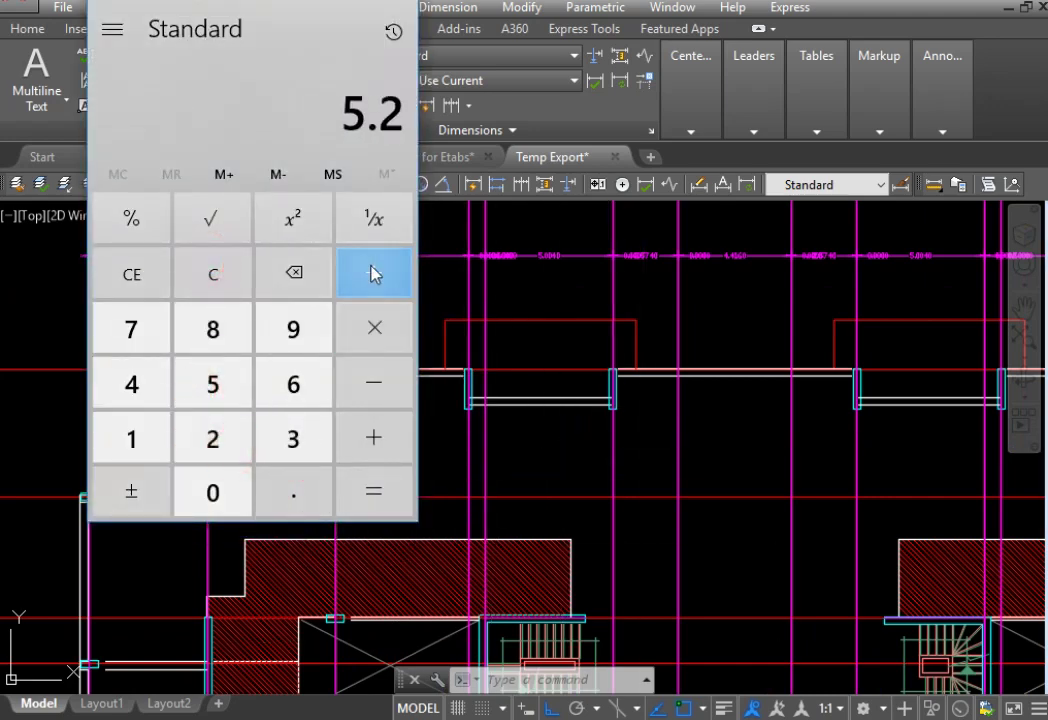
left_click(374, 270)
left_click(136, 458)
left_click(197, 447)
left_click(381, 491)
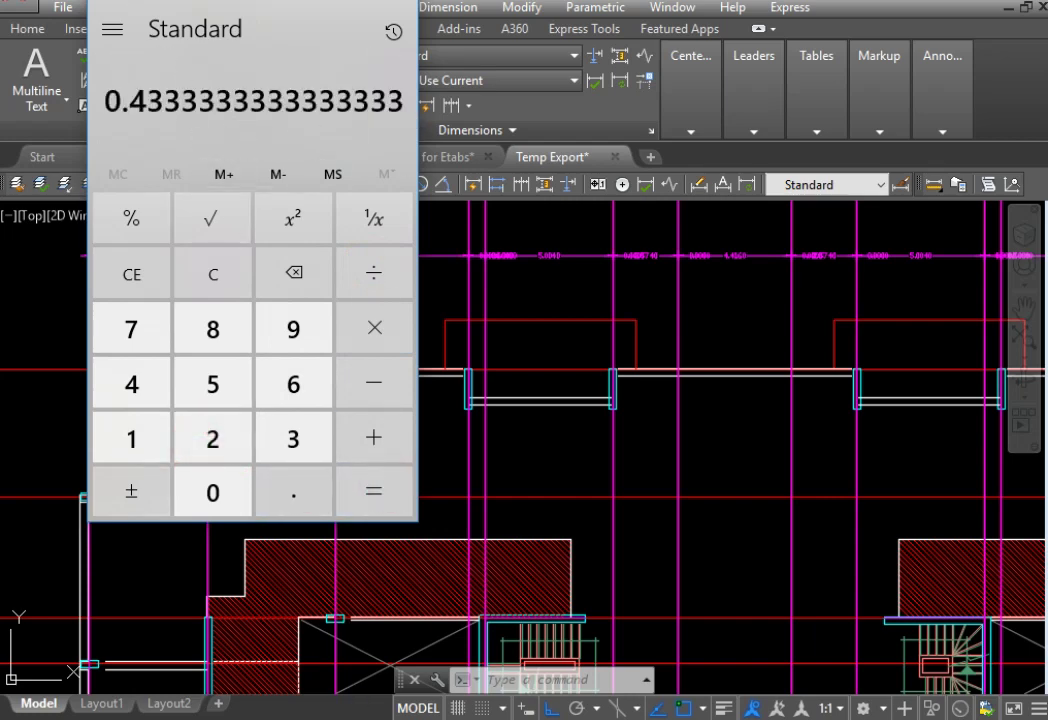
left_click(358, 712)
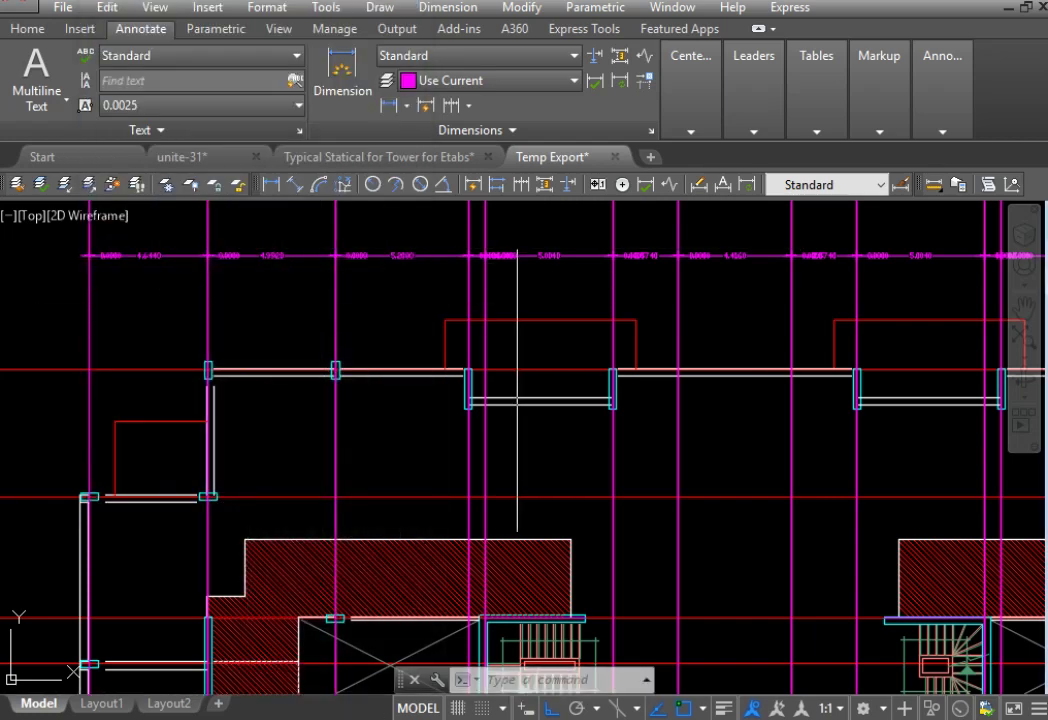
Step: Isolate the 00-EX-Shear Walls layer by picking objects from the dimension chain
left_click(42, 185)
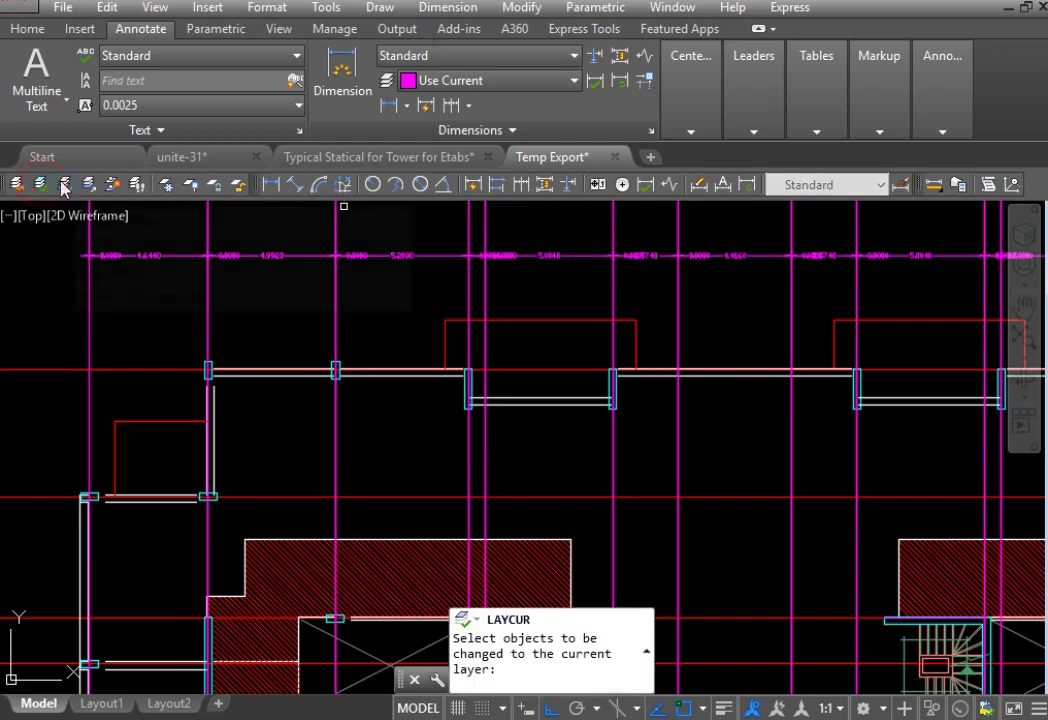
left_click(64, 185)
left_click(555, 221)
left_click(540, 288)
key("Return")
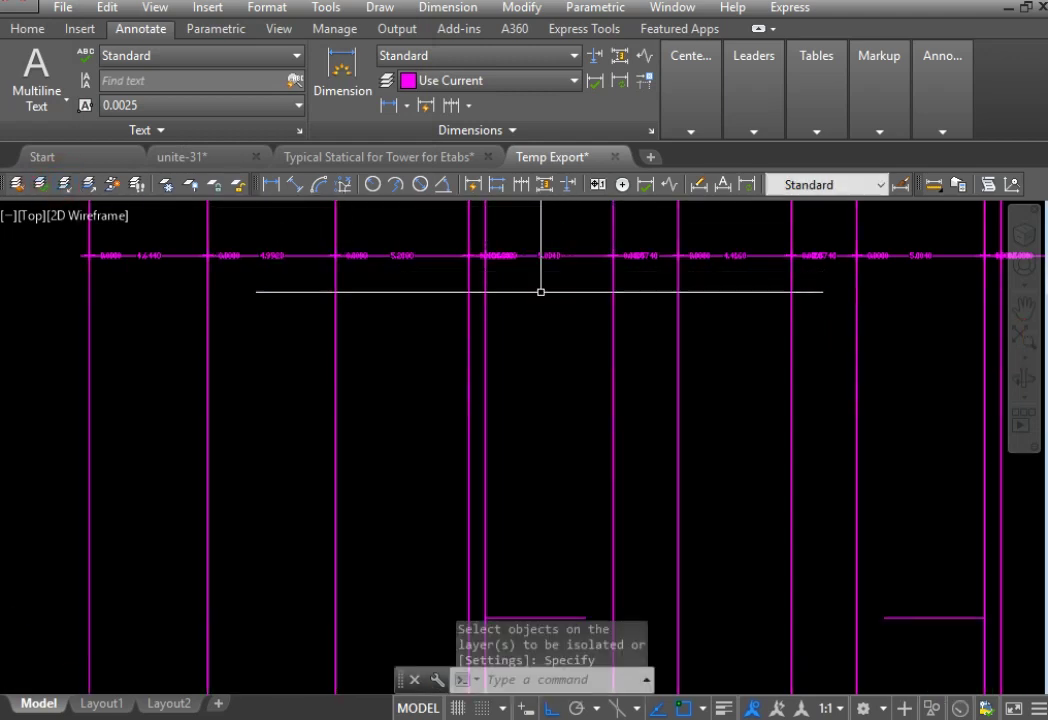
Step: Erase all the dimensions on the isolated 00-EX-Shear Walls layer and restore the layers hidden by the isolation
scroll(600, 287, "down", 4)
left_click(668, 282)
left_click(444, 400)
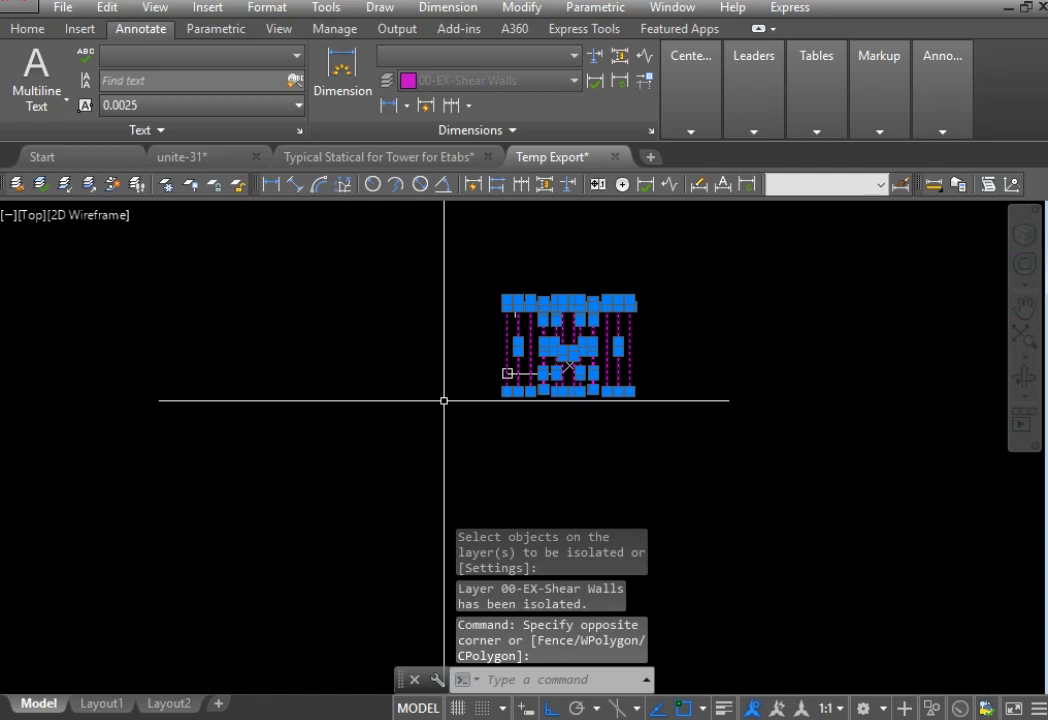
type("e")
key("Return")
left_click(88, 185)
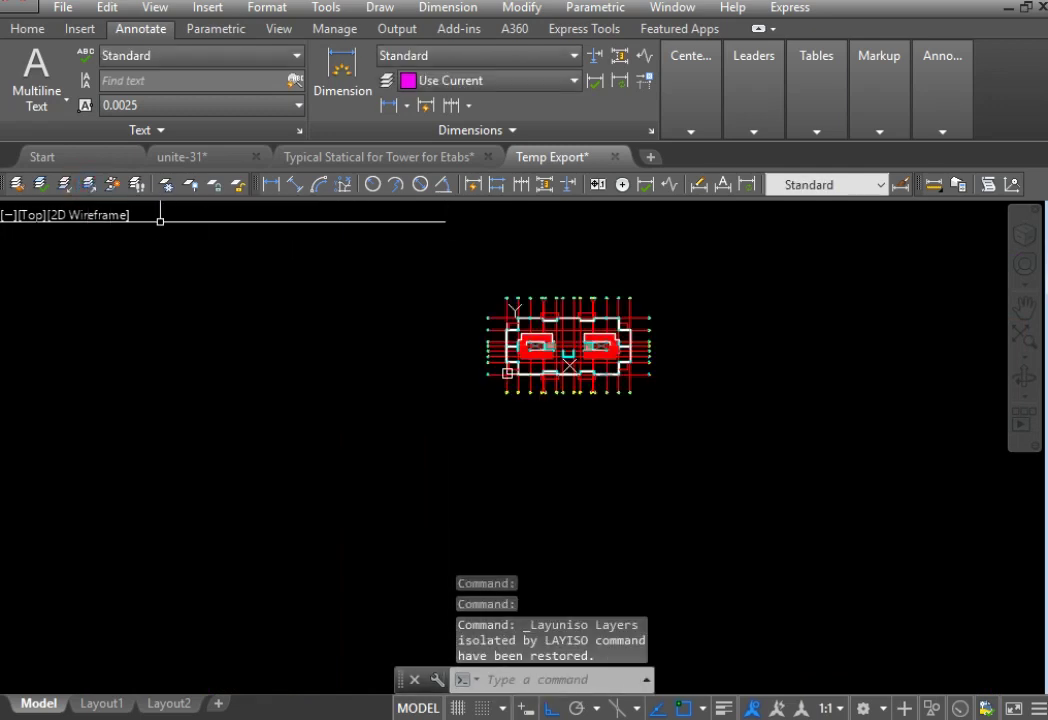
Step: Compare the plan in Typical Statical for Tower for Etabs with Temp Export, examining the walls and columns along the upper building edge
left_click(398, 158)
scroll(580, 304, "up", 5)
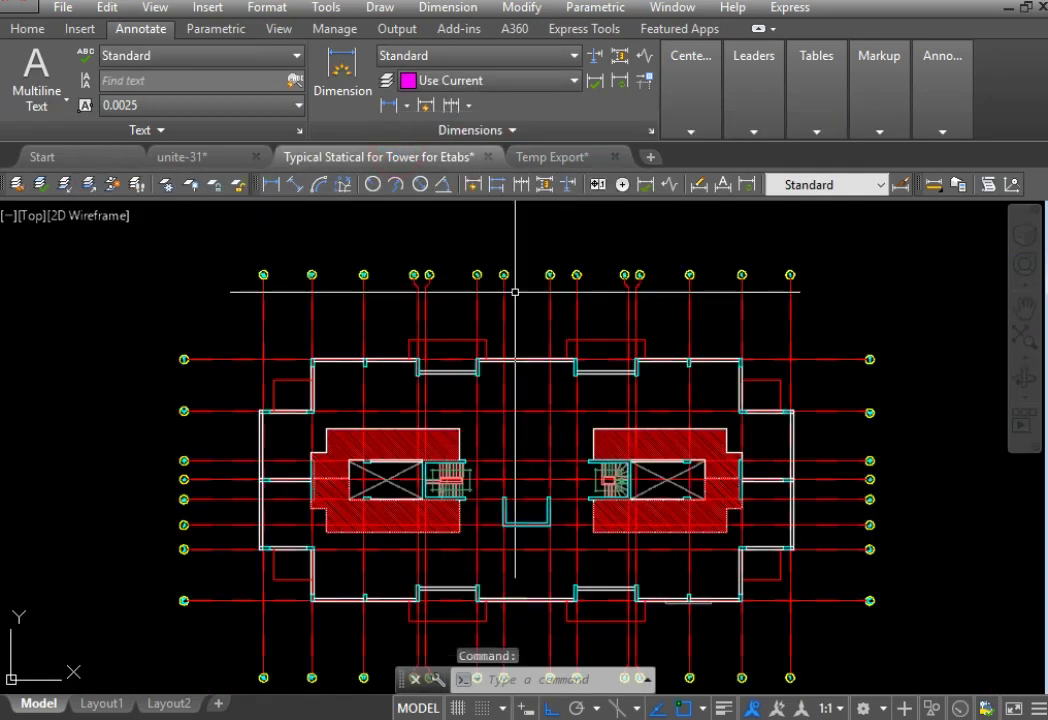
left_click(572, 160)
scroll(598, 308, "up", 4)
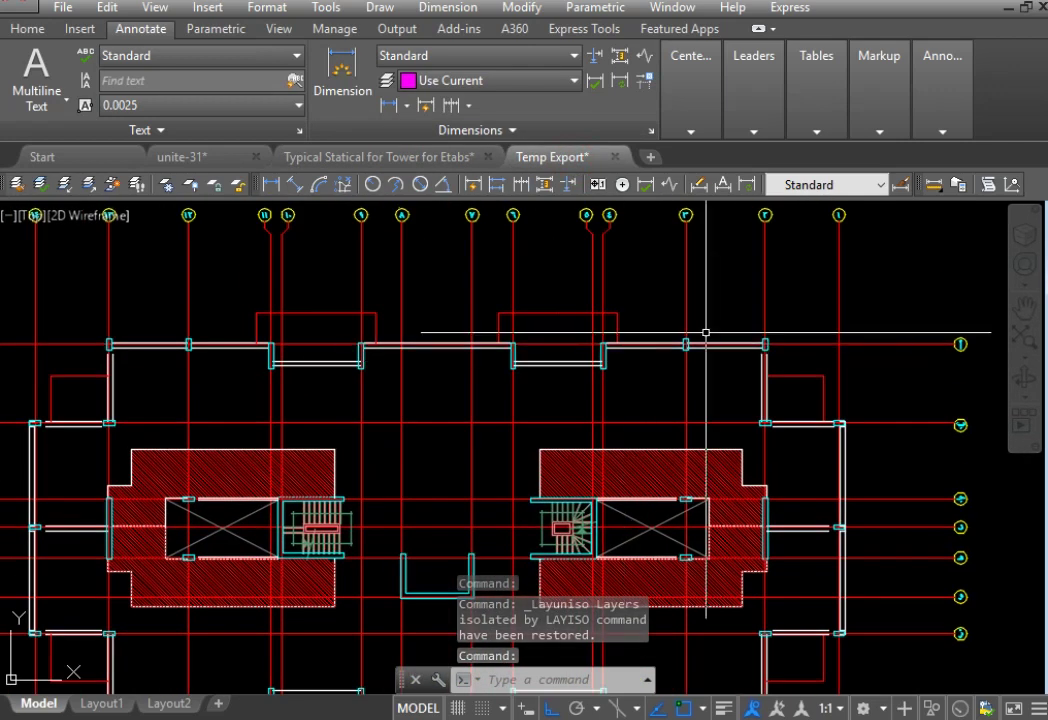
scroll(608, 345, "up", 3)
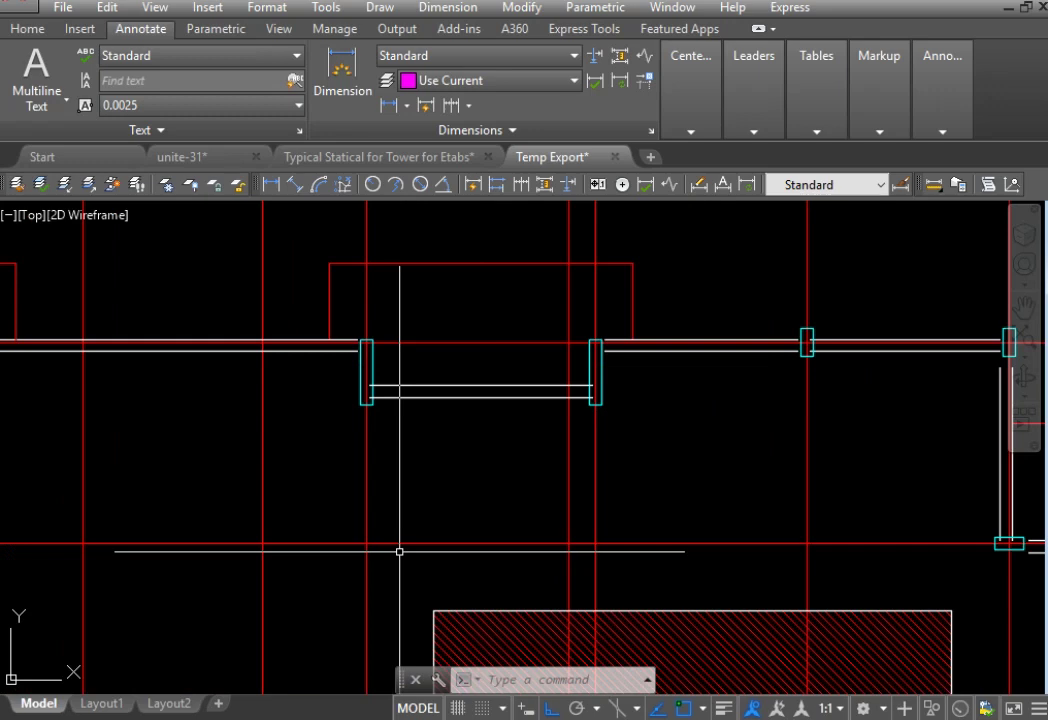
scroll(399, 551, "down", 3)
scroll(713, 482, "up", 4)
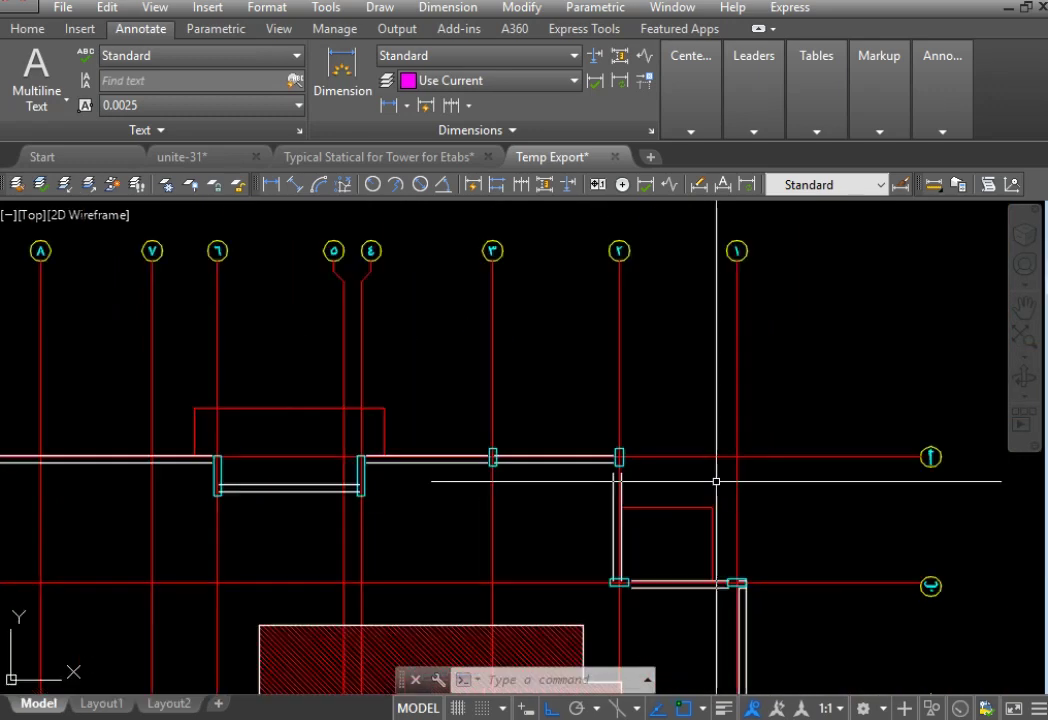
Step: Make 00-EX-B25x60 the current layer
left_click(30, 29)
left_click(550, 130)
left_click(613, 130)
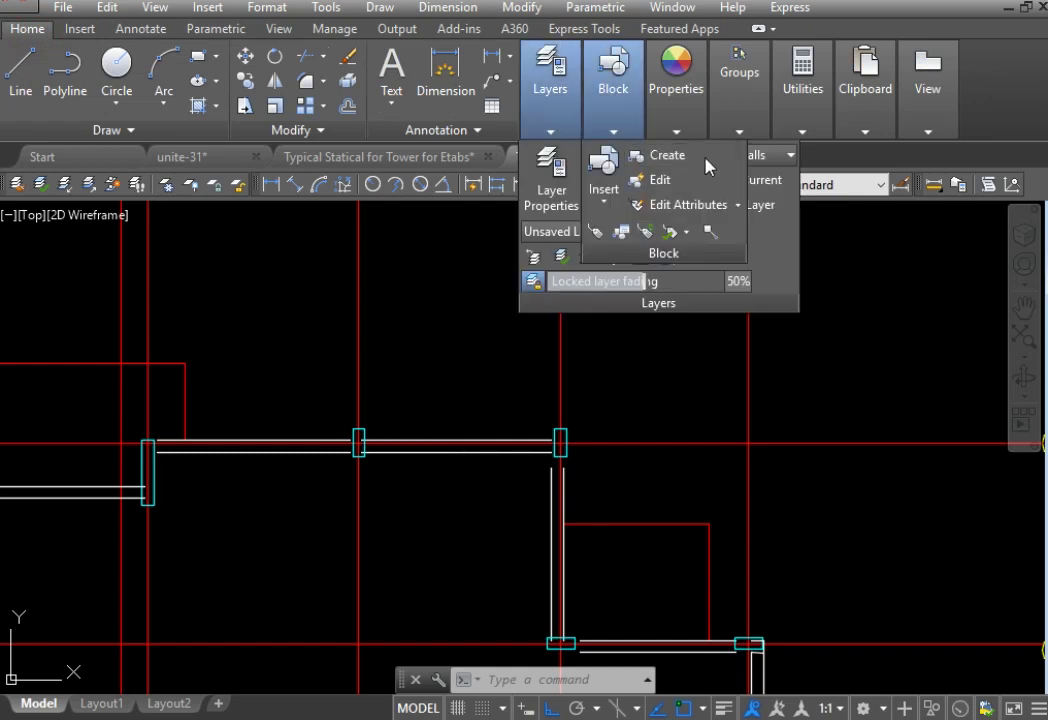
left_click(771, 157)
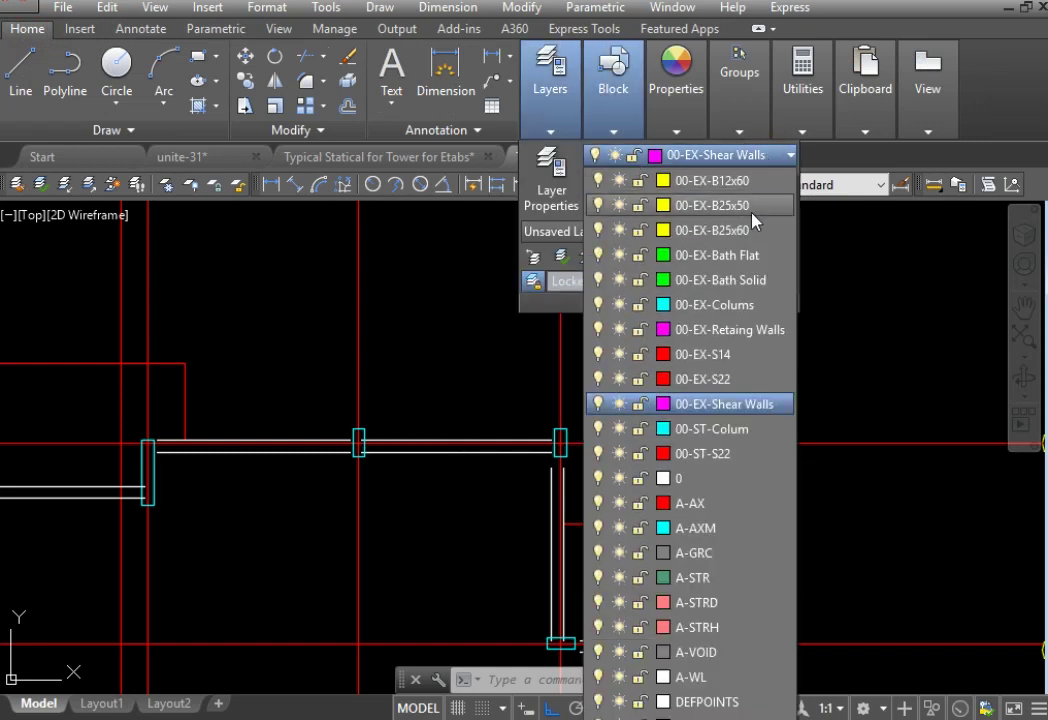
left_click(751, 229)
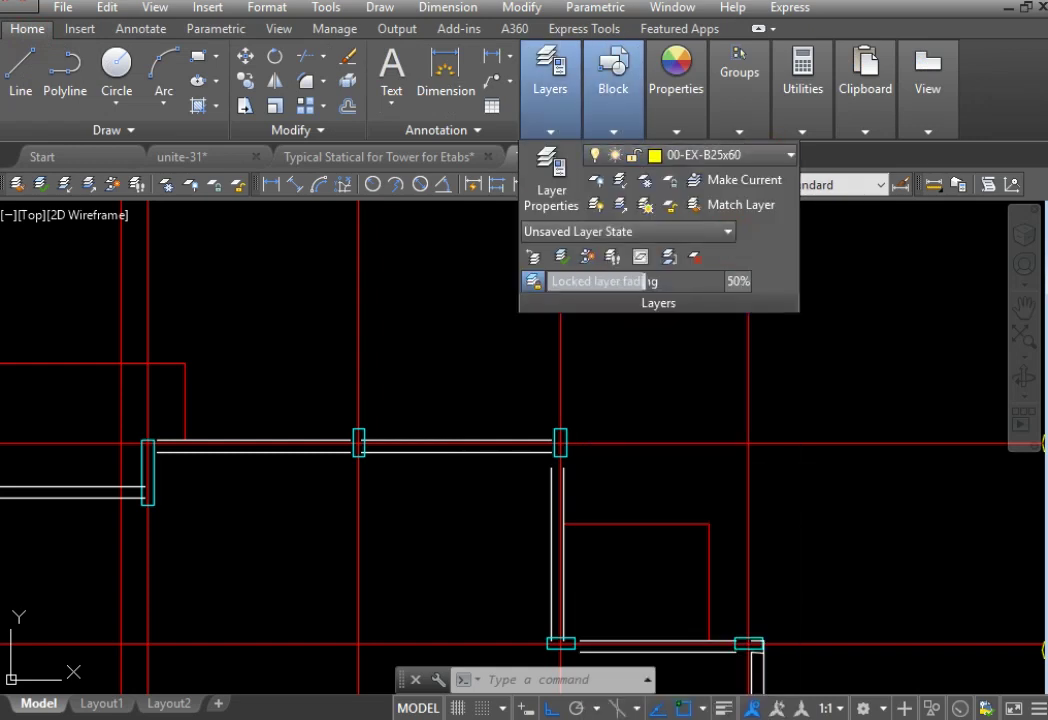
left_click(20, 92)
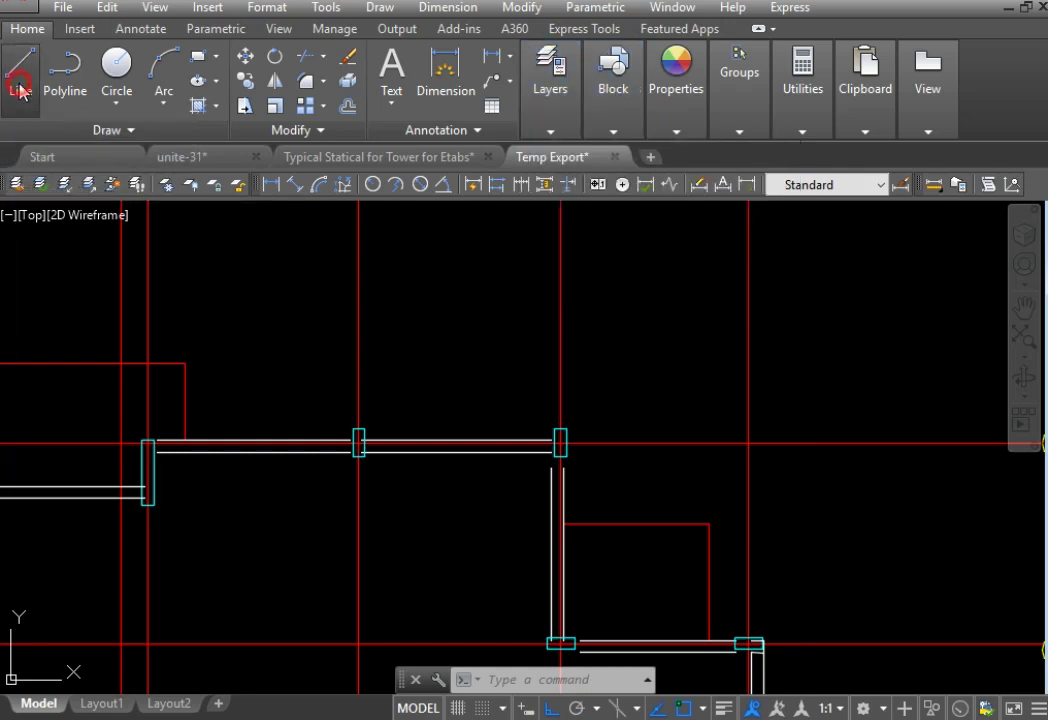
scroll(274, 447, "up", 4)
middle_click_drag(659, 436, 522, 435)
left_click(867, 431)
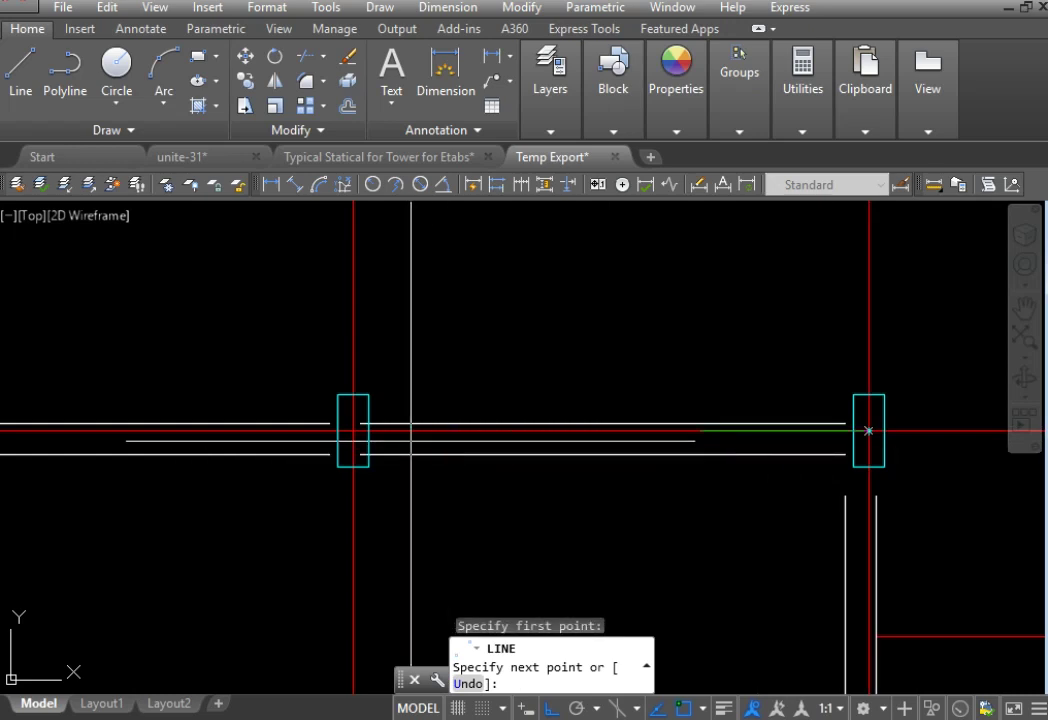
scroll(345, 431, "down", 5)
scroll(523, 441, "up", 6)
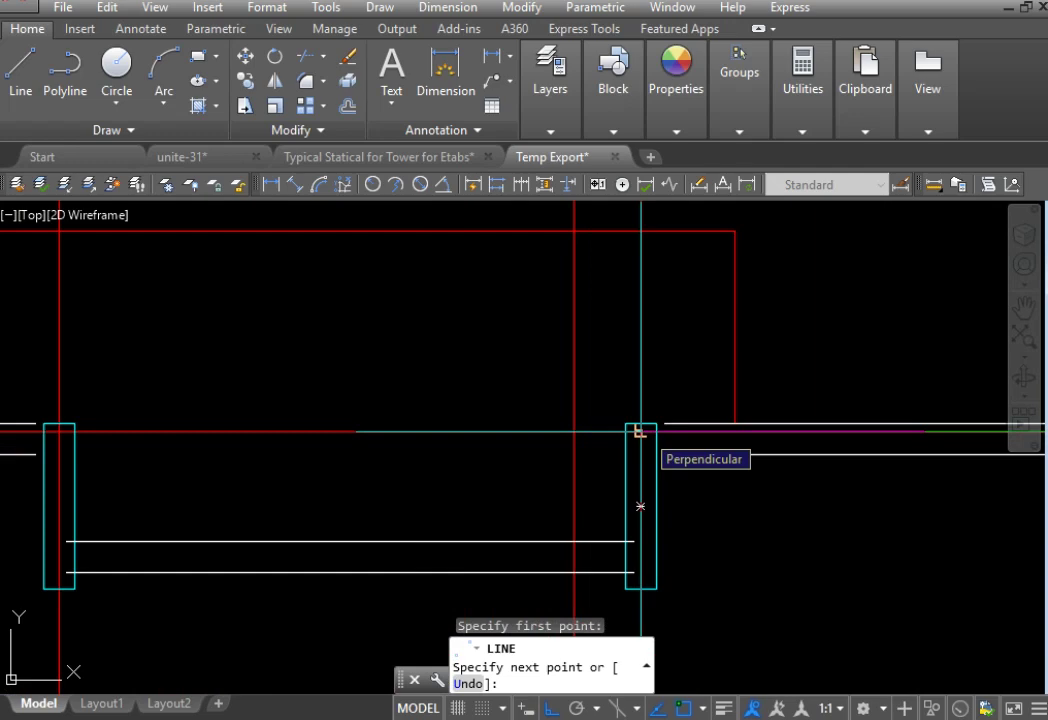
key("Escape")
scroll(640, 506, "down", 5)
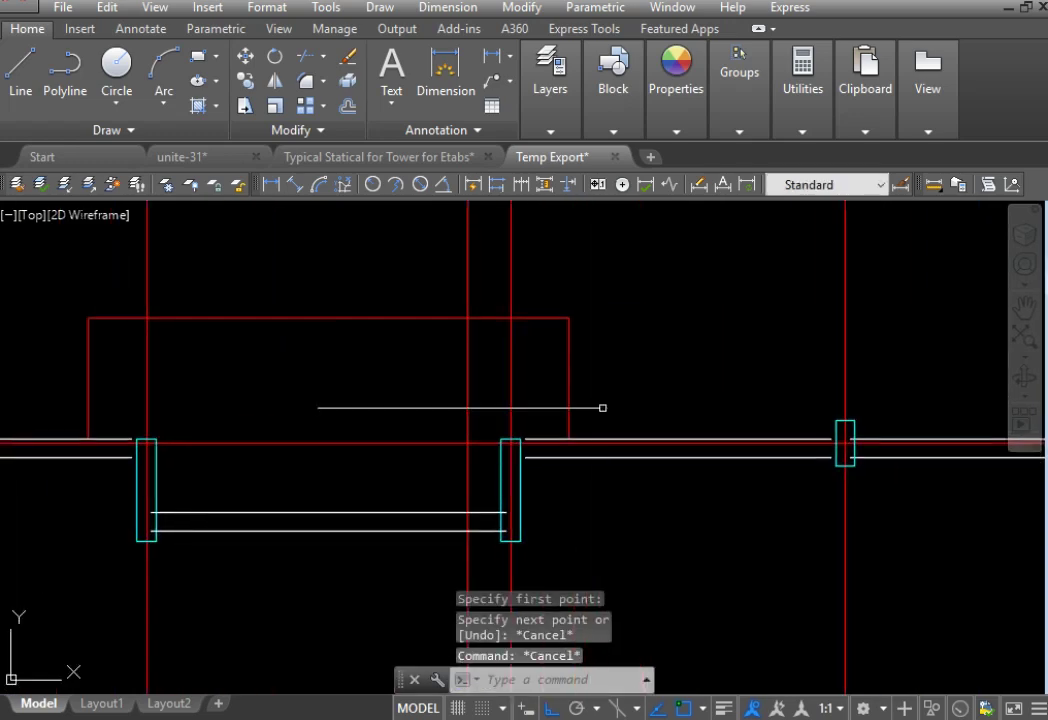
middle_click_drag(731, 455, 270, 453)
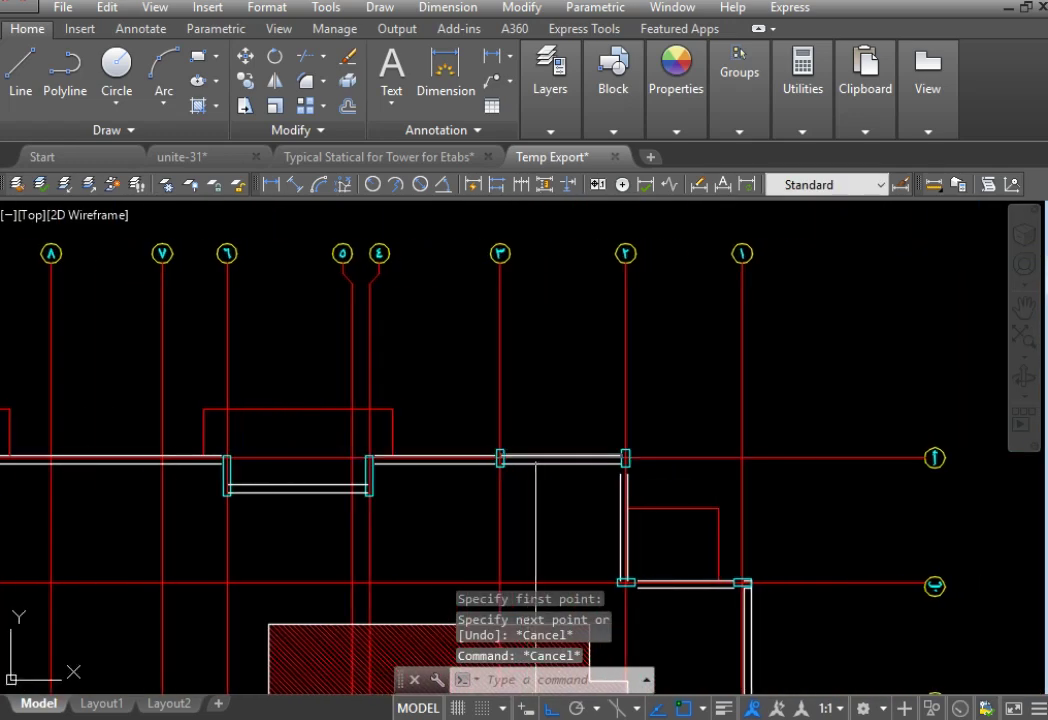
Step: Draw a beam line along the uppermost horizontal grid line, from its intersection with vertical grid 2 to its intersection with grid 3
scroll(595, 455, "up", 2)
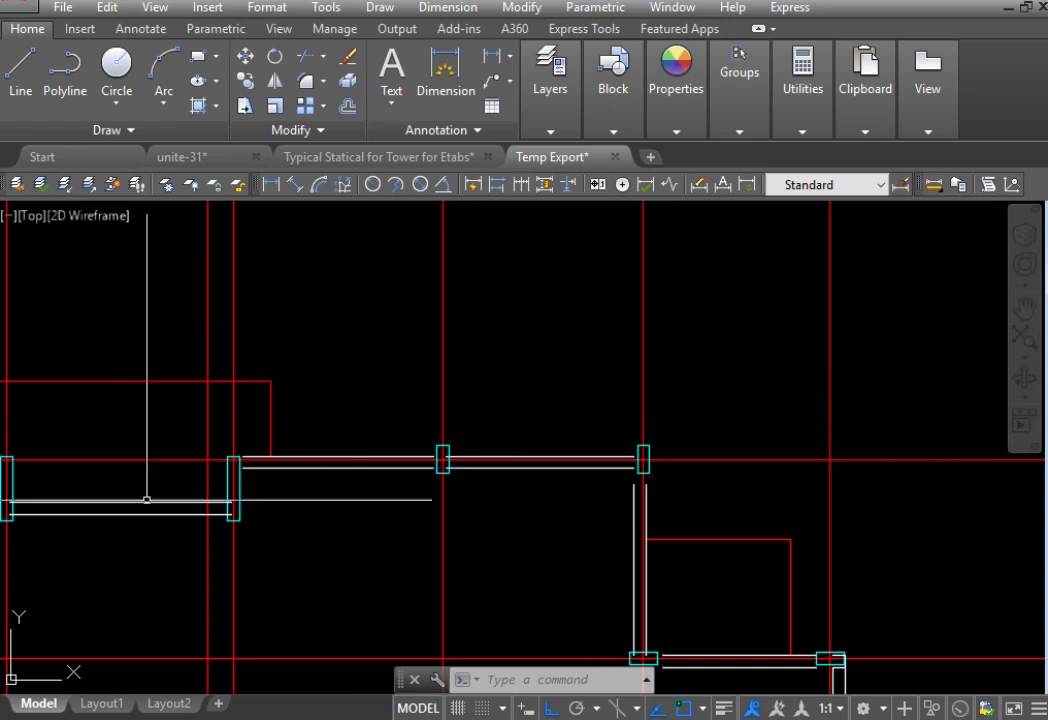
mouse_move(192, 458)
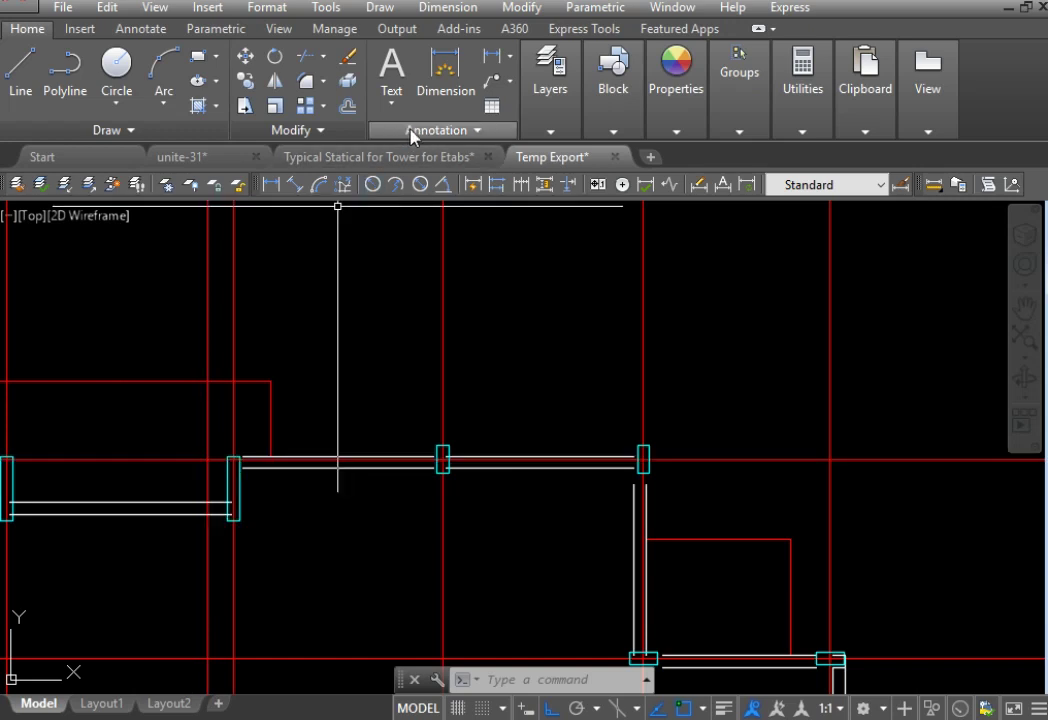
left_click(552, 129)
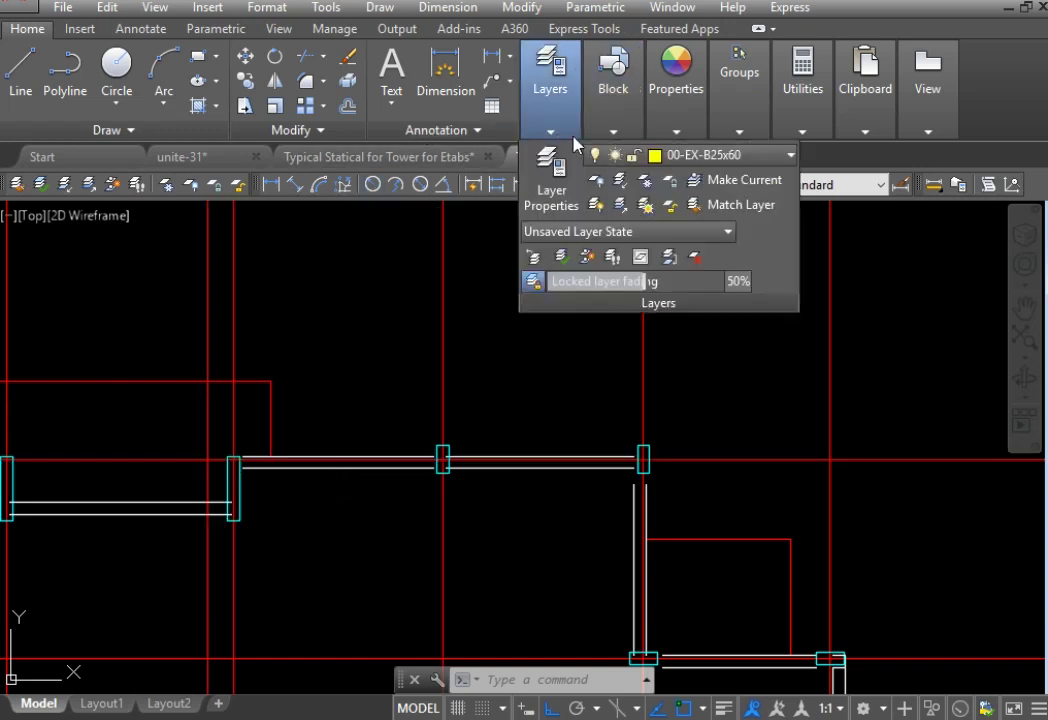
left_click(20, 68)
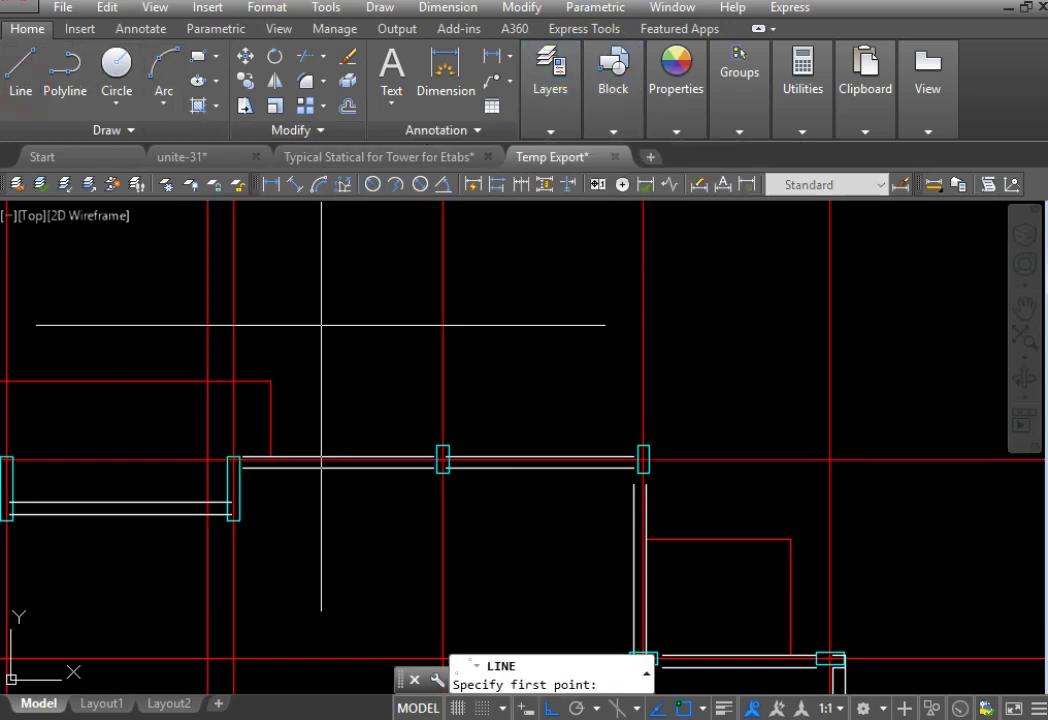
scroll(627, 460, "up", 5)
middle_click_drag(241, 303, 952, 392)
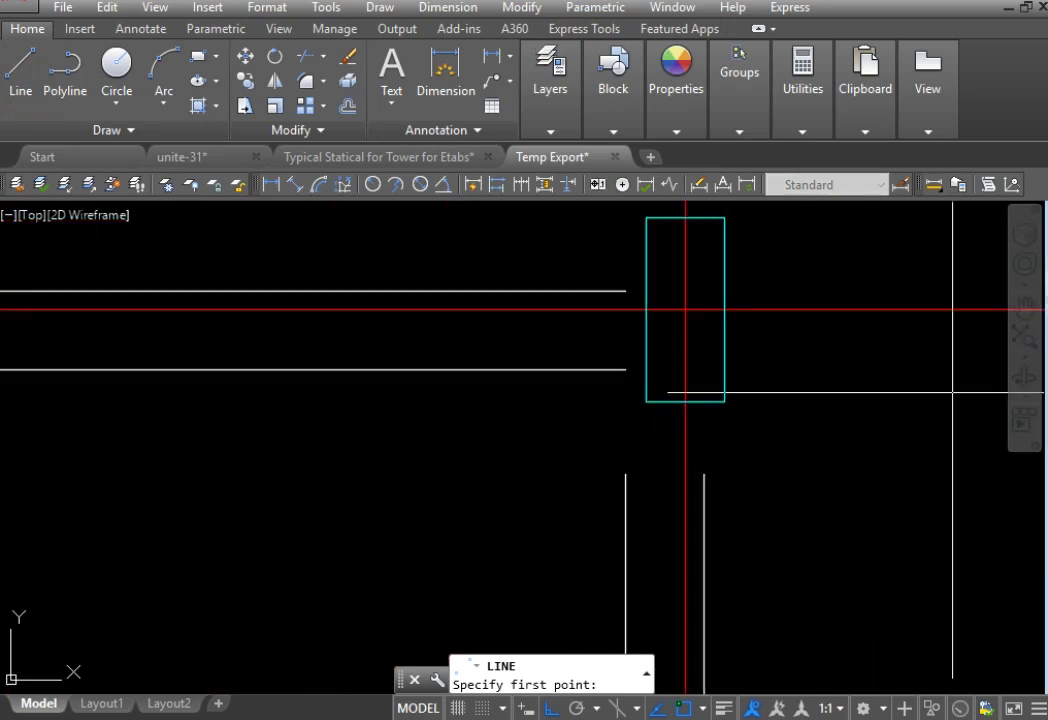
left_click(684, 310)
scroll(475, 339, "down", 3)
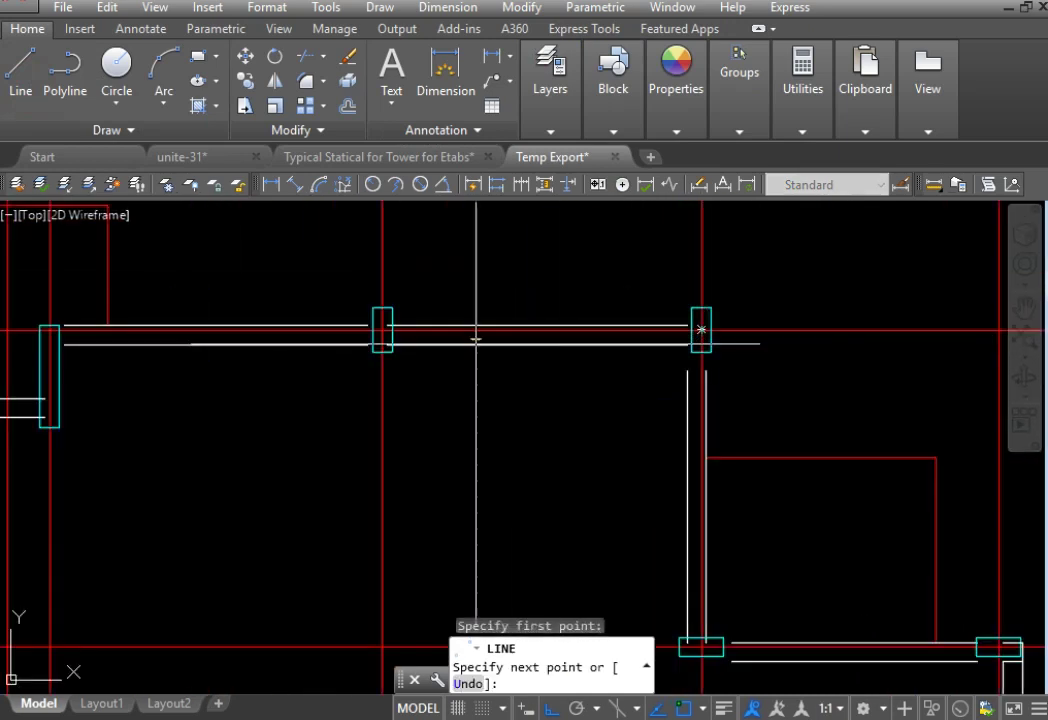
scroll(400, 341, "up", 3)
left_click(412, 305)
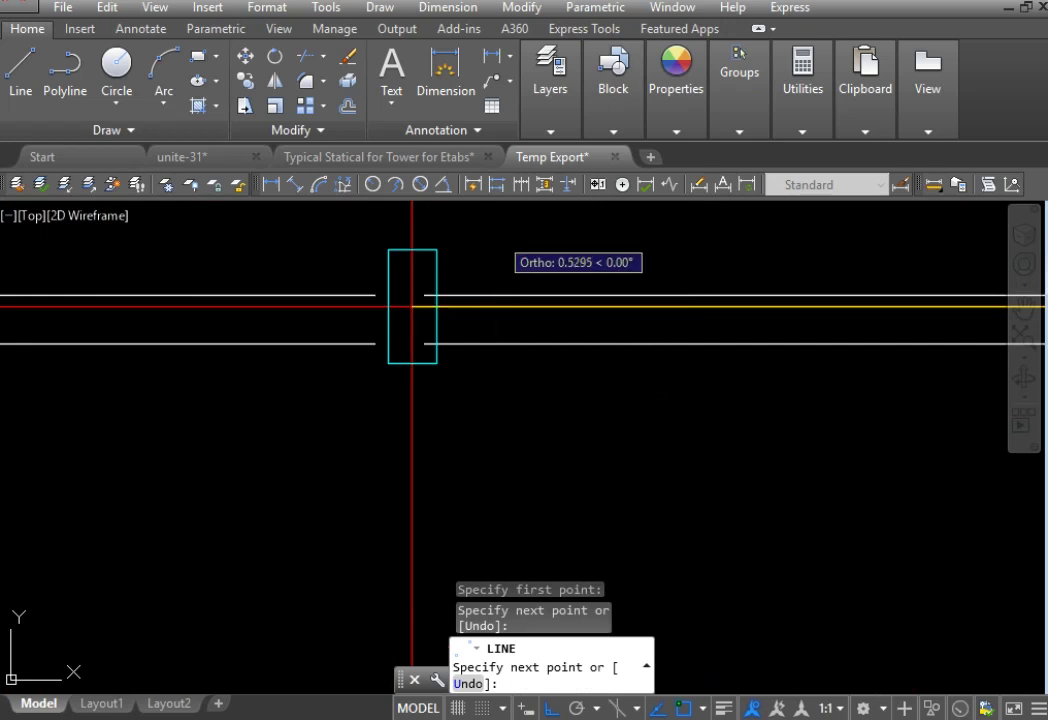
key("Return")
Step: Set the lineweight of the 00-EX-B25x60 layer to 0.35 mm
scroll(414, 381, "up", 2)
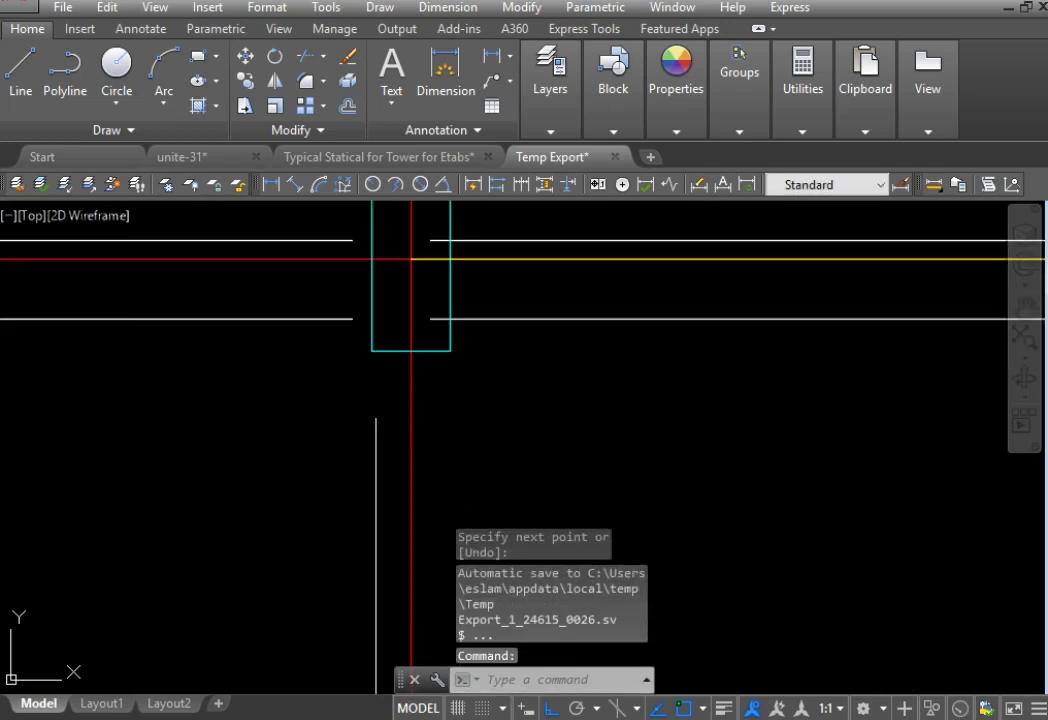
middle_click_drag(444, 255, 472, 487)
scroll(467, 398, "up", 3)
scroll(430, 388, "up", 2)
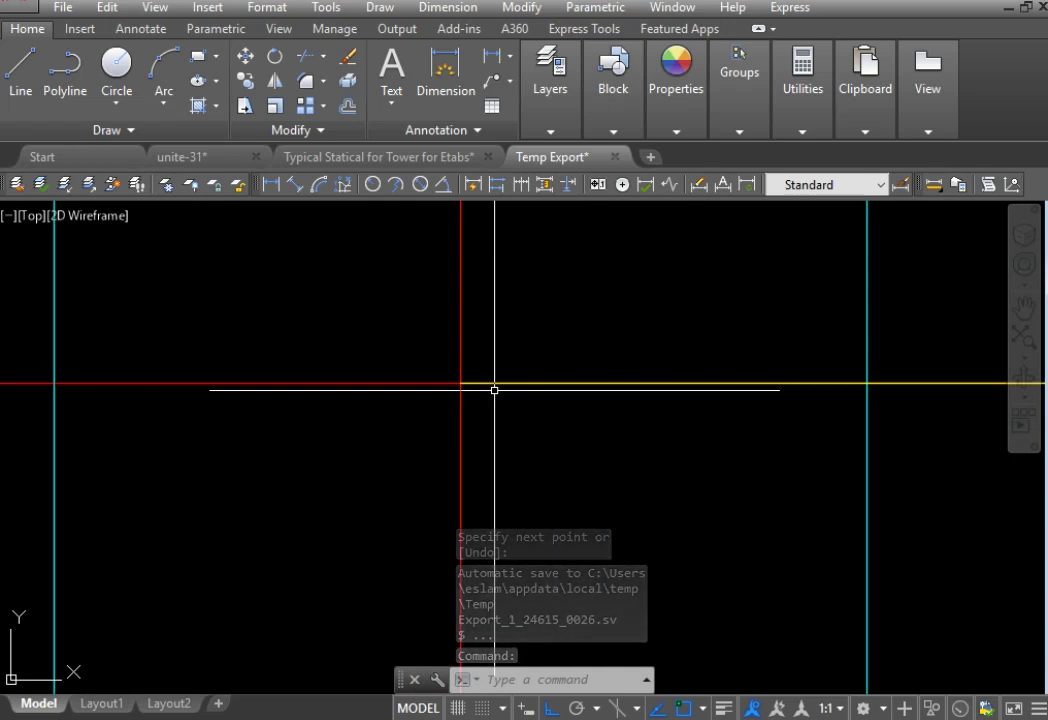
scroll(494, 390, "down", 8)
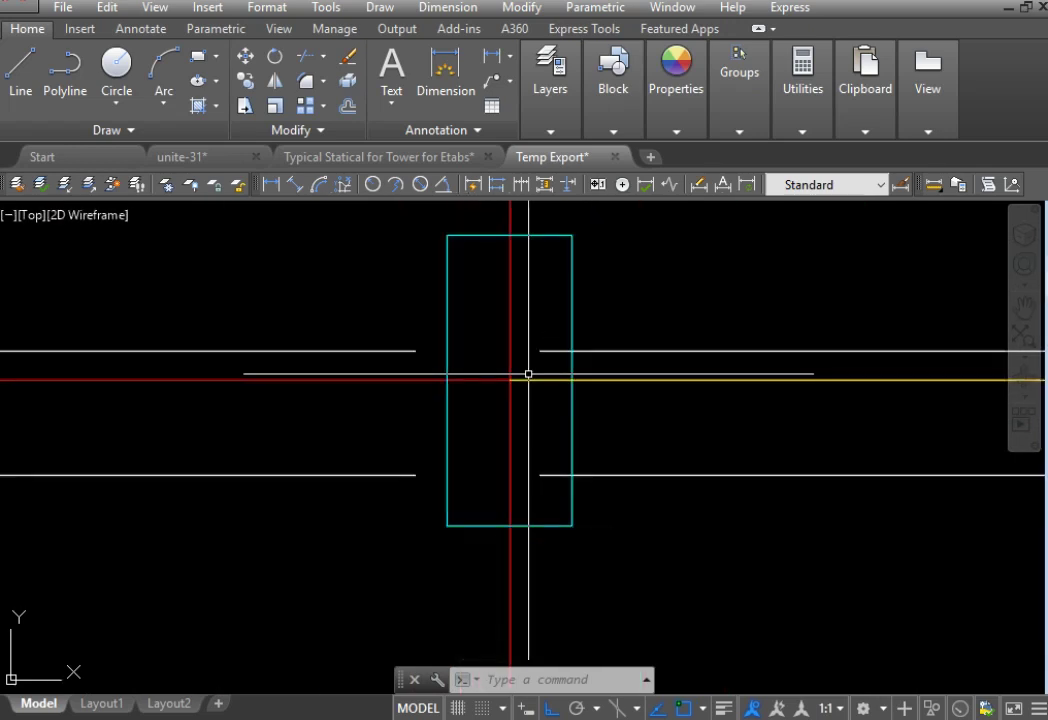
scroll(730, 346, "down", 6)
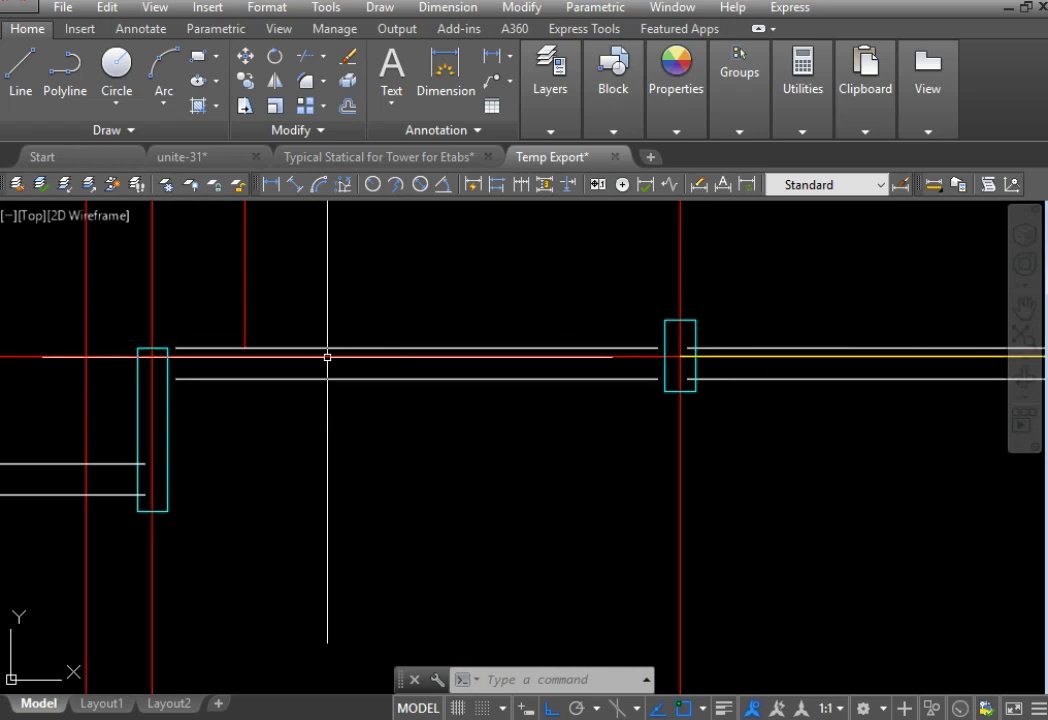
left_click(567, 118)
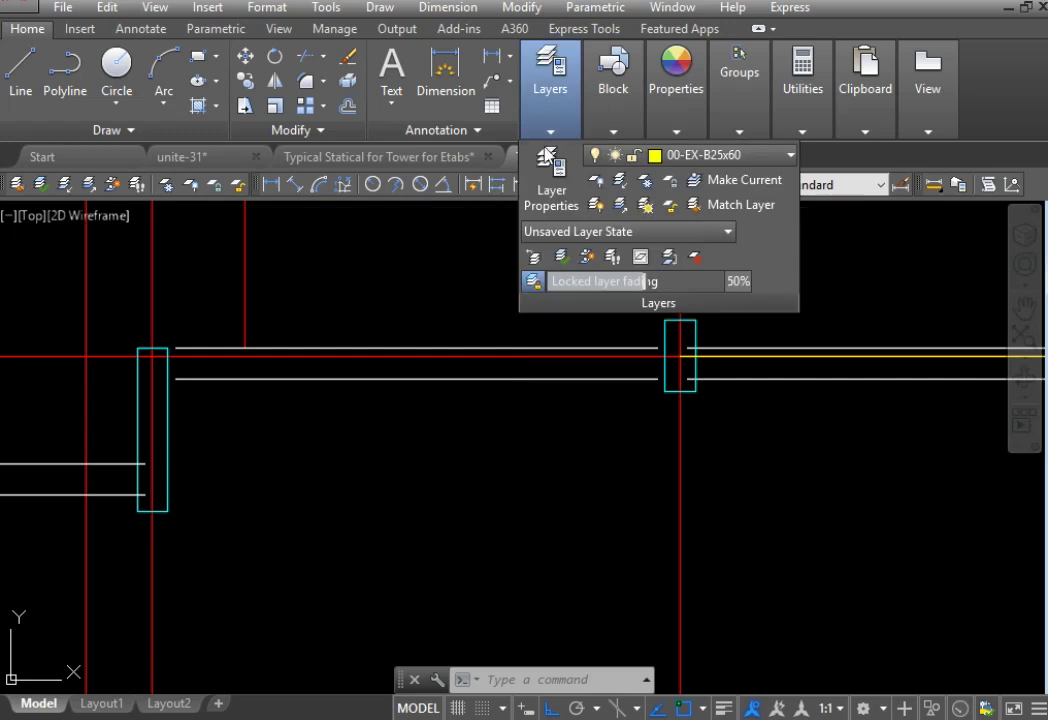
left_click(555, 185)
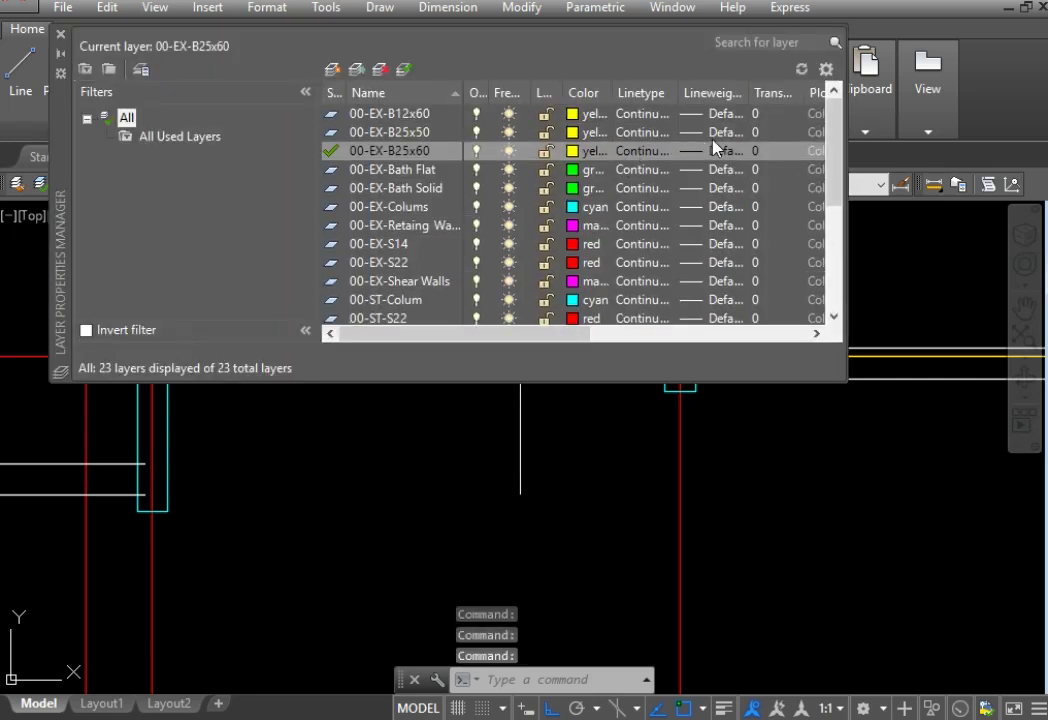
left_click(741, 155)
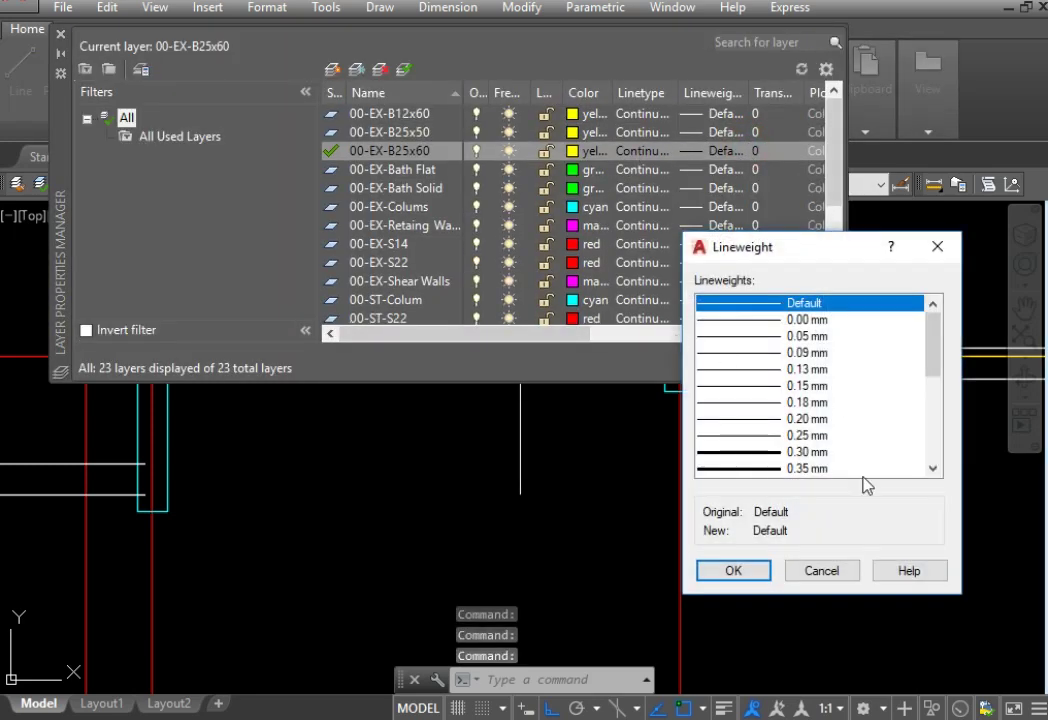
left_click(828, 468)
left_click(733, 570)
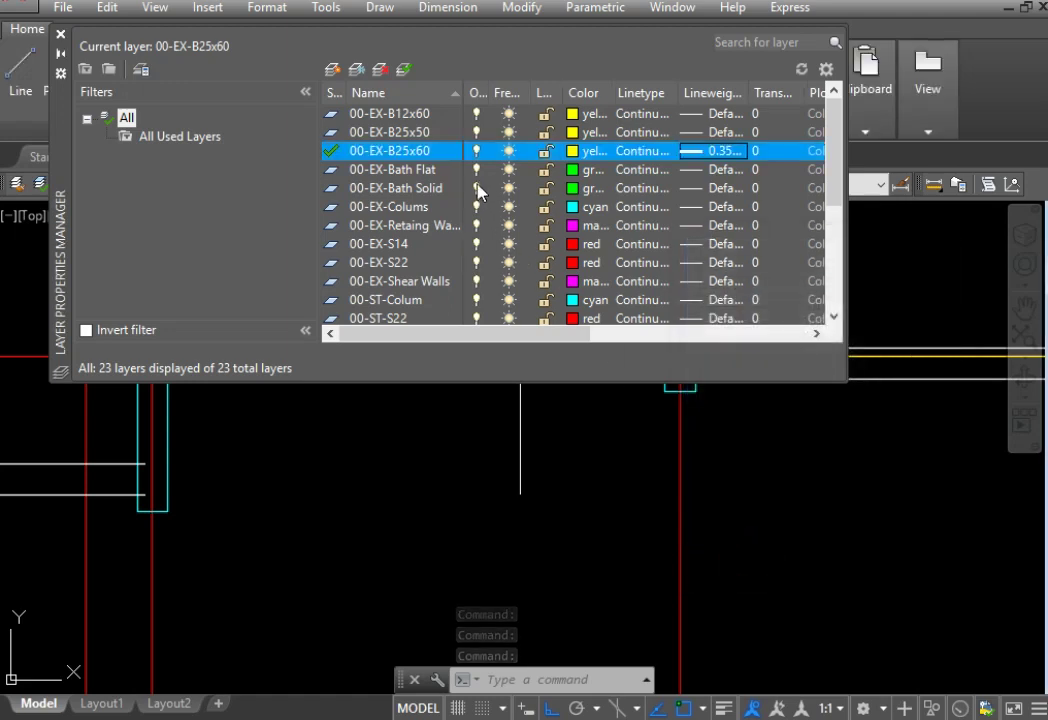
Step: Set the lineweight of the 00-EX-Shear Walls layer to 0.40 mm and close the layer properties
scroll(512, 250, "down", 1)
left_click(711, 227)
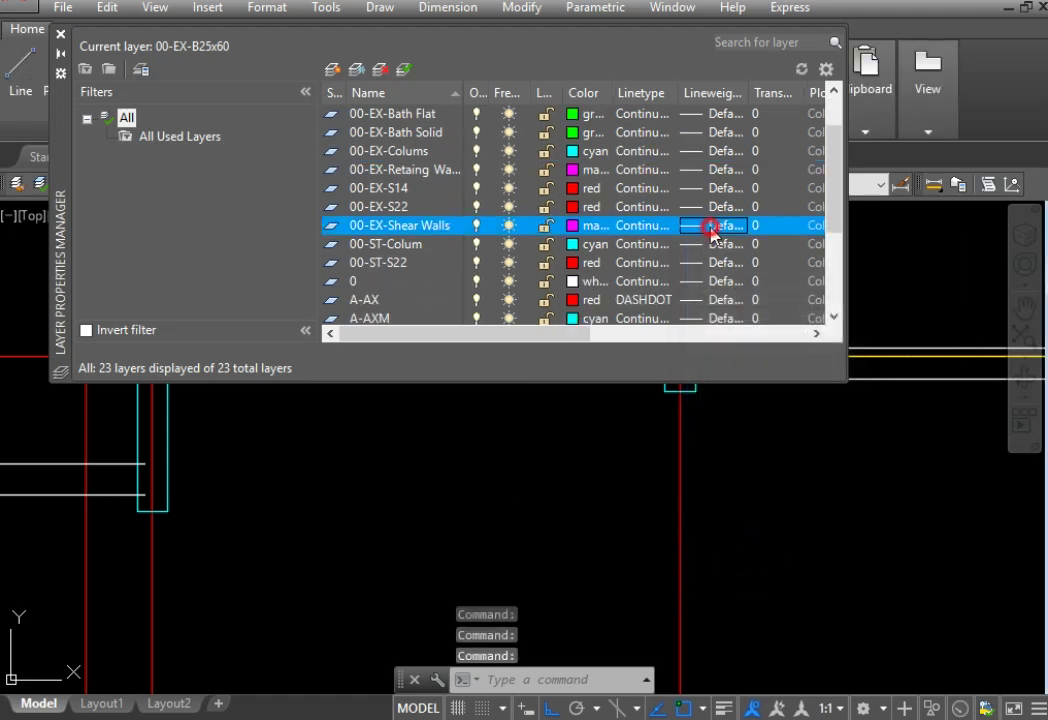
scroll(822, 457, "down", 3)
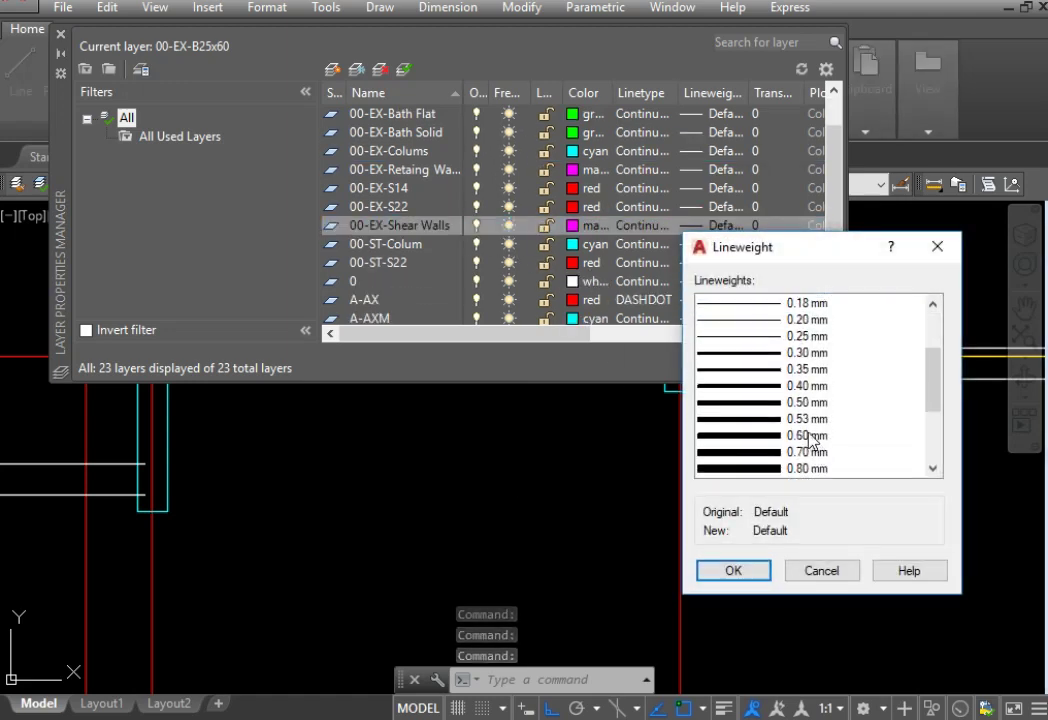
left_click(735, 386)
left_click(733, 570)
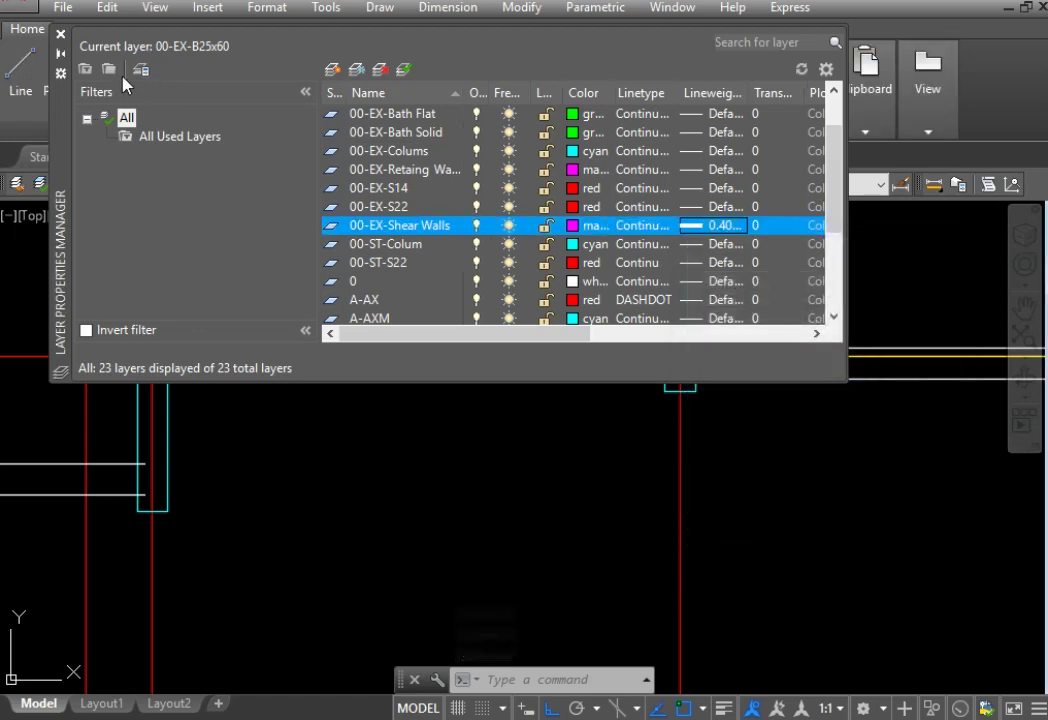
left_click(57, 36)
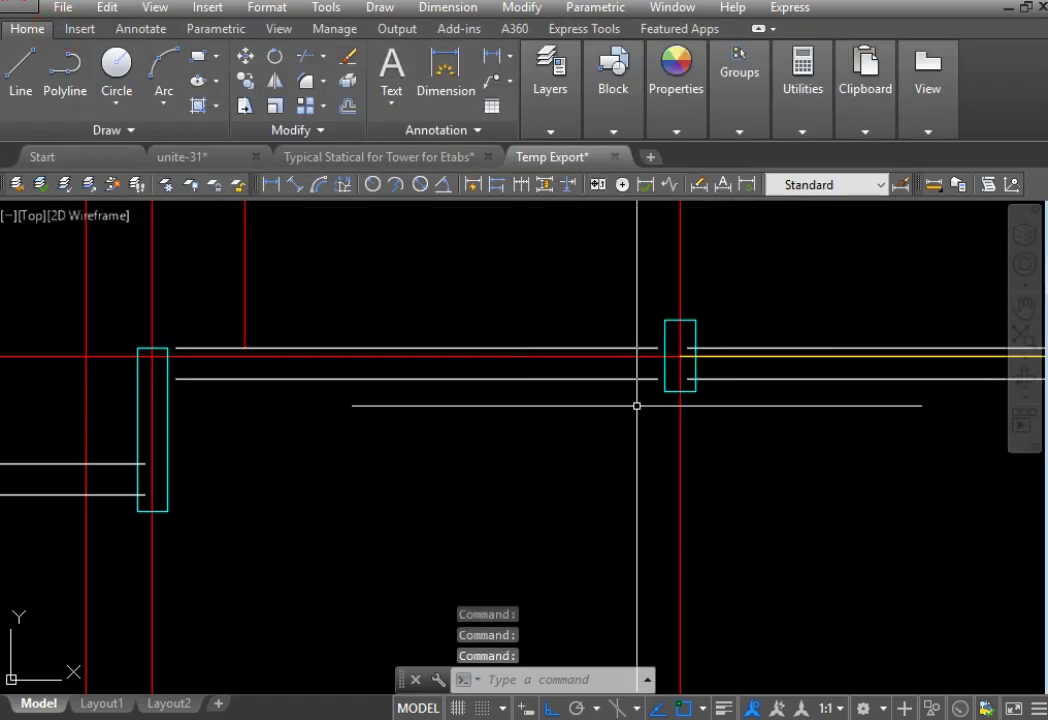
Step: Turn on the display of lineweights in the drawing
left_click(724, 708)
middle_click_drag(213, 423, 335, 393)
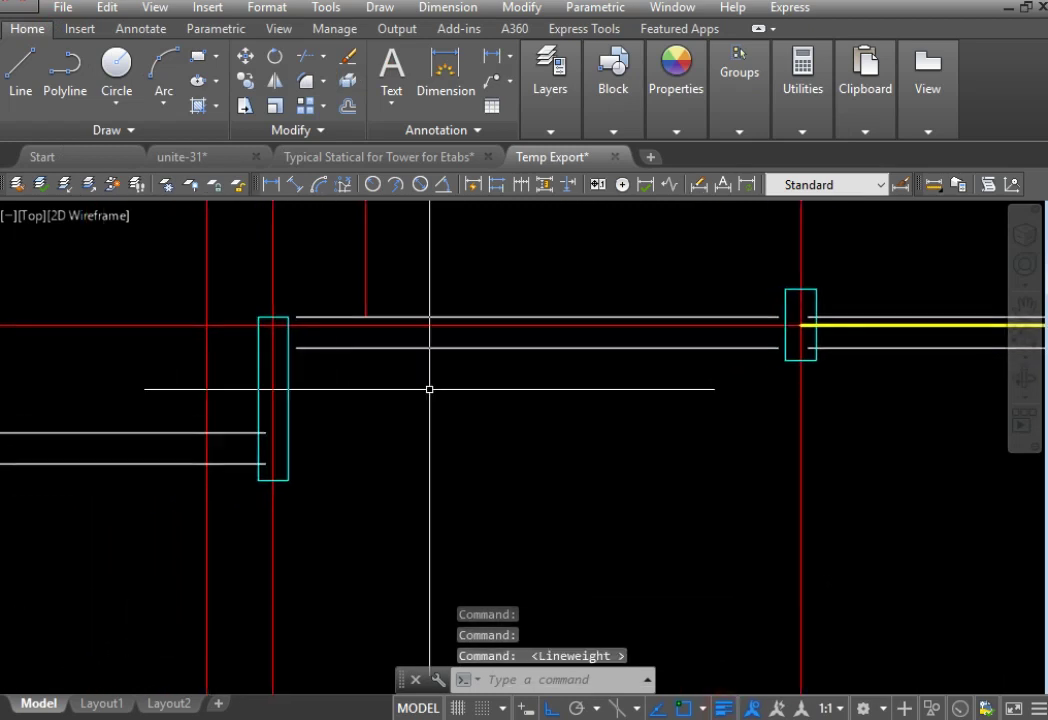
scroll(428, 386, "down", 3)
scroll(607, 393, "up", 5)
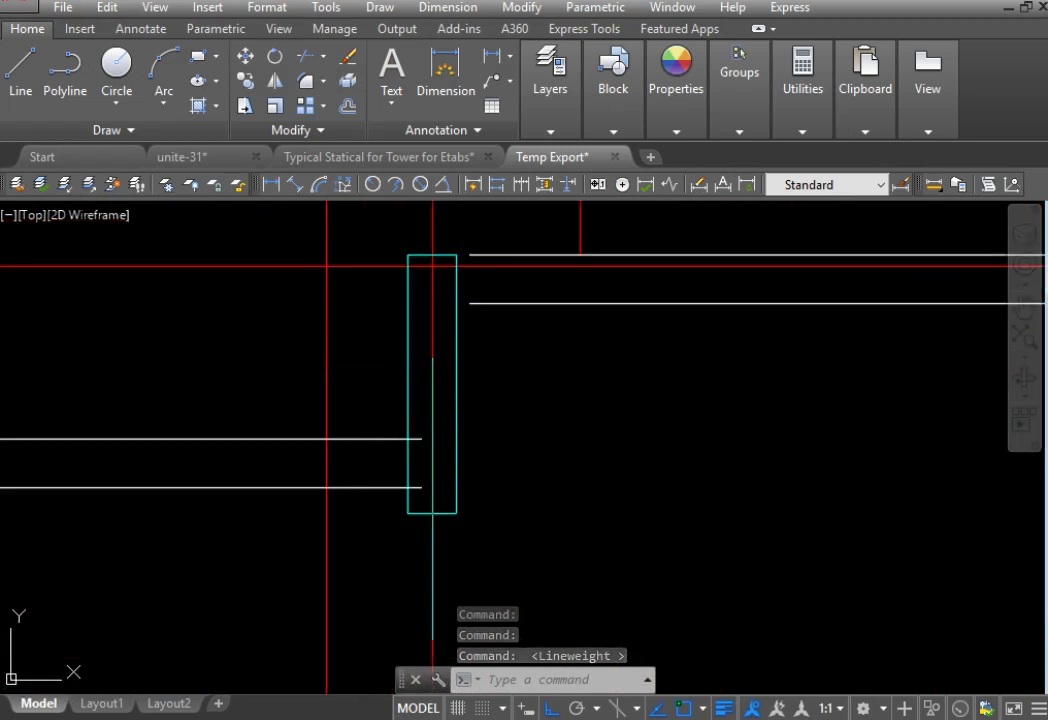
scroll(778, 432, "down", 5)
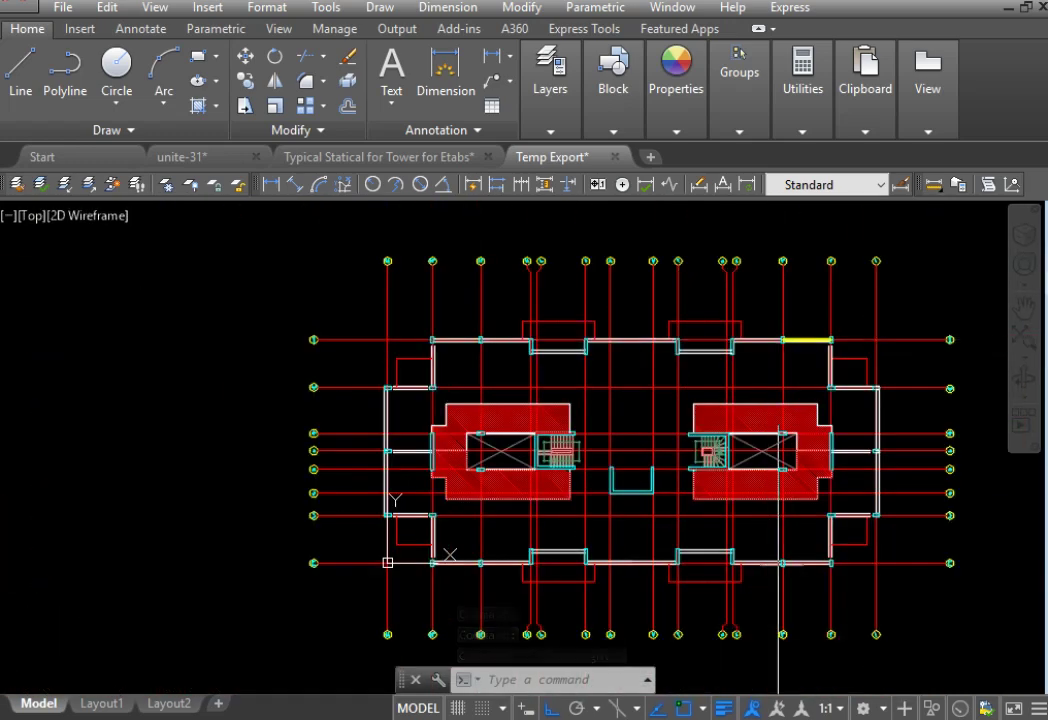
scroll(596, 576, "up", 4)
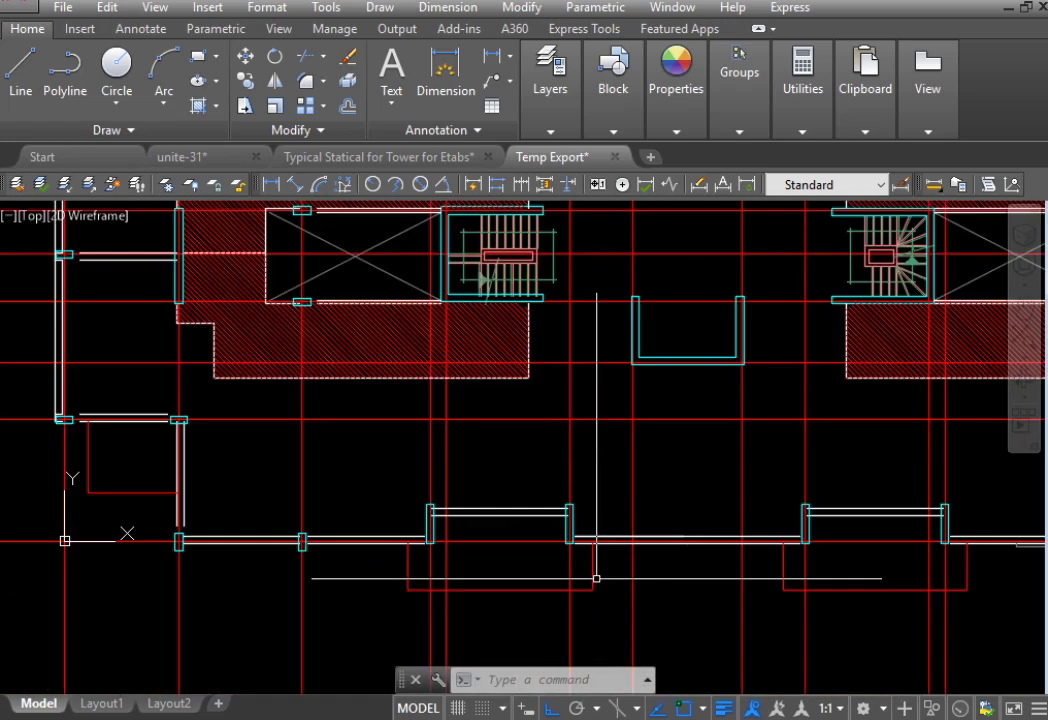
left_click(407, 157)
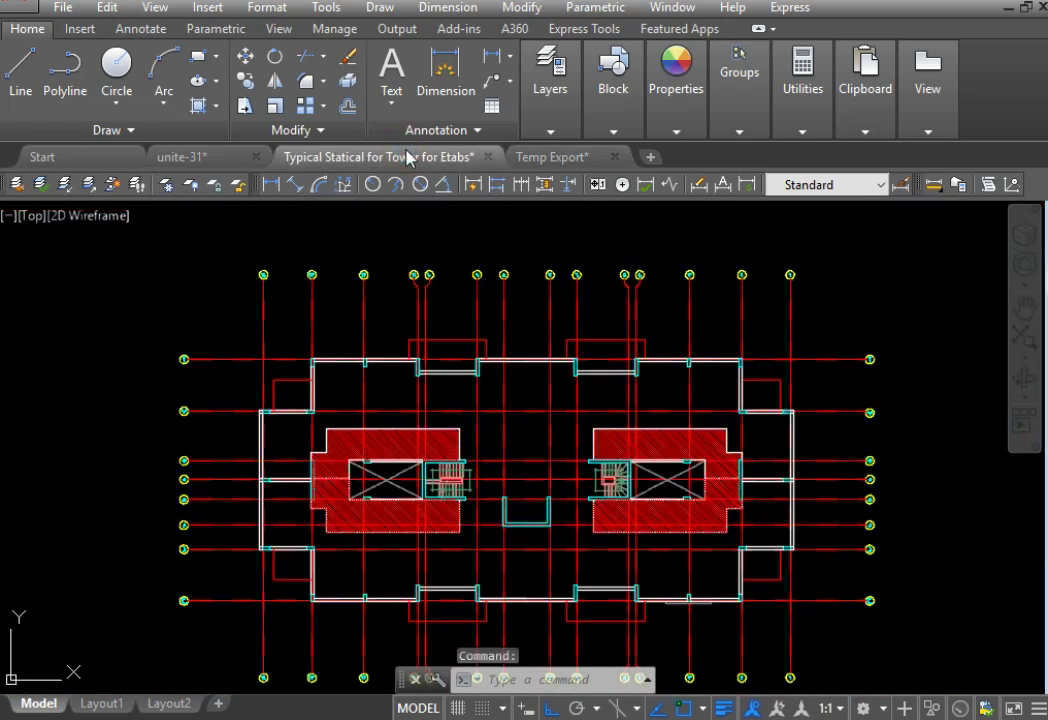
left_click(232, 160)
left_click(551, 161)
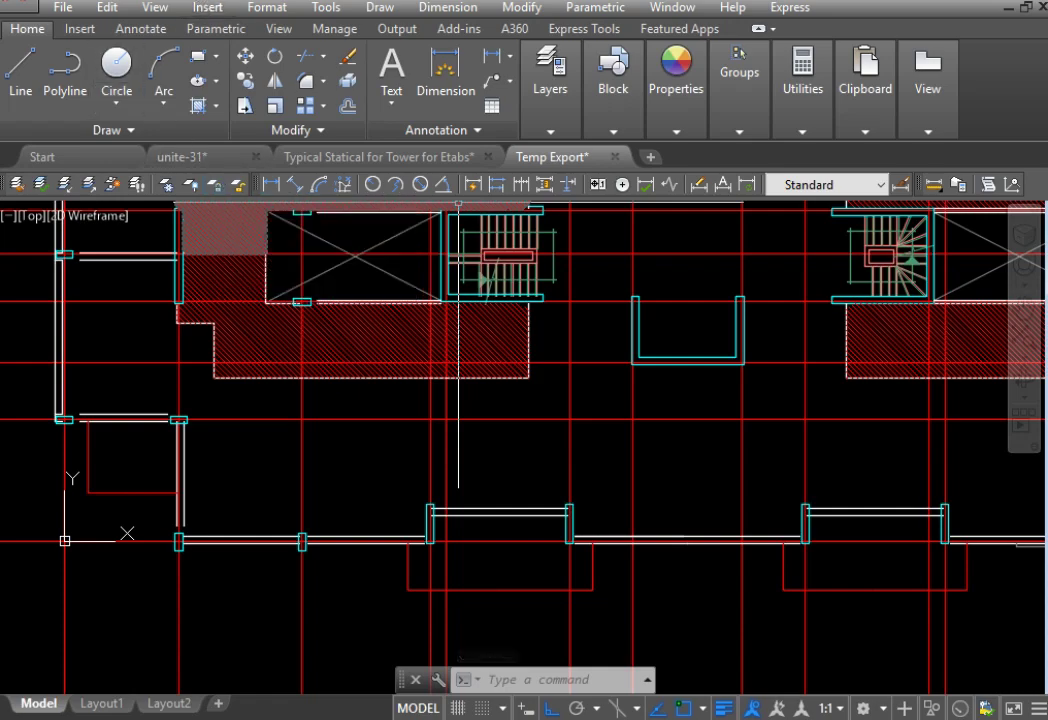
scroll(477, 420, "down", 2)
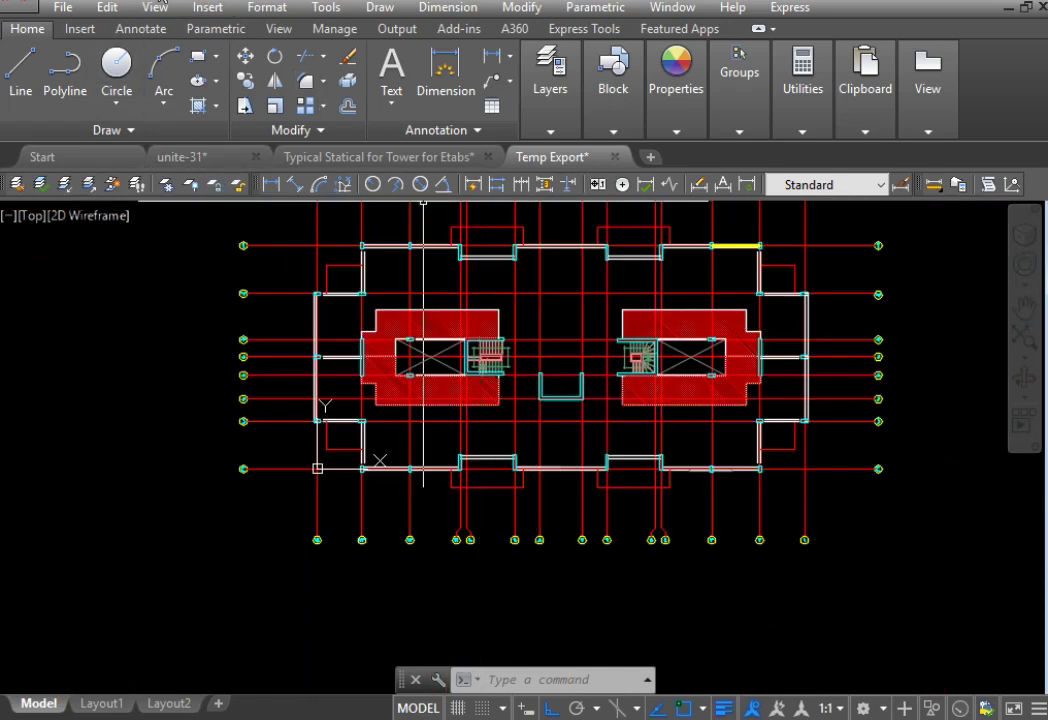
Step: Undo the recent run of operations in Temp Export, going back through the quick dimension and the dimension style change
left_click(196, 2)
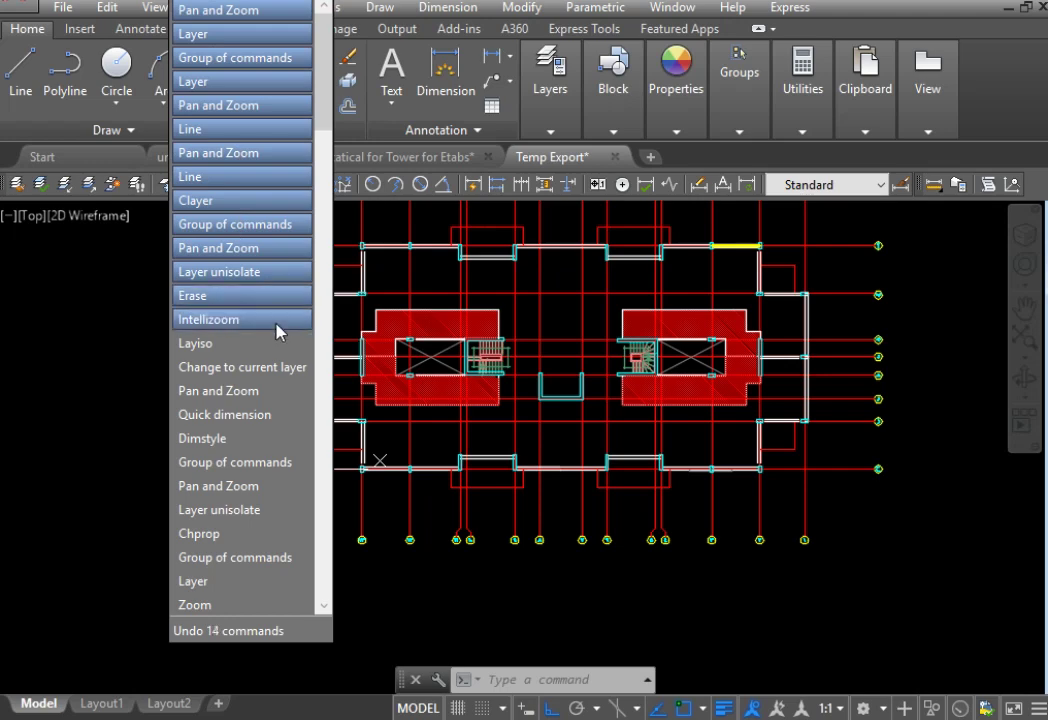
left_click(271, 438)
scroll(749, 288, "up", 4)
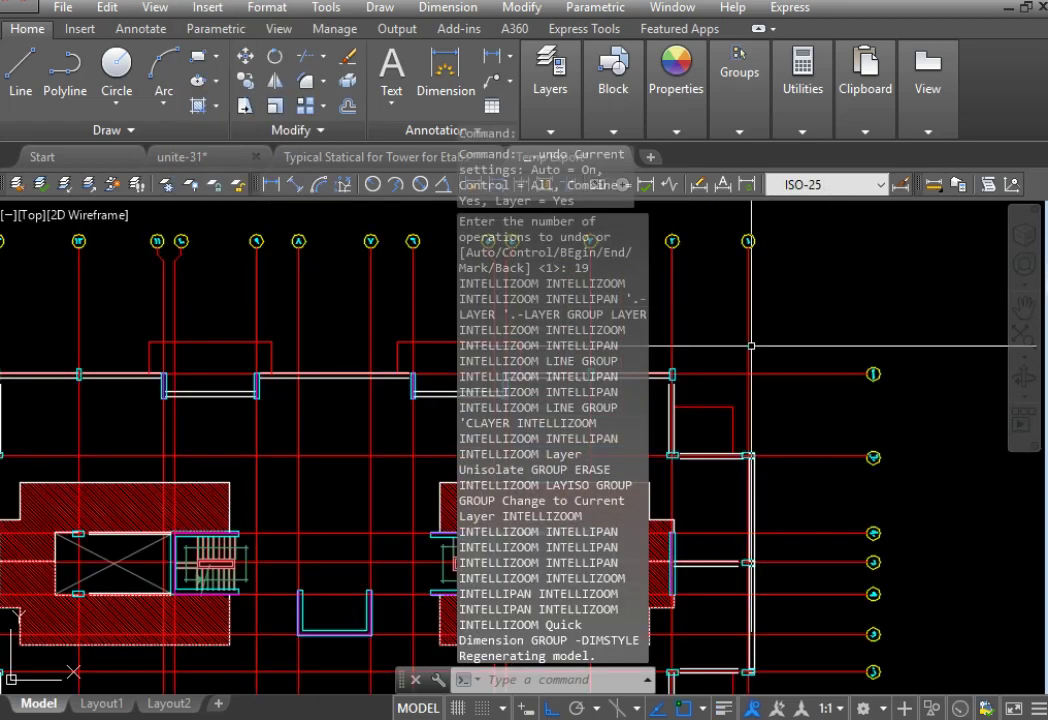
middle_click_drag(789, 316, 813, 316)
middle_click_drag(711, 325, 789, 325)
scroll(716, 329, "up", 4)
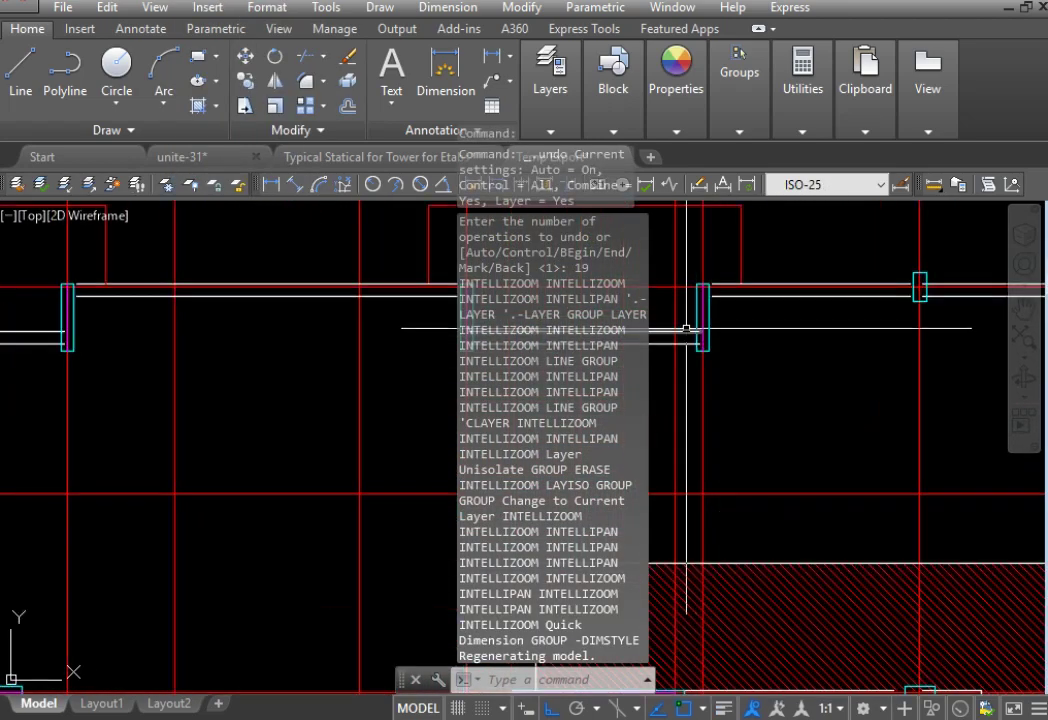
scroll(690, 329, "down", 4)
scroll(866, 421, "up", 5)
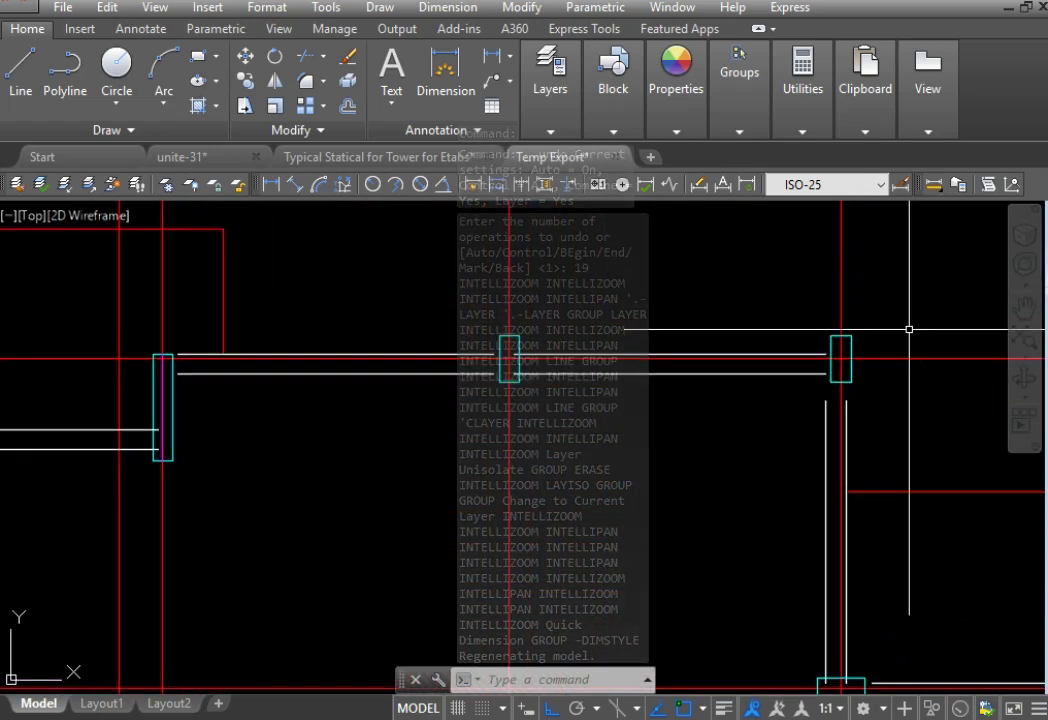
Step: Isolate the 00-EX-Colums layer to check the columns on their own, and restore the hidden layers
left_click(66, 188)
scroll(746, 295, "up", 4)
left_click(737, 304)
left_click(704, 337)
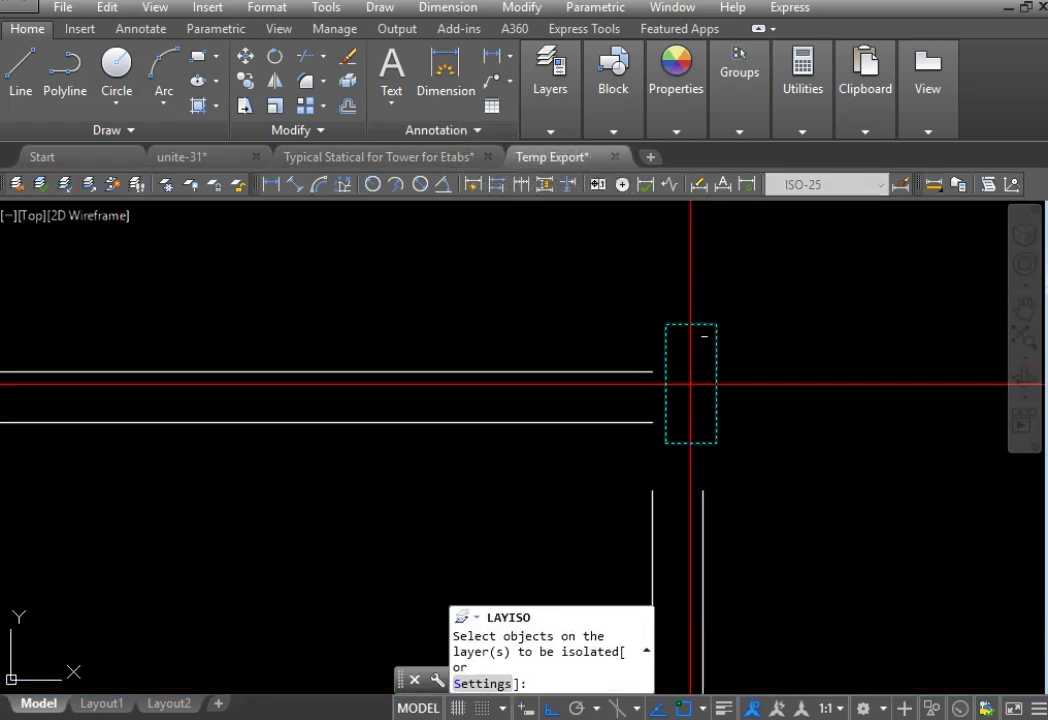
key("Return")
scroll(797, 295, "down", 4)
scroll(922, 275, "down", 5)
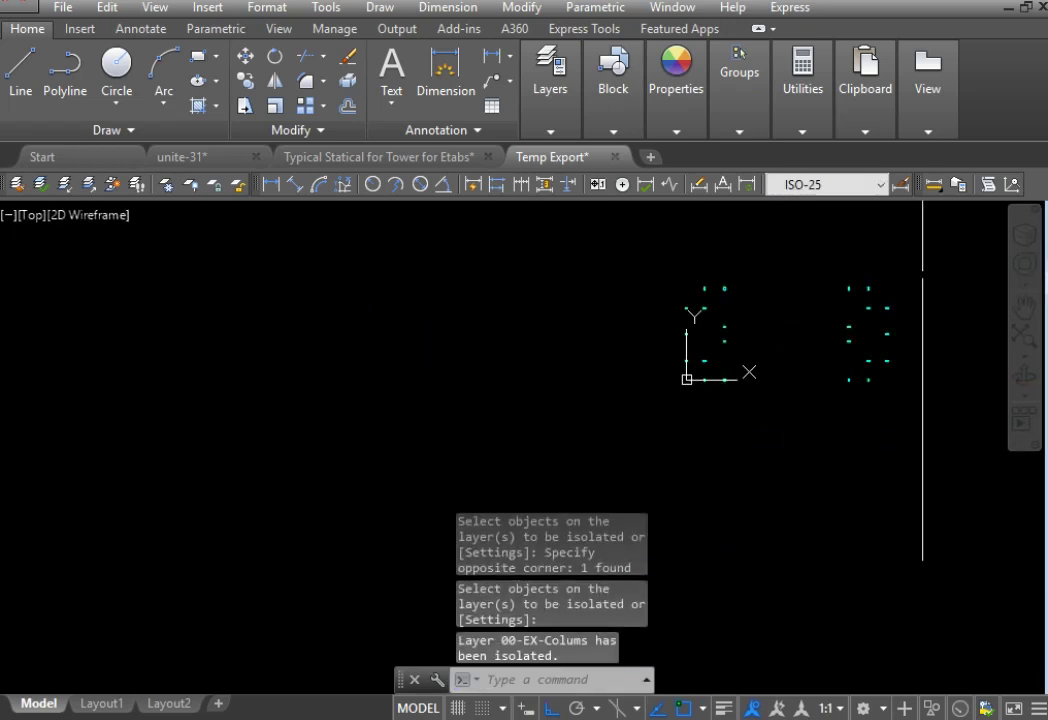
left_click(928, 260)
left_click(1001, 246)
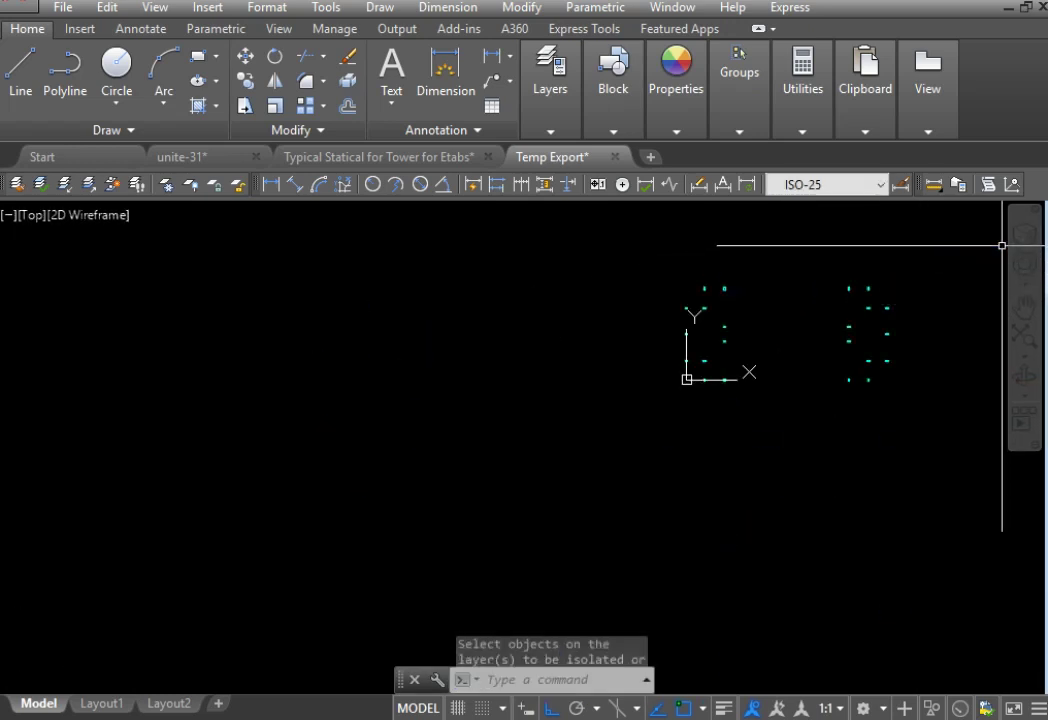
left_click(96, 186)
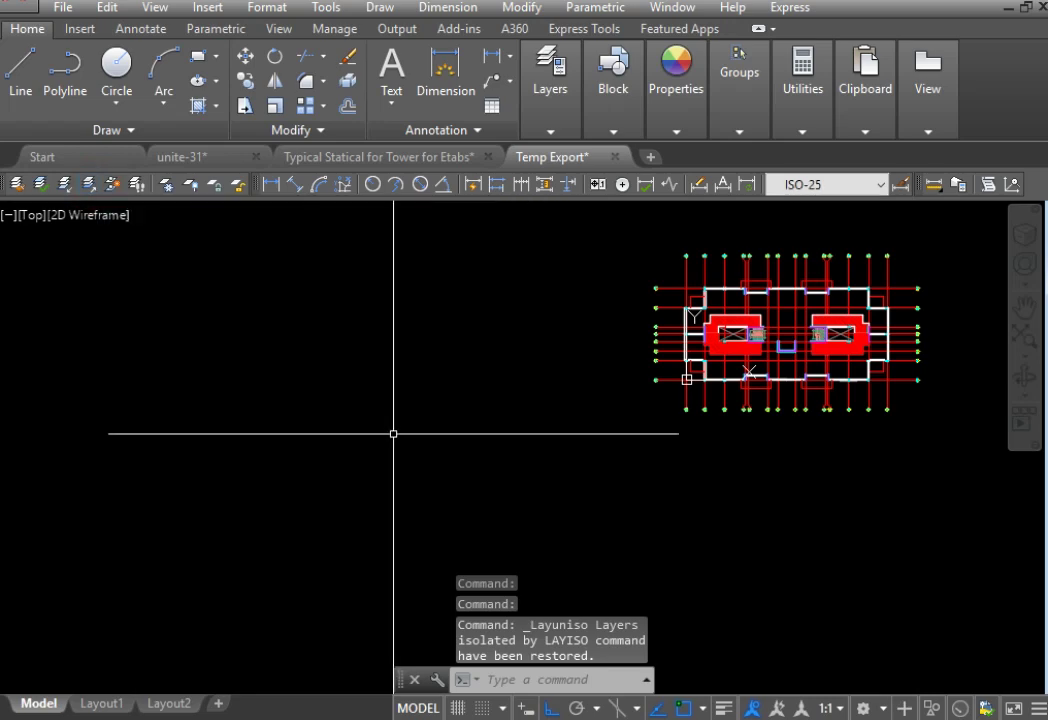
Step: Make 00-EX-B25x60 the current layer
scroll(698, 309, "up", 8)
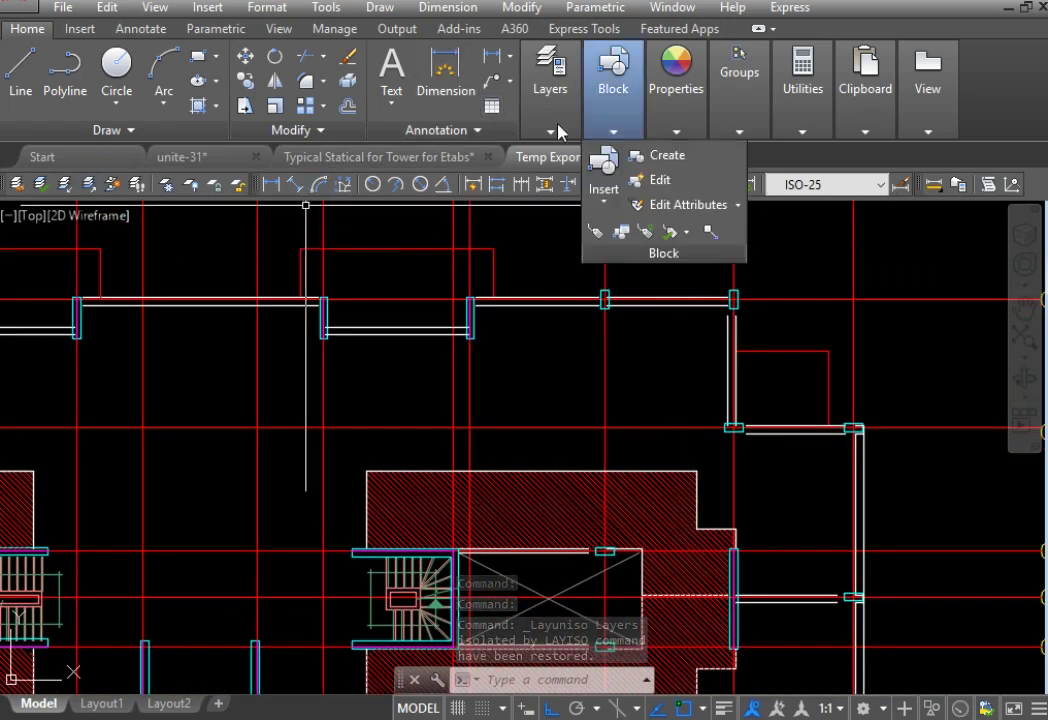
mouse_move(557, 128)
left_click(738, 157)
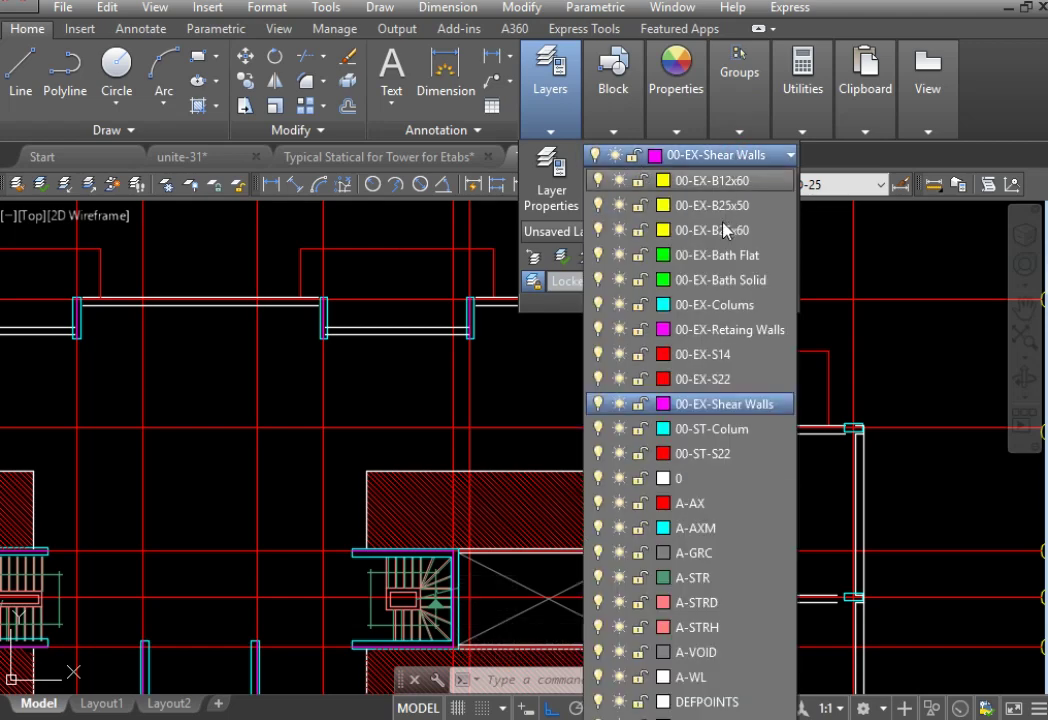
left_click(741, 230)
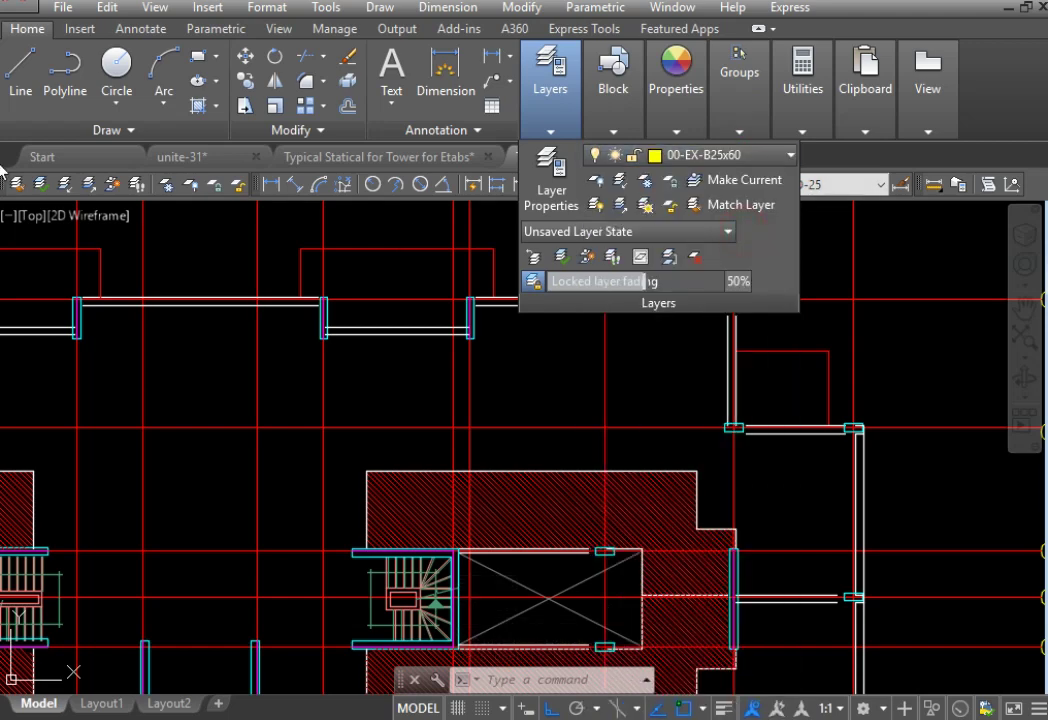
Step: Draw beam lines along the uppermost horizontal grid line, from the grid 2 column through the grid 3 column to the next shear wall's axis
left_click(27, 78)
scroll(689, 359, "up", 5)
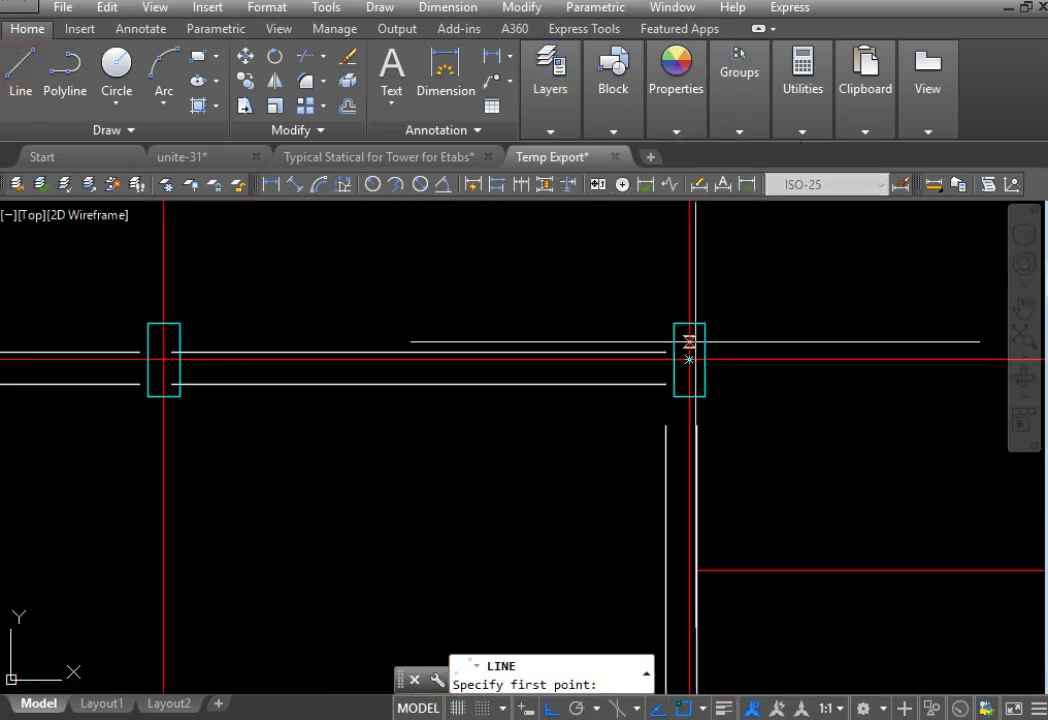
left_click(689, 359)
middle_click_drag(674, 377, 587, 377)
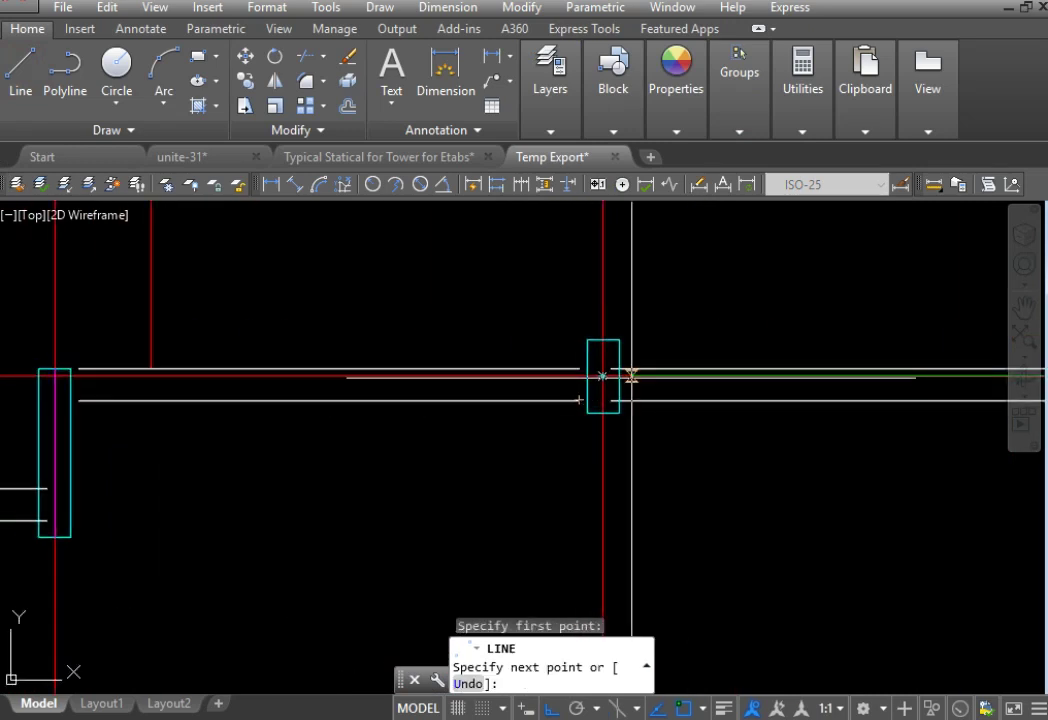
left_click(600, 376)
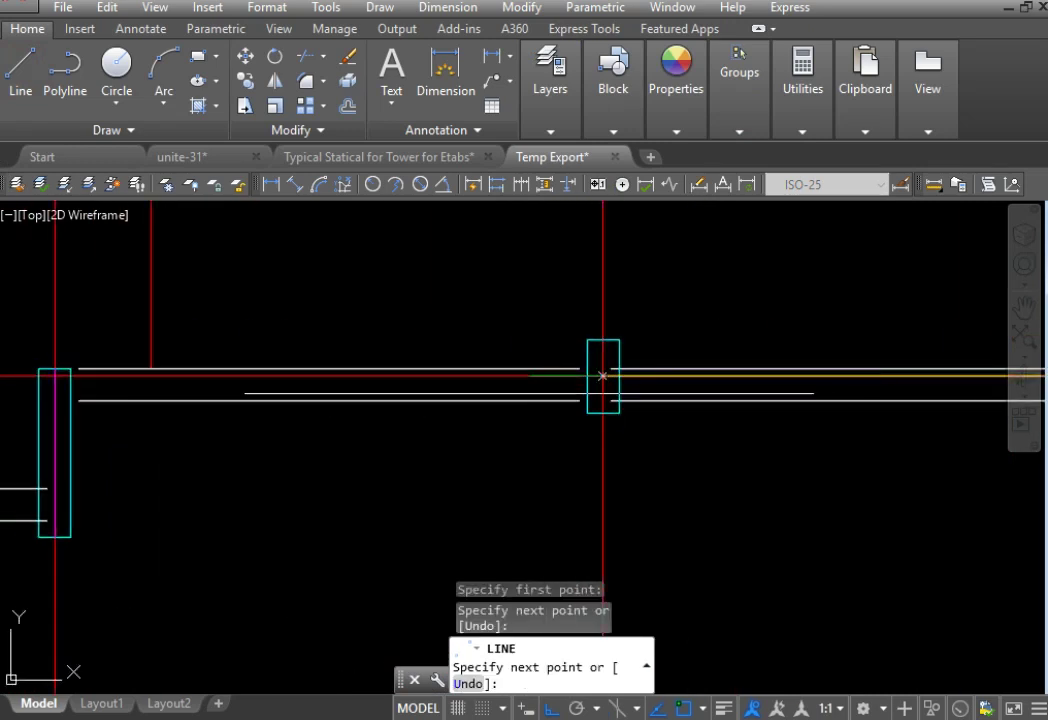
middle_click_drag(269, 400, 627, 398)
scroll(402, 365, "up", 10)
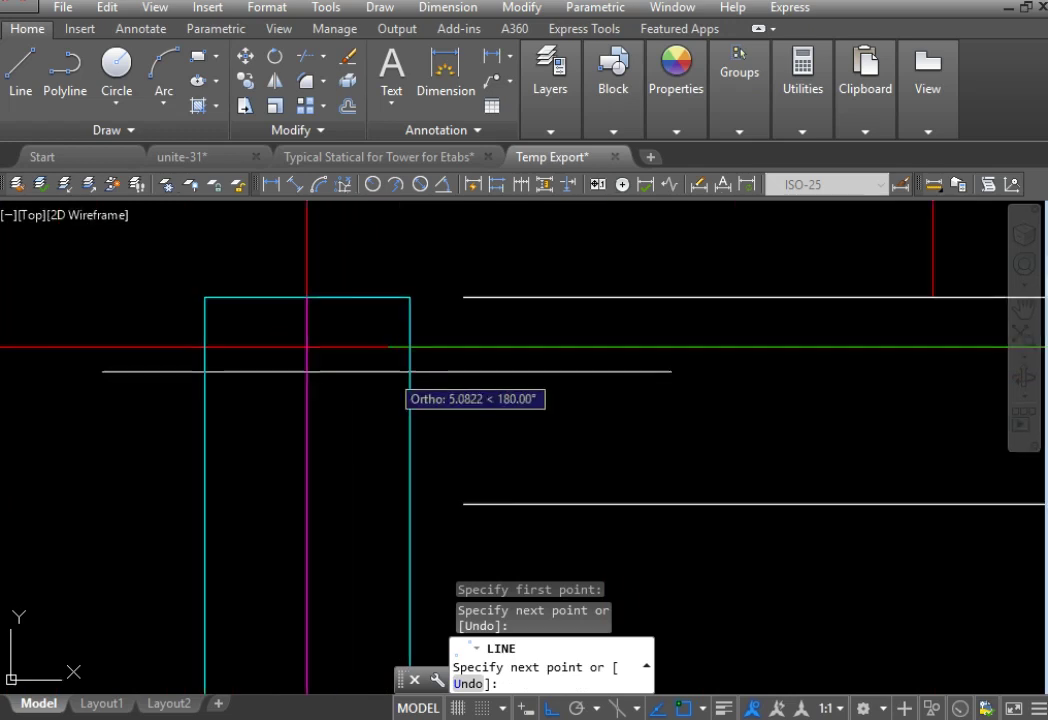
left_click(306, 347)
key("Return")
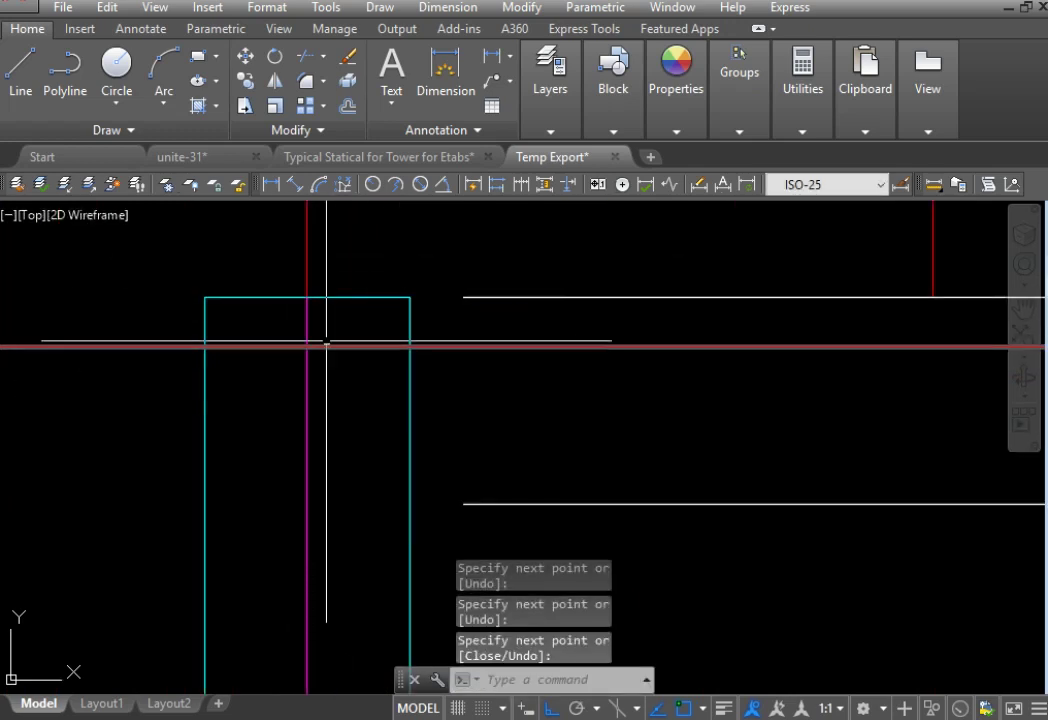
Step: Set the lineweight of the 00-EX-B25x60 layer to 0.30 mm
scroll(375, 388, "down", 4)
left_click(550, 95)
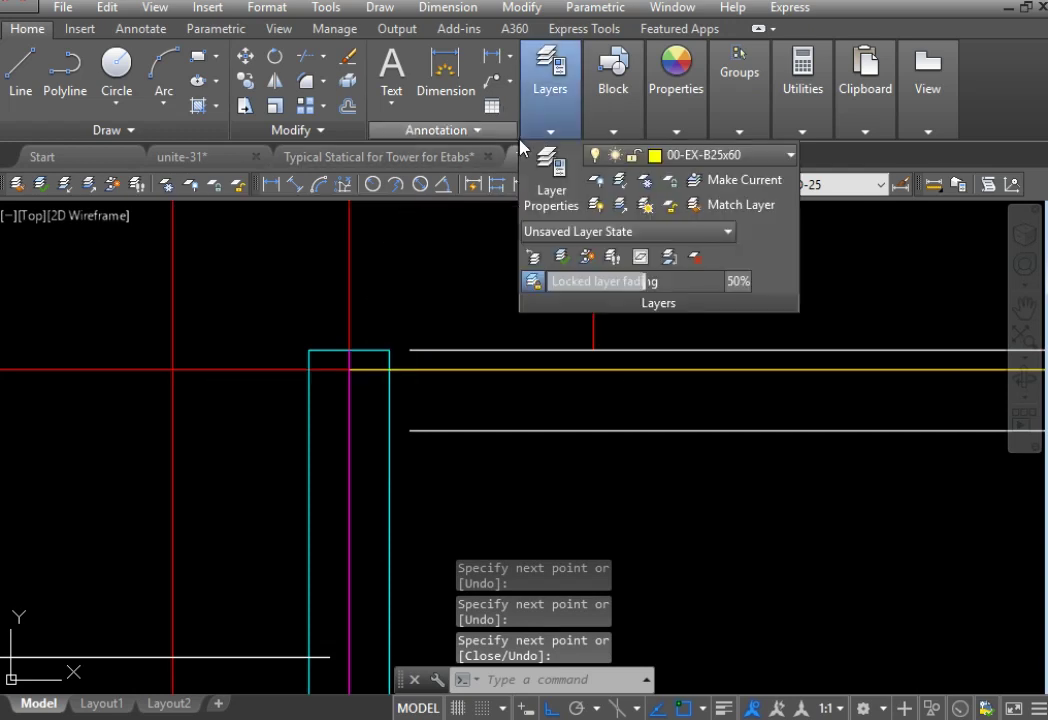
left_click(542, 172)
scroll(505, 268, "down", 3)
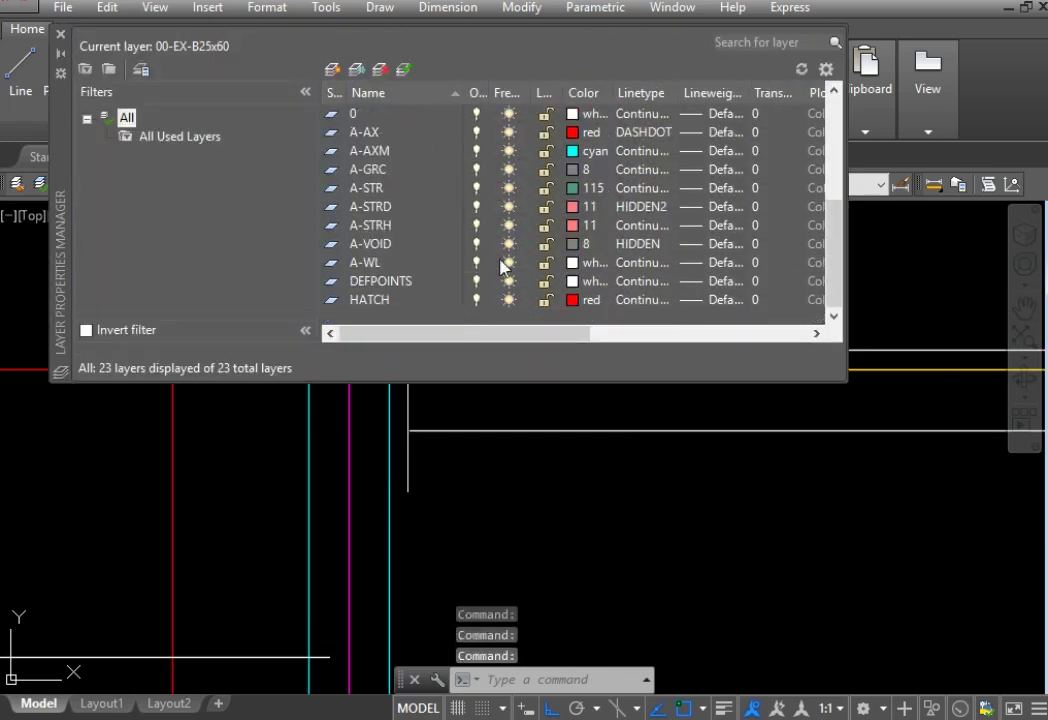
scroll(505, 268, "up", 5)
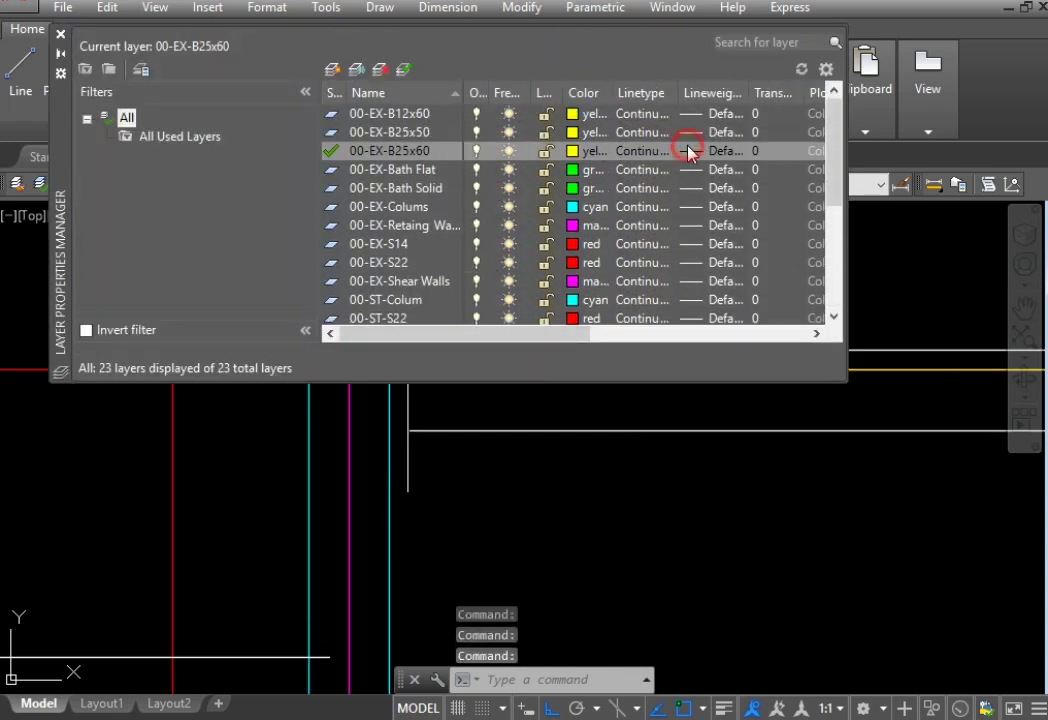
left_click(677, 313)
left_click(792, 452)
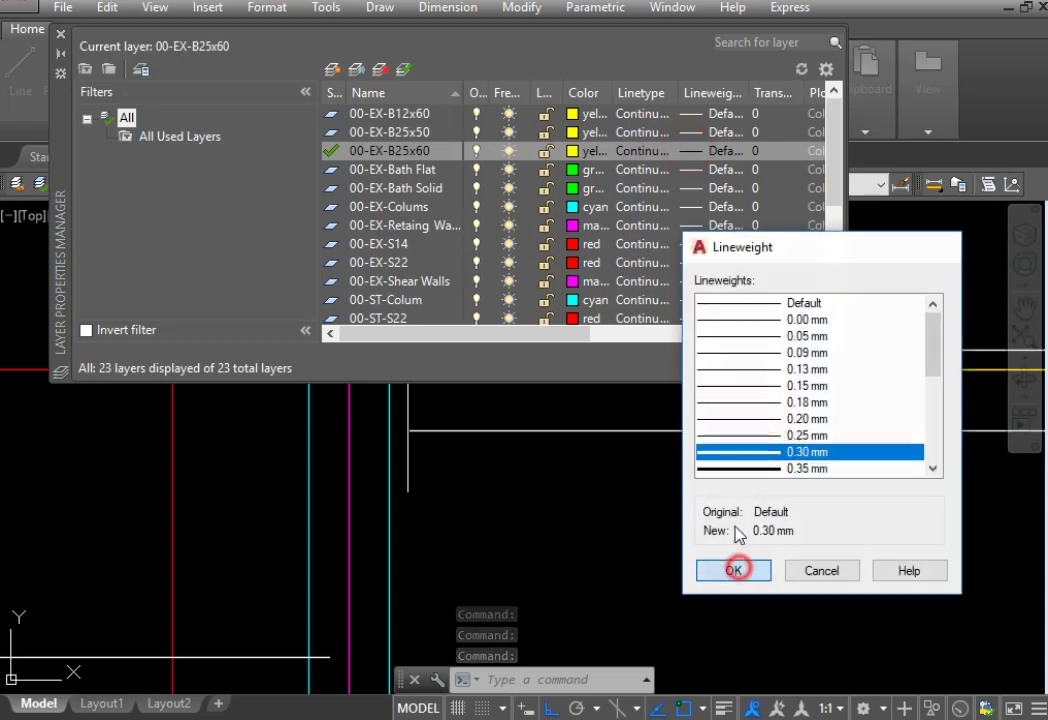
left_click(734, 569)
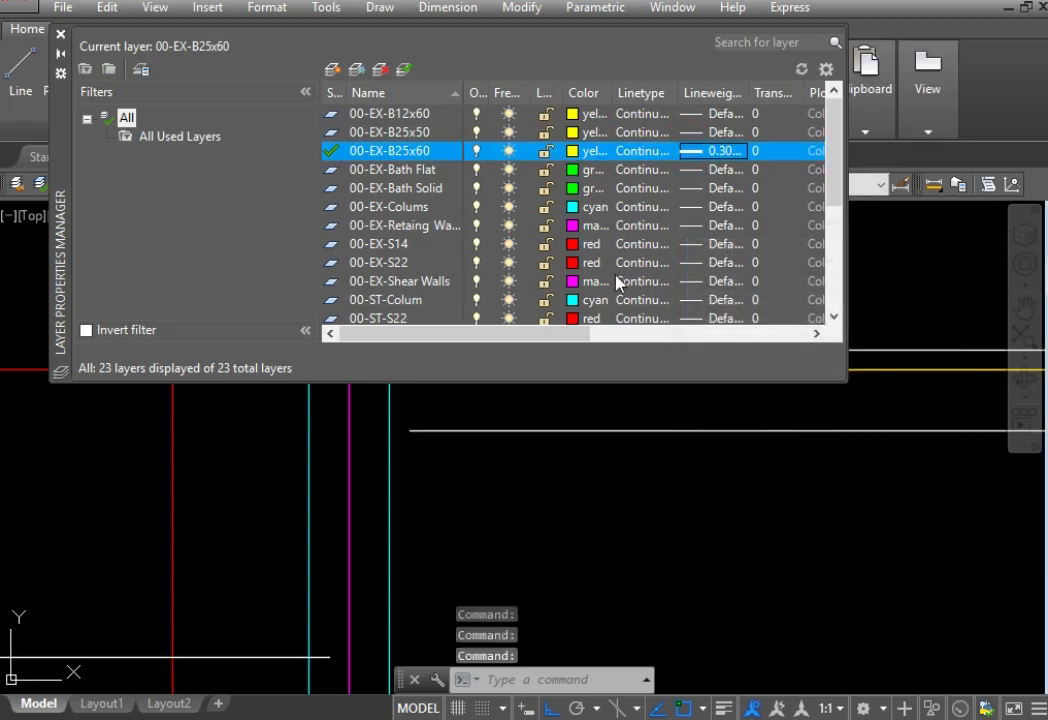
Step: Change the lineweight of the 00-EX-Shear Walls layer and close the layer properties
left_click(692, 282)
left_click(700, 281)
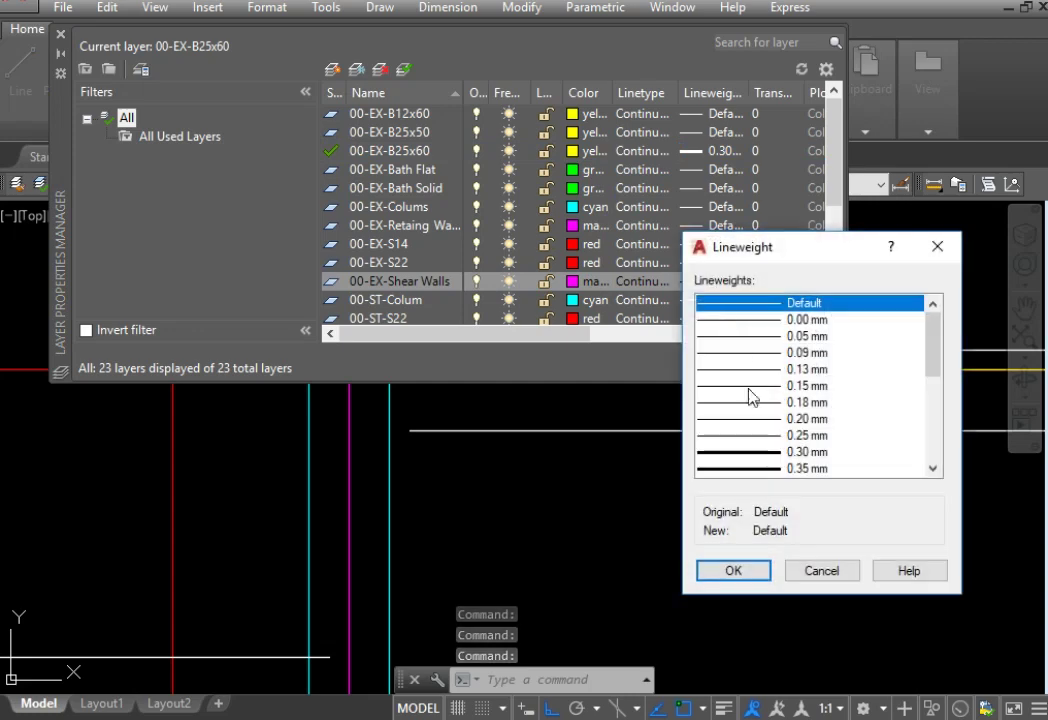
scroll(826, 420, "down", 2)
left_click(820, 386)
left_click(734, 569)
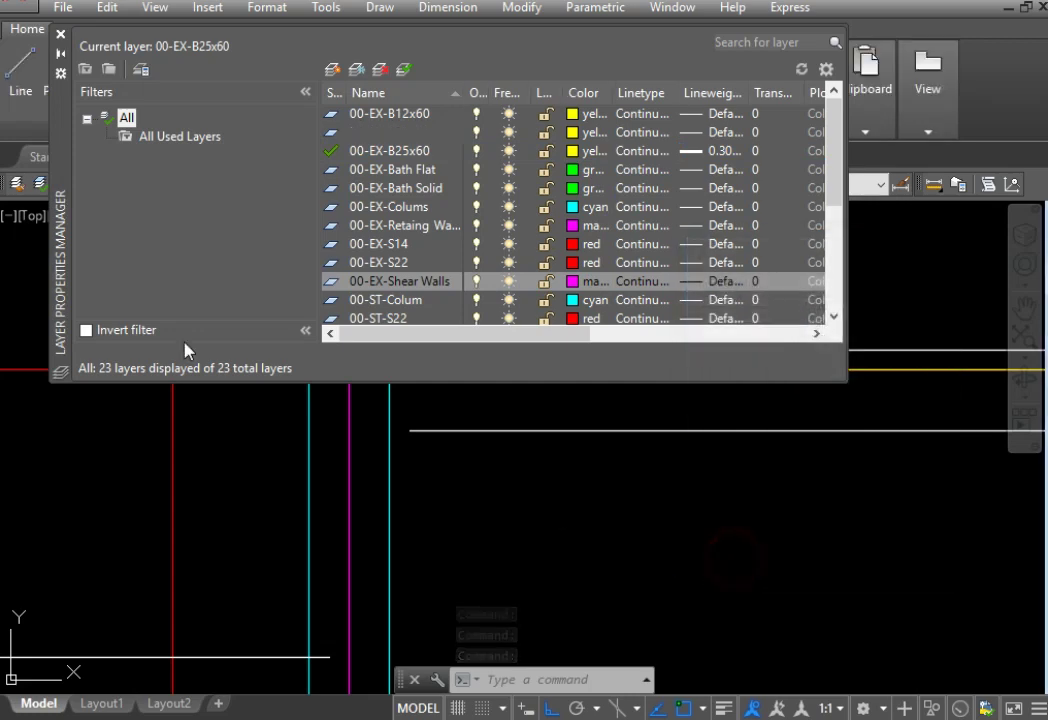
left_click(59, 38)
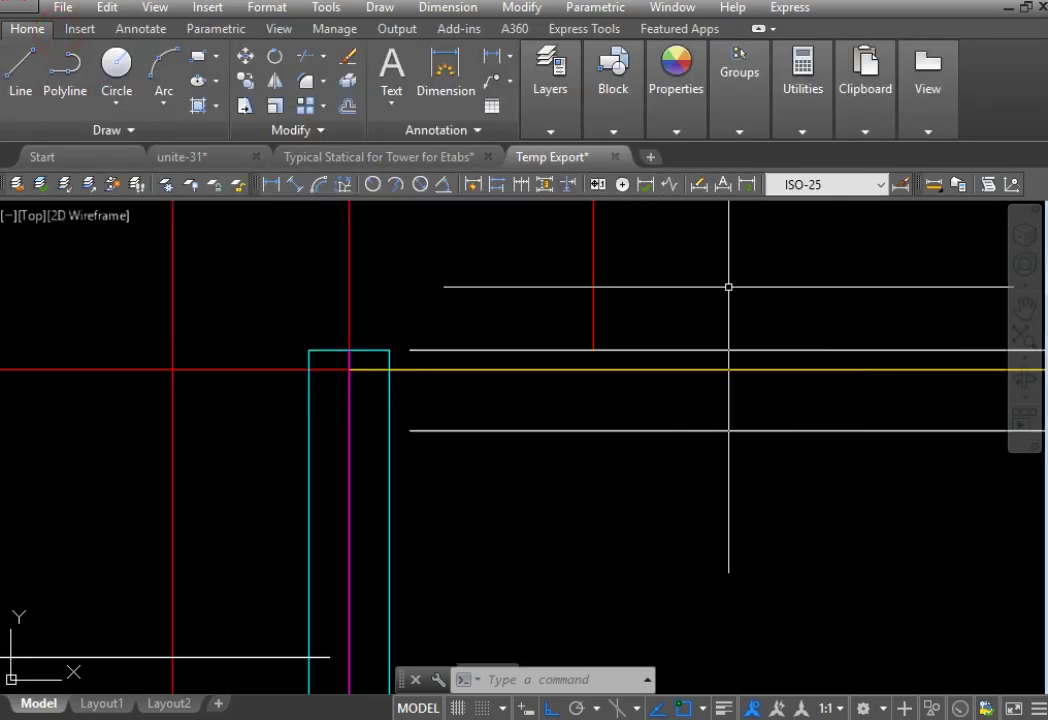
Step: Draw a beam line along the upper edge of the recessed beam, from one shear wall's axis to the facing wall's axis
scroll(727, 286, "down", 3)
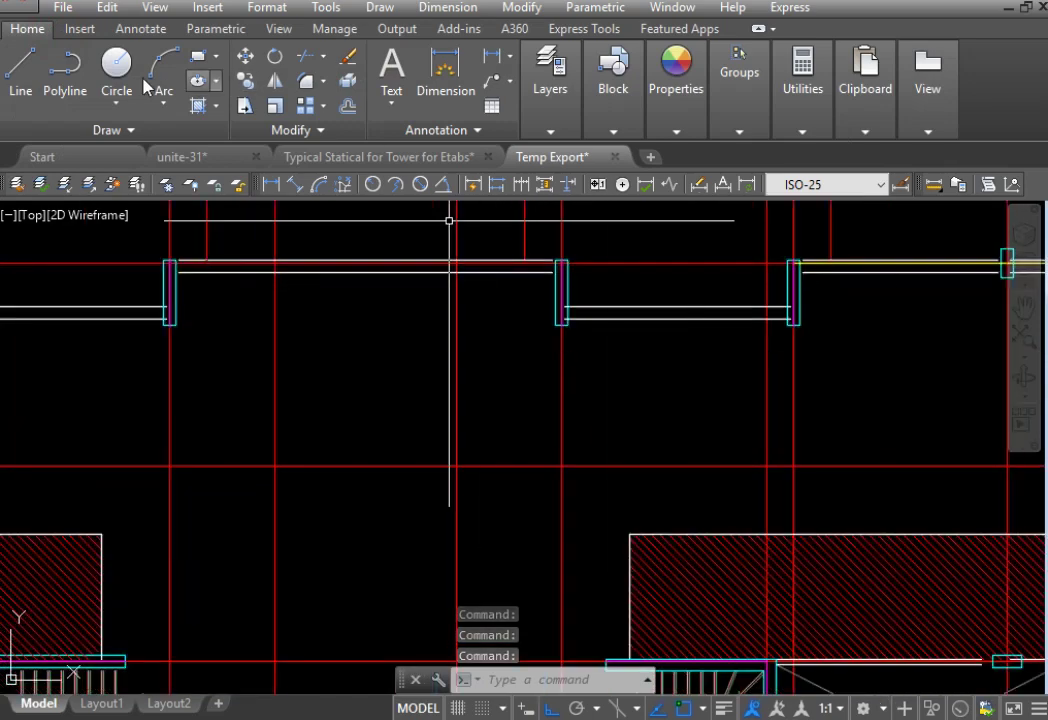
left_click(20, 68)
scroll(740, 272, "up", 3)
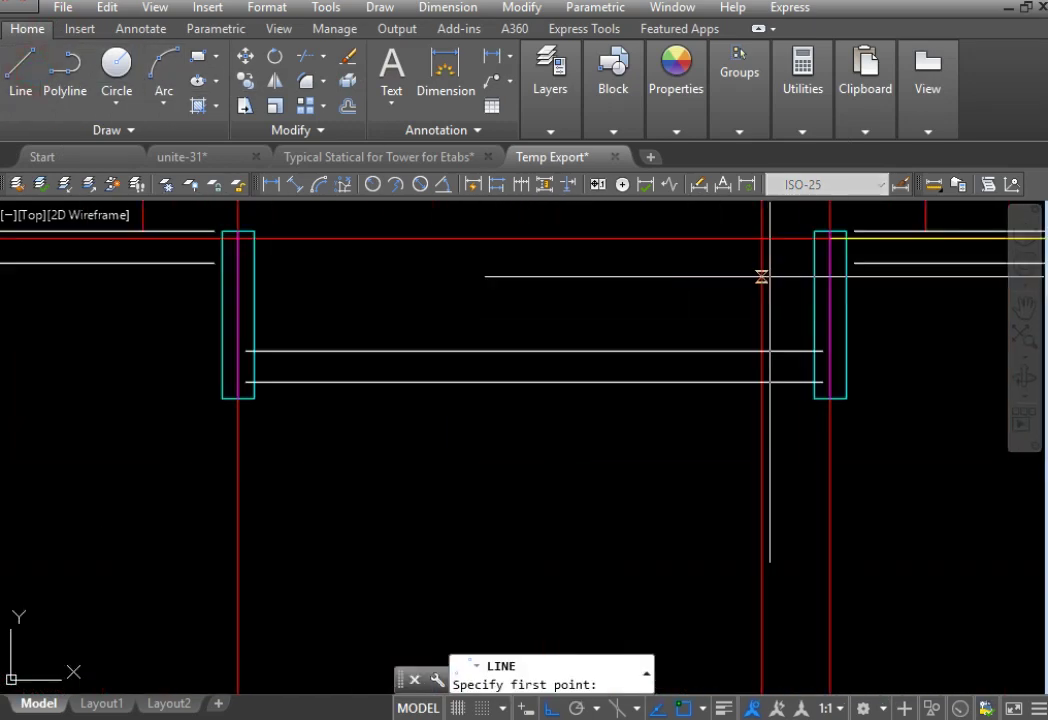
scroll(386, 381, "up", 2)
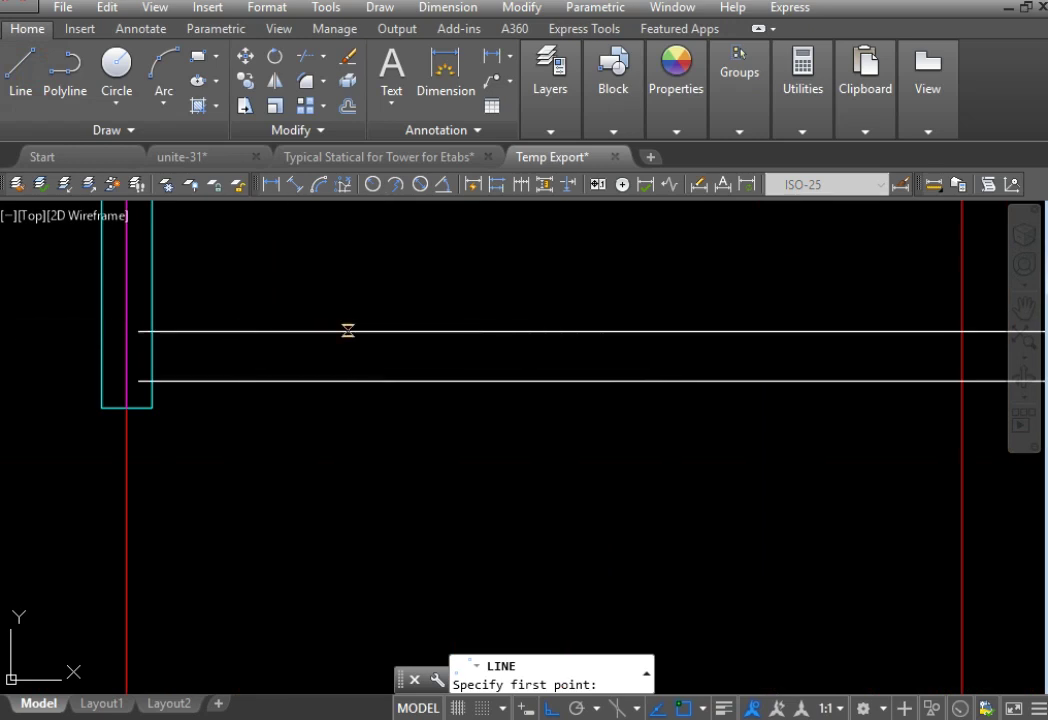
scroll(555, 365, "down", 2)
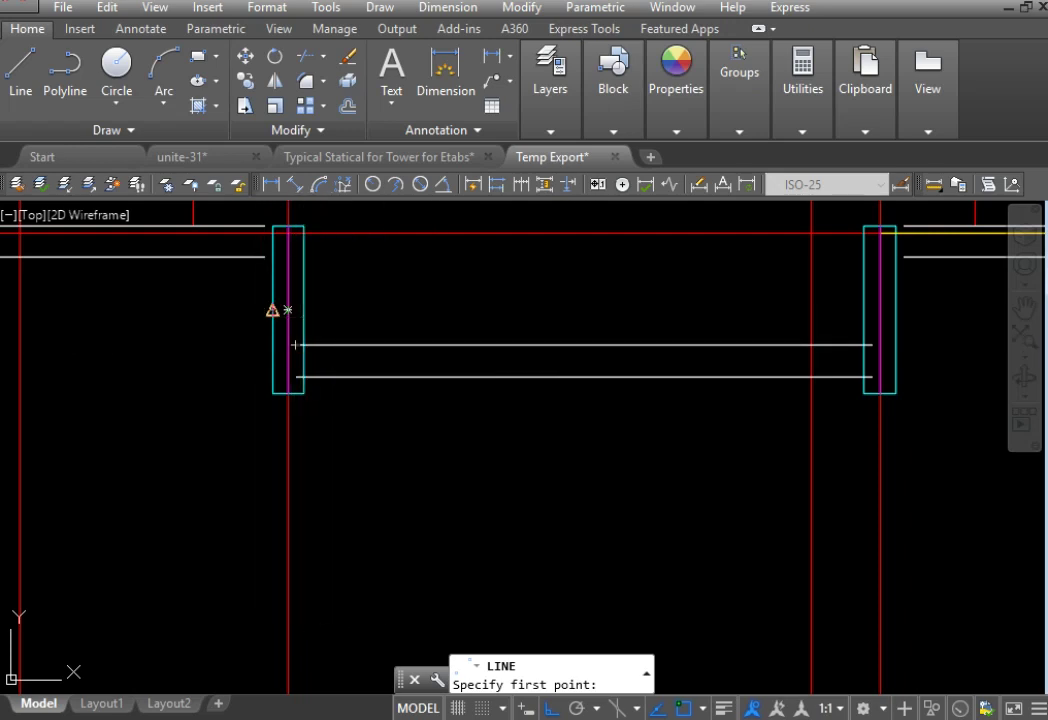
scroll(295, 345, "up", 4)
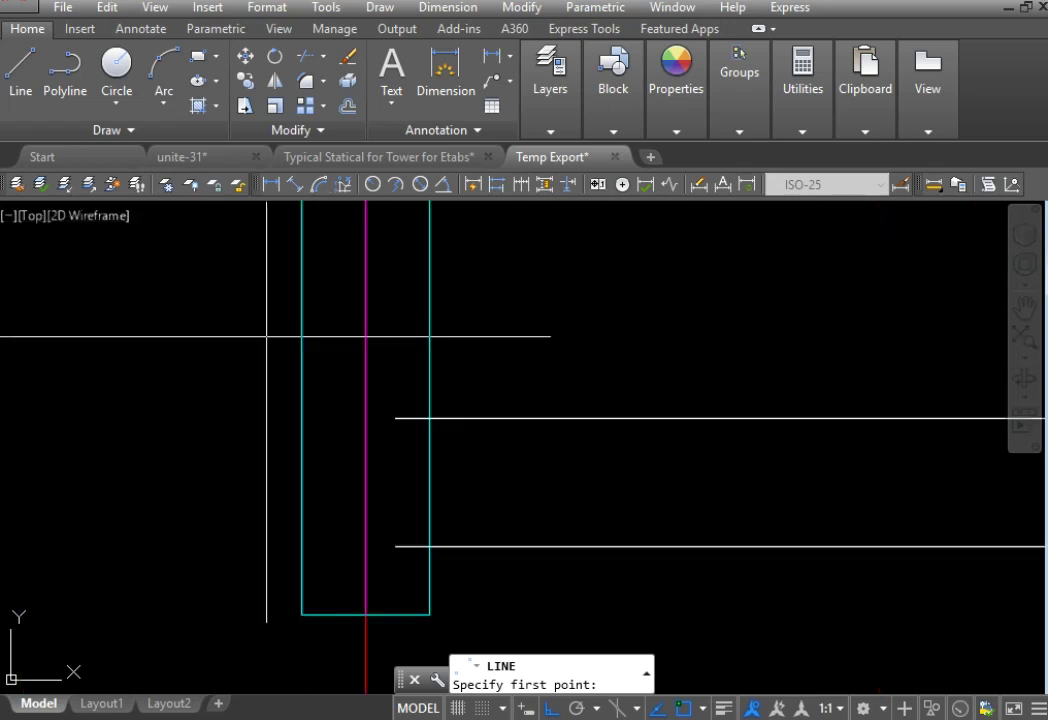
left_click(365, 417)
scroll(365, 417, "down", 3)
scroll(675, 515, "up", 4)
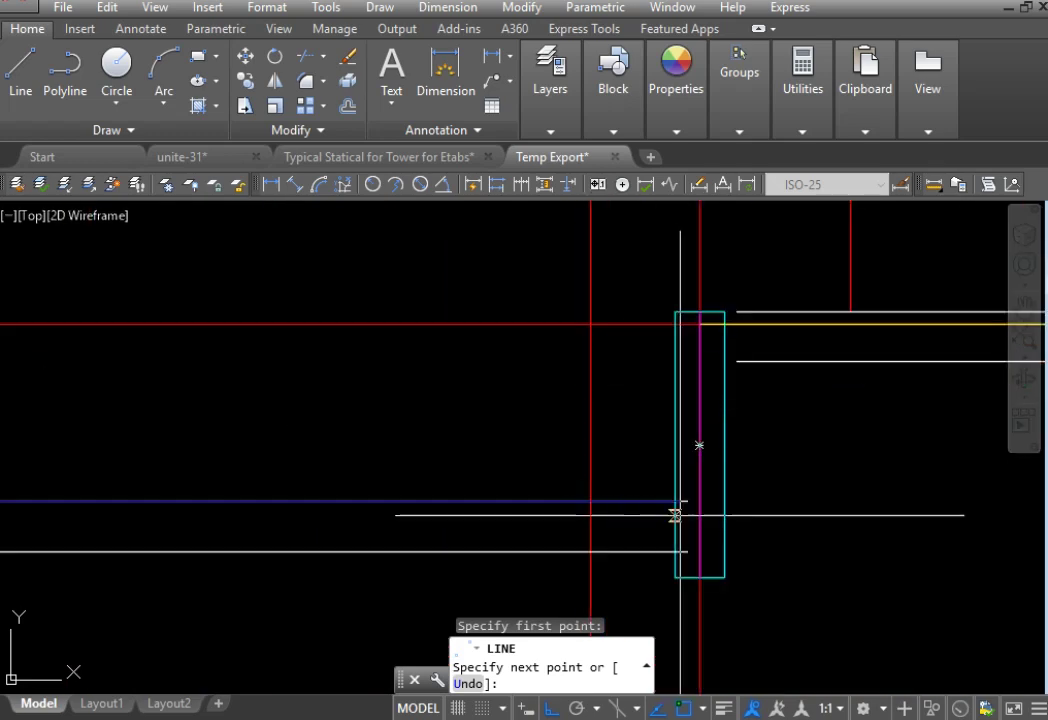
left_click(690, 500)
key("Return")
Step: Draw the central bay's beam line along the uppermost horizontal grid line, between the axes of the two shear walls
scroll(690, 500, "down", 3)
scroll(830, 477, "up", 2)
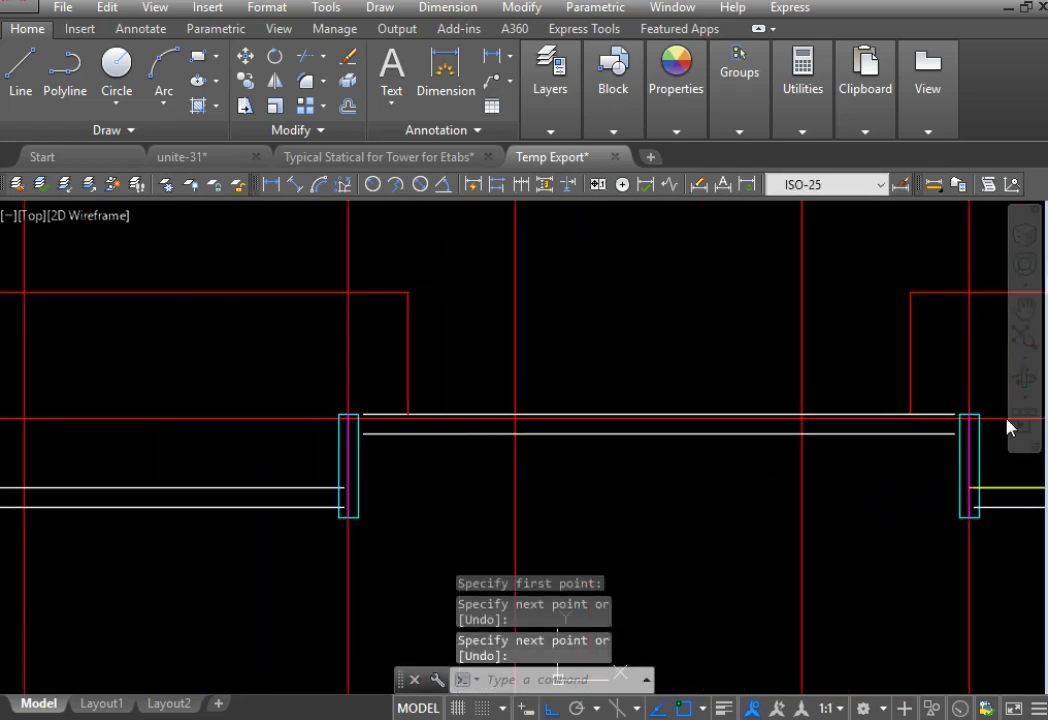
key("Return")
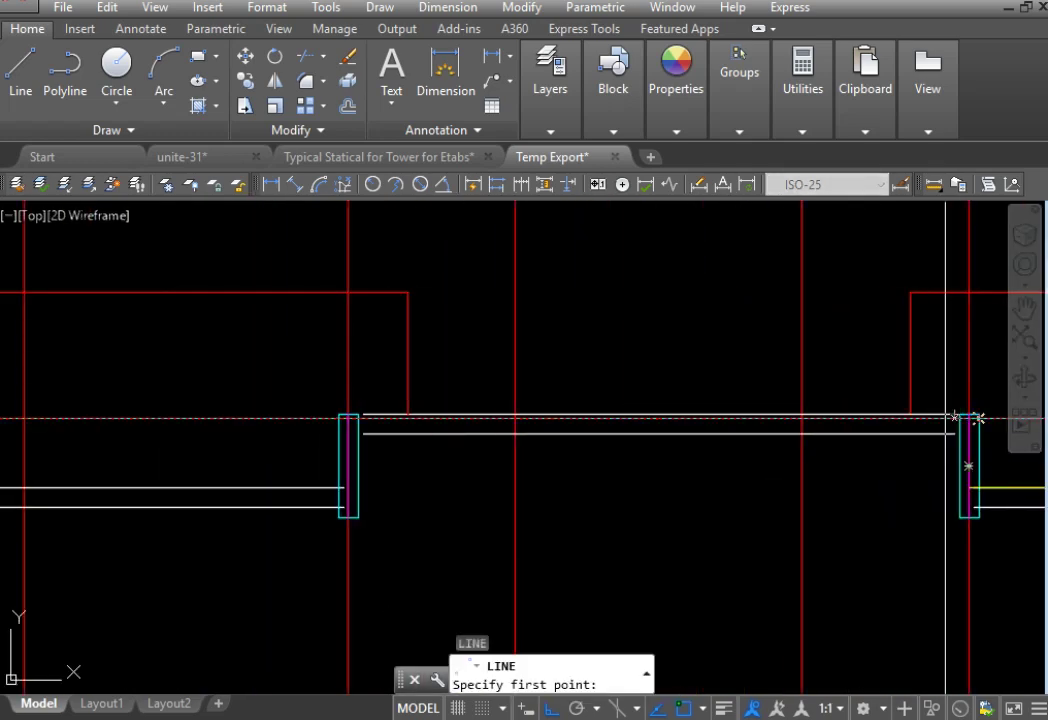
scroll(945, 418, "up", 5)
left_click(1004, 418)
scroll(982, 418, "down", 5)
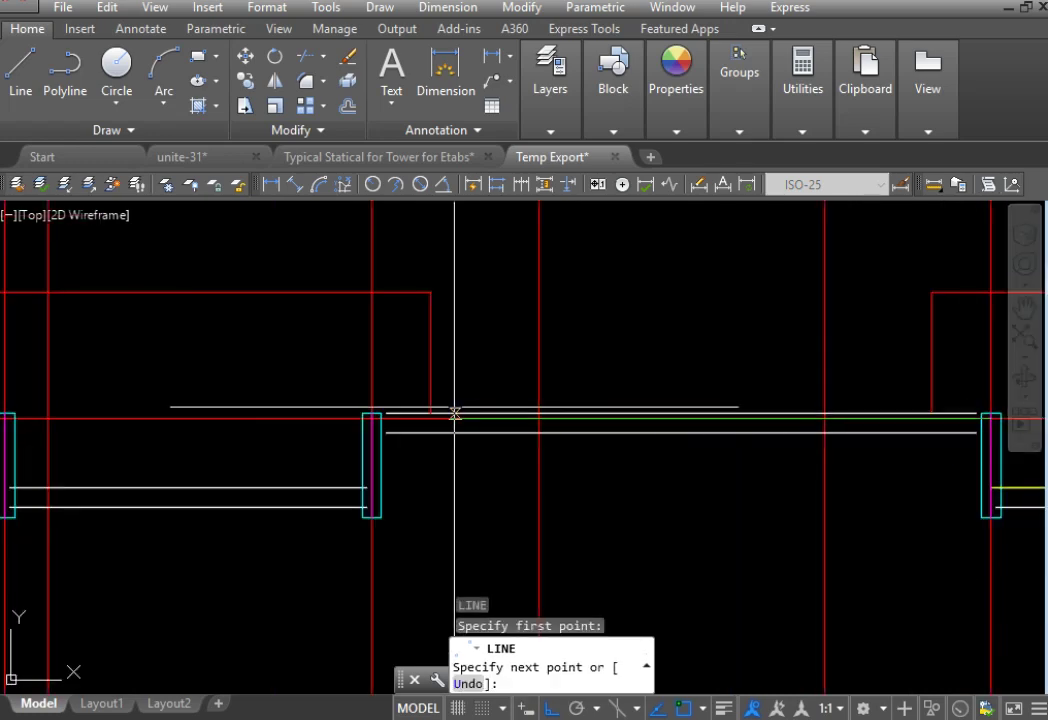
scroll(406, 416, "up", 2)
left_click(318, 421)
key("Return")
scroll(511, 345, "down", 3)
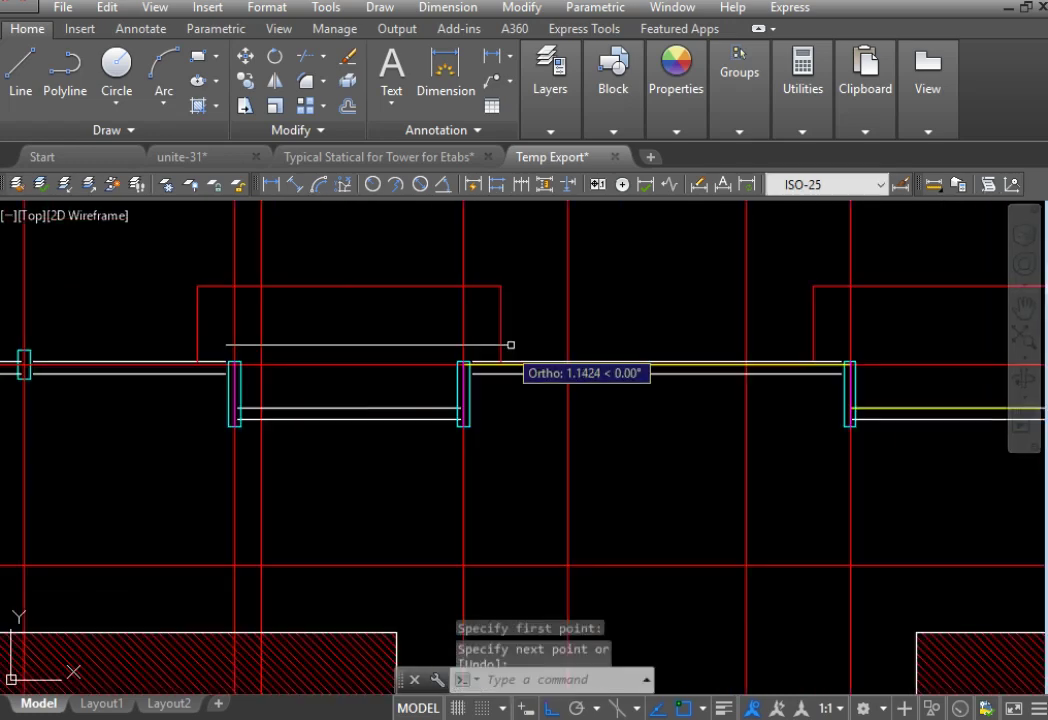
left_click(511, 344)
scroll(511, 344, "down", 5)
scroll(855, 345, "up", 4)
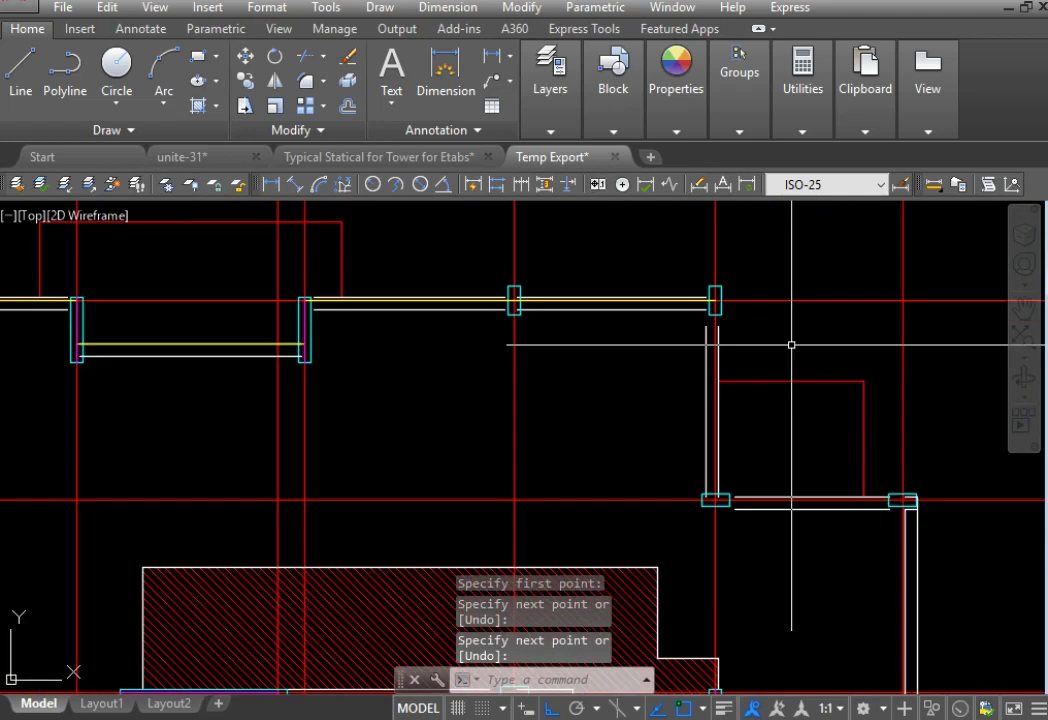
Step: Draw a vertical beam line from the corner column on the uppermost grid line down to the column on the second horizontal grid line
key("Return")
key("Return")
scroll(640, 296, "up", 4)
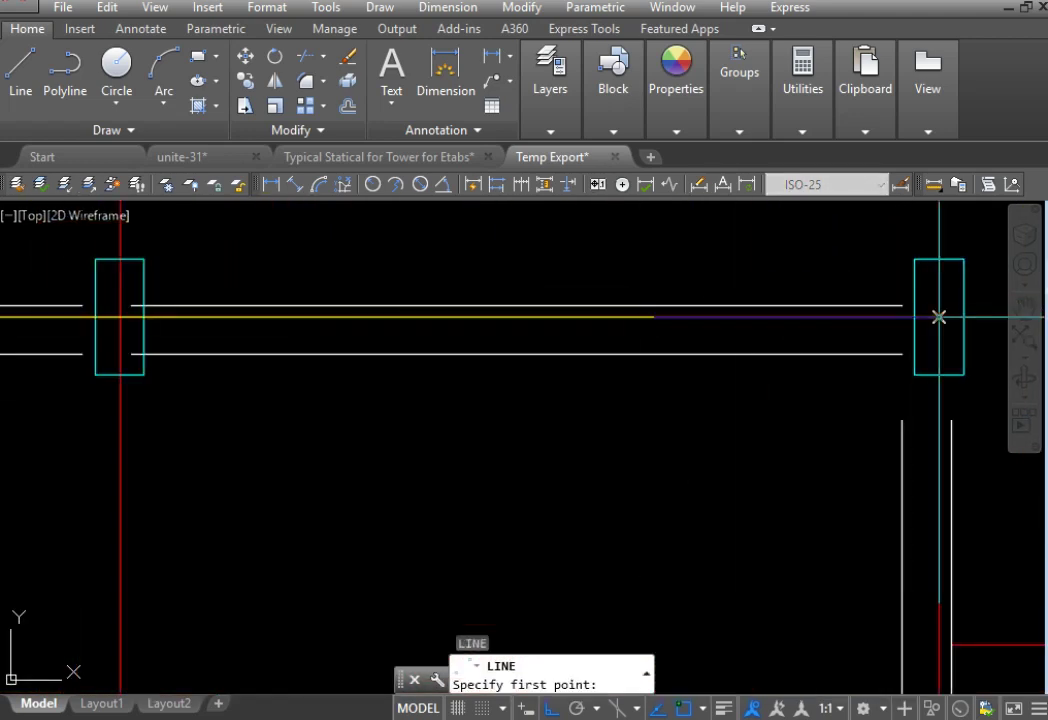
left_click(938, 317)
scroll(935, 320, "down", 3)
scroll(917, 470, "up", 4)
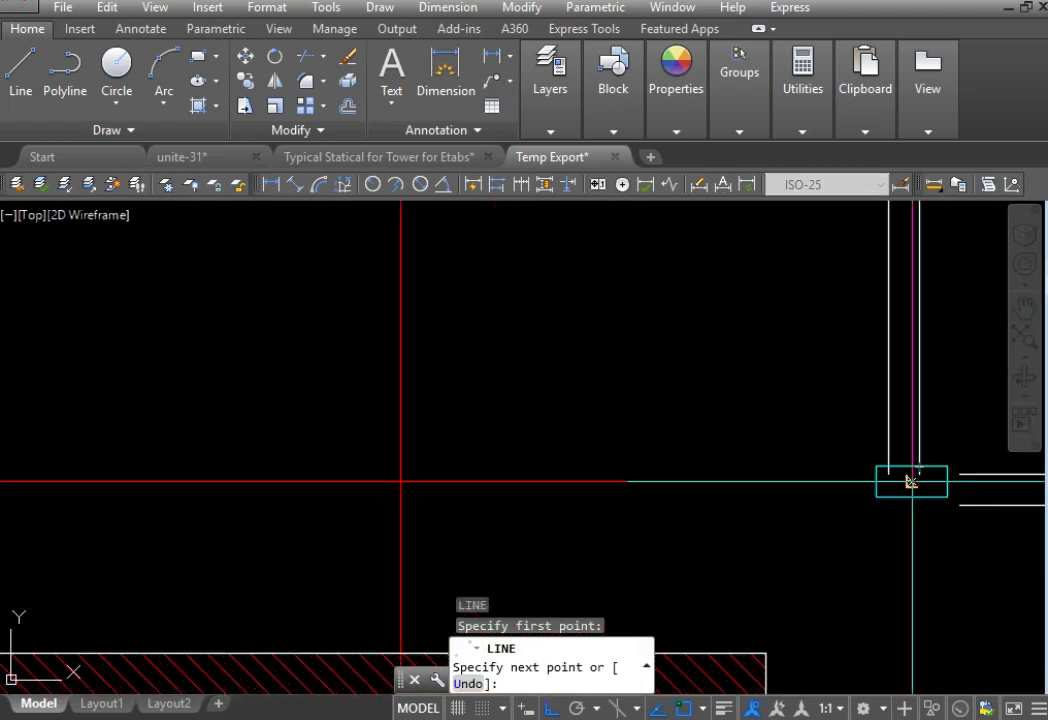
left_click(812, 320)
key("Return")
scroll(812, 322, "down", 4)
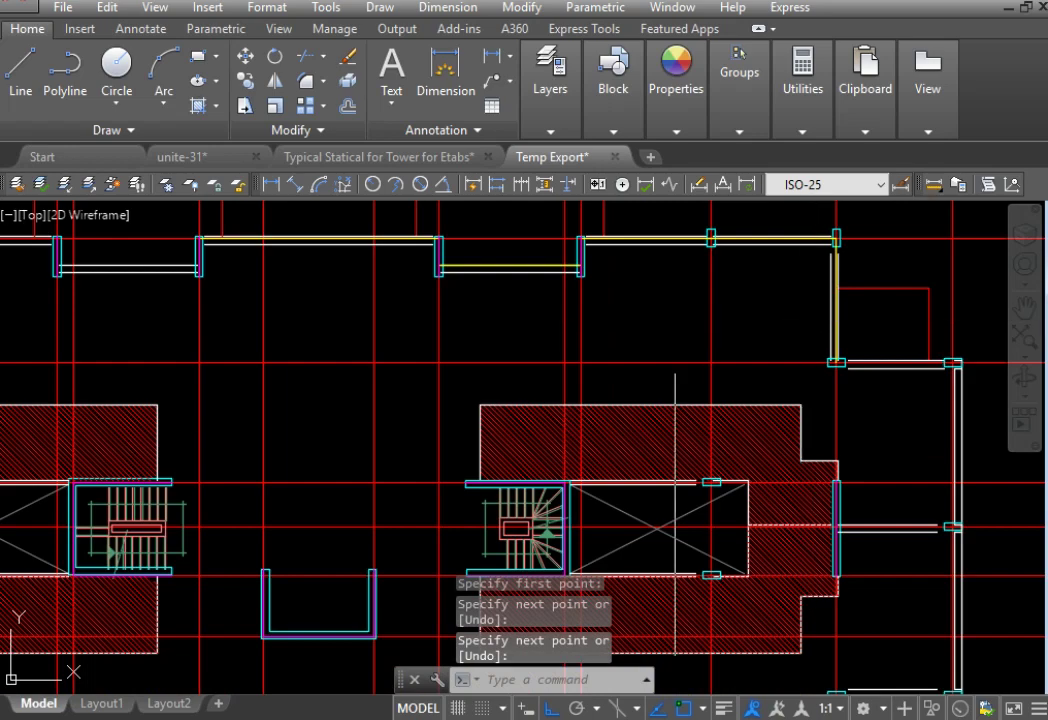
Step: Draw a beam line along the crossed opening's upper edge, from the small column's grid intersection to the axis corner of the stair core wall
mouse_move(677, 500)
middle_mouse_down()
mouse_move(850, 506)
mouse_move(821, 470)
middle_mouse_up()
scroll(855, 506, "up", 2)
key("Return")
scroll(486, 428, "up", 1)
middle_click_drag(704, 423, 529, 372)
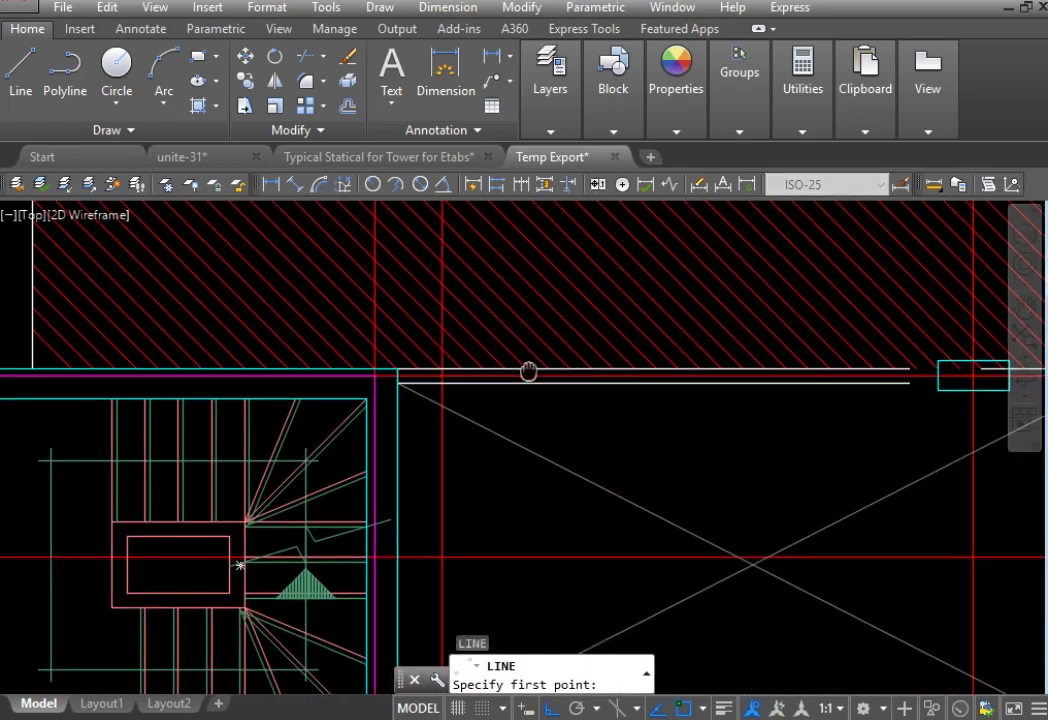
scroll(897, 409, "up", 1)
middle_click_drag(897, 409, 818, 423)
left_click(940, 370)
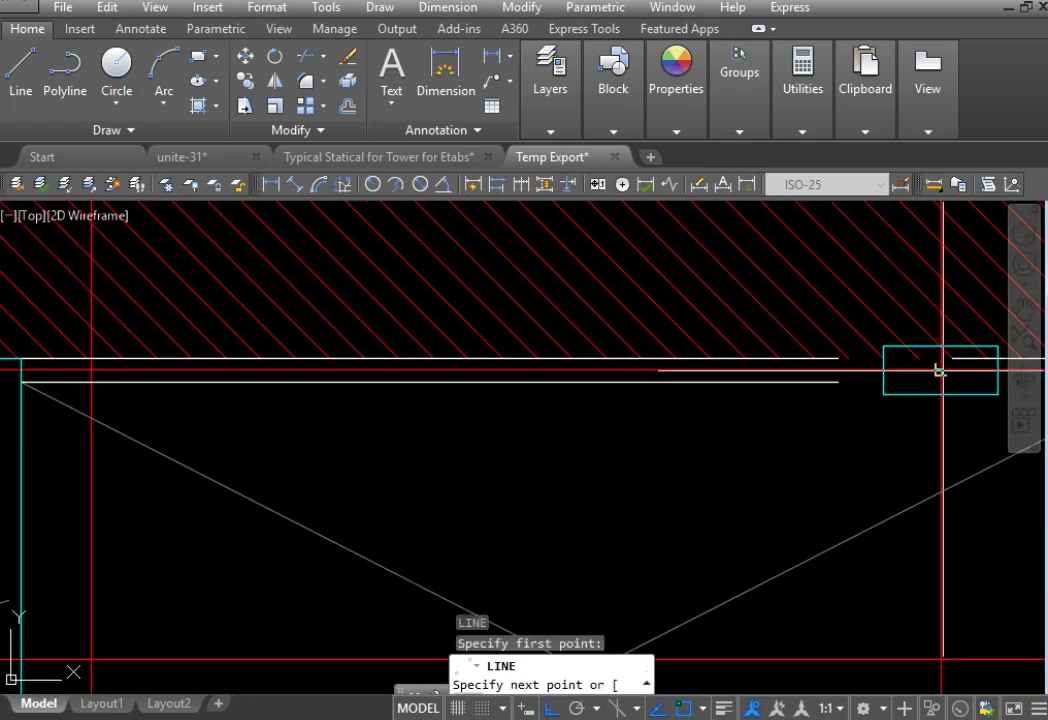
scroll(936, 367, "down", 6)
scroll(746, 376, "up", 7)
scroll(746, 376, "up", 4)
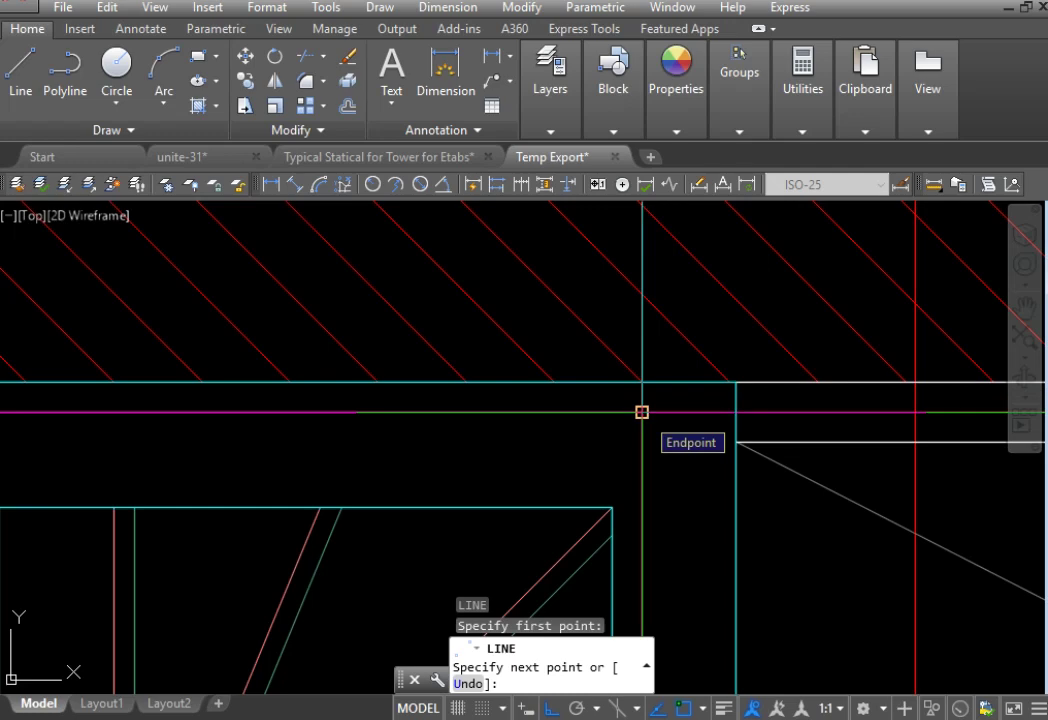
left_click(641, 412)
key("Return")
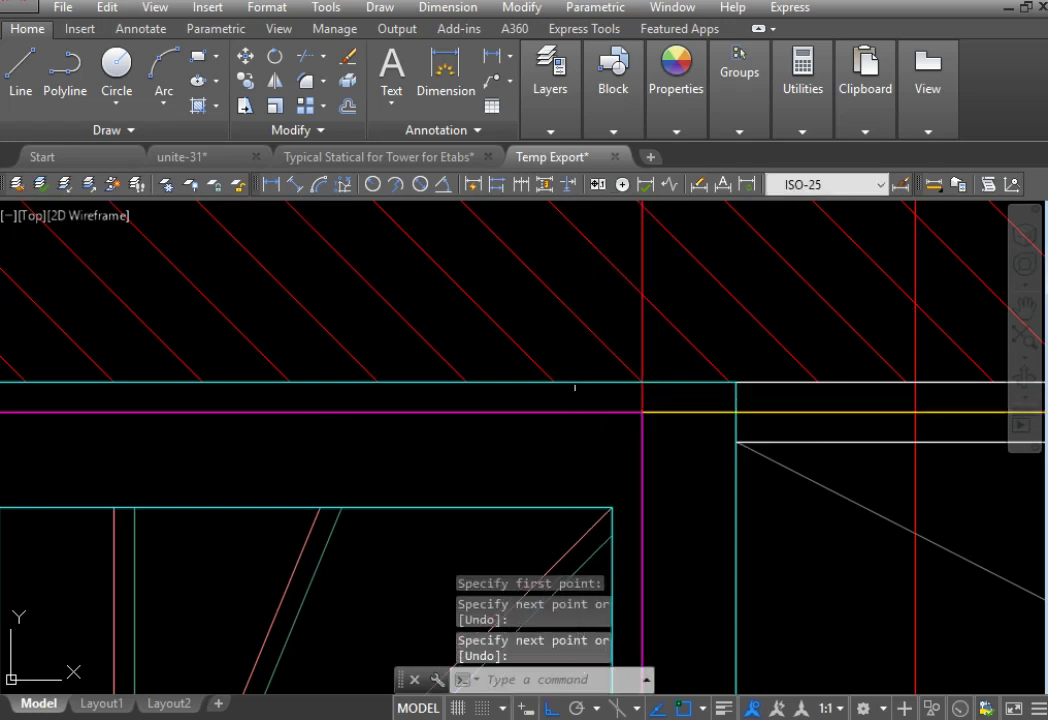
Step: Display lineweights to examine the beam and shear wall lines, and hide them again
left_click(724, 707)
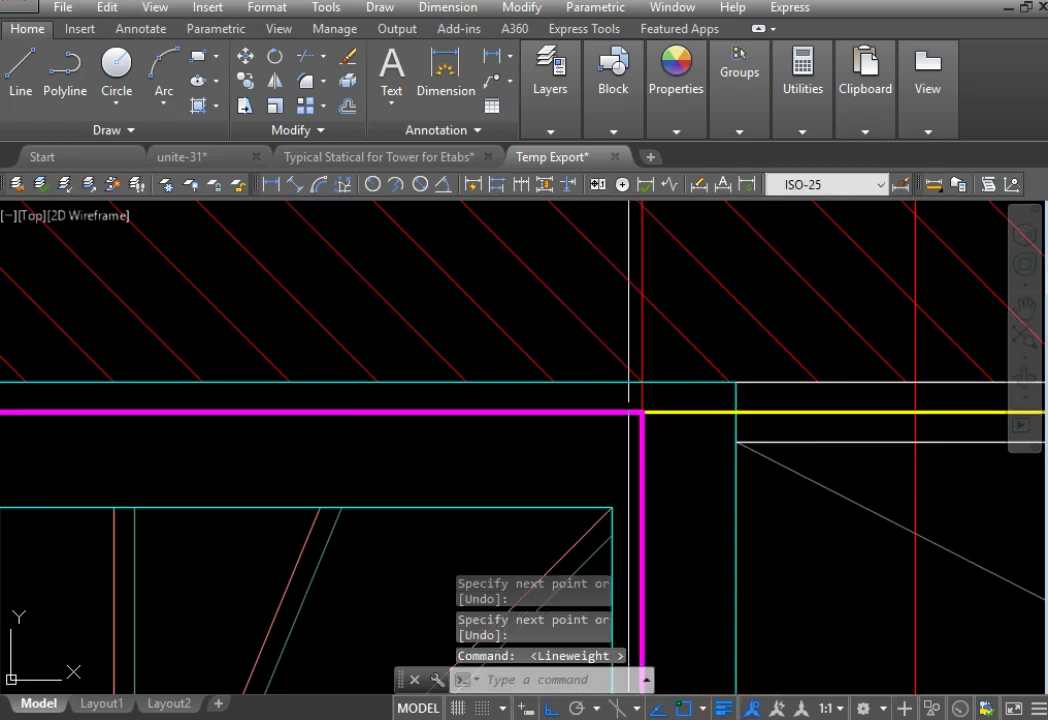
scroll(569, 417, "down", 6)
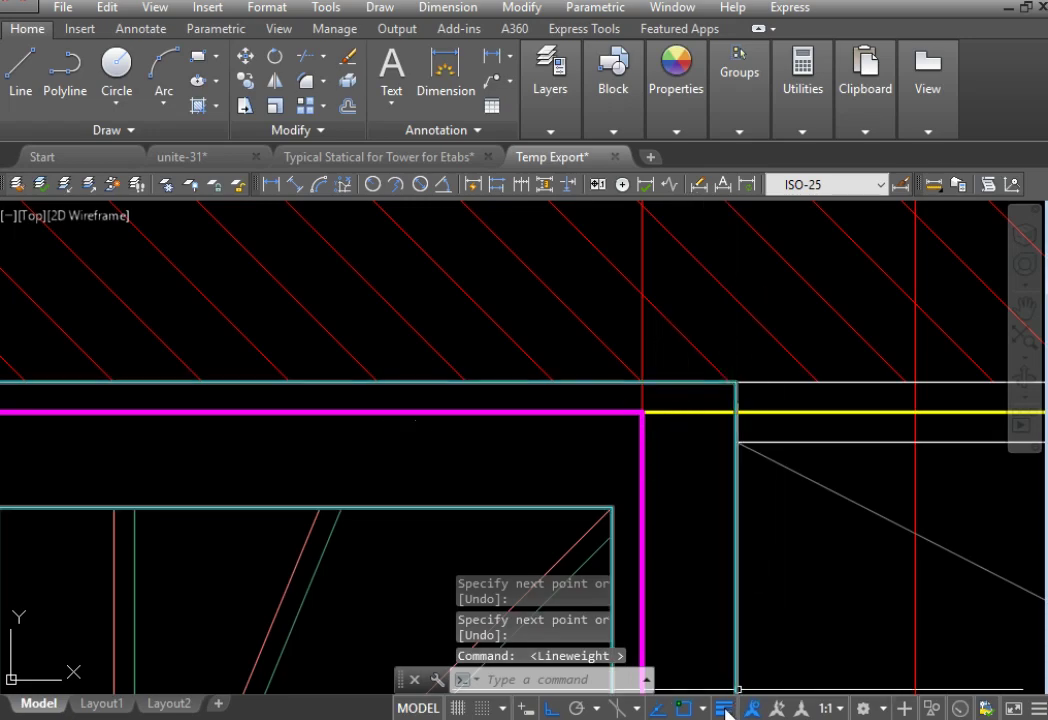
scroll(571, 320, "down", 2)
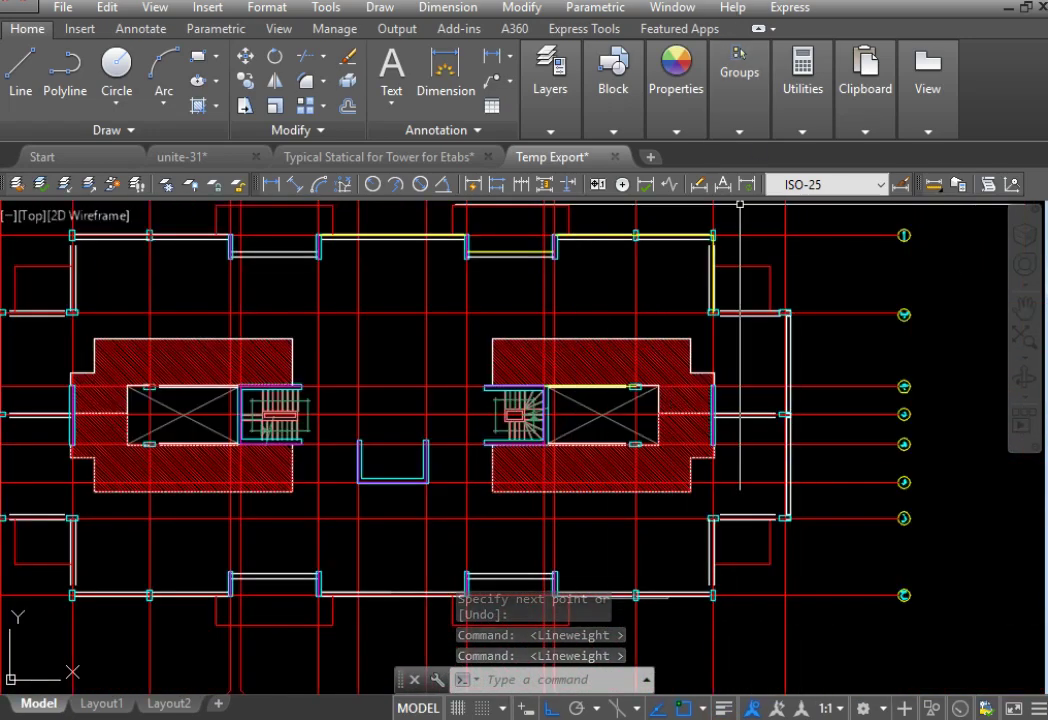
Step: Open the drawing's Utilities tools
left_click(801, 70)
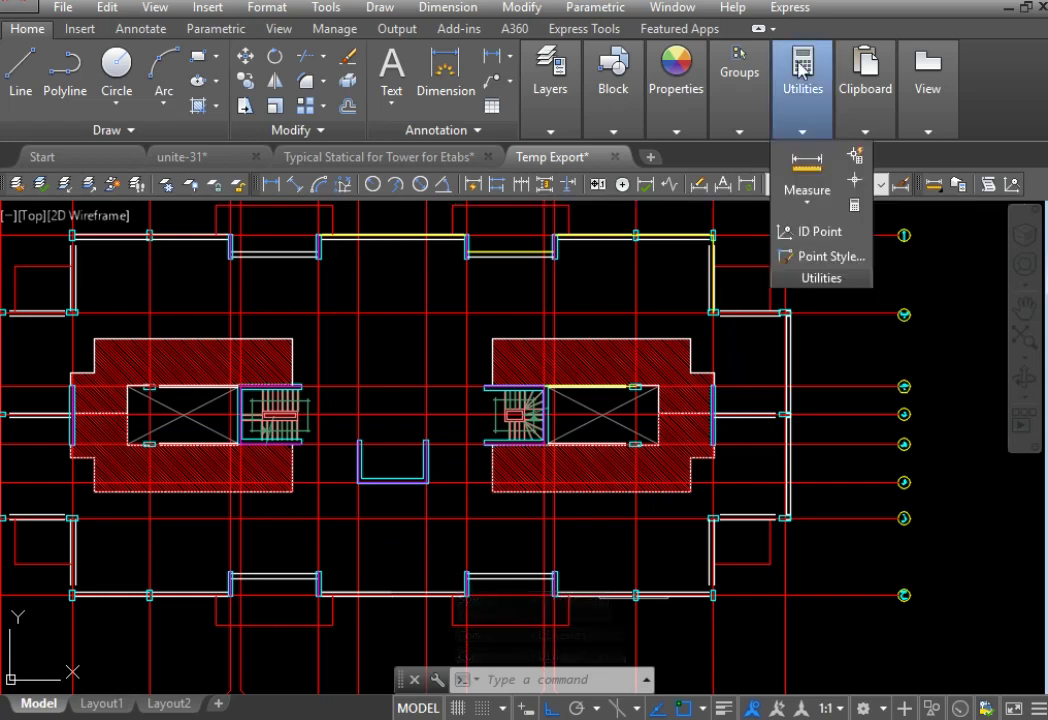